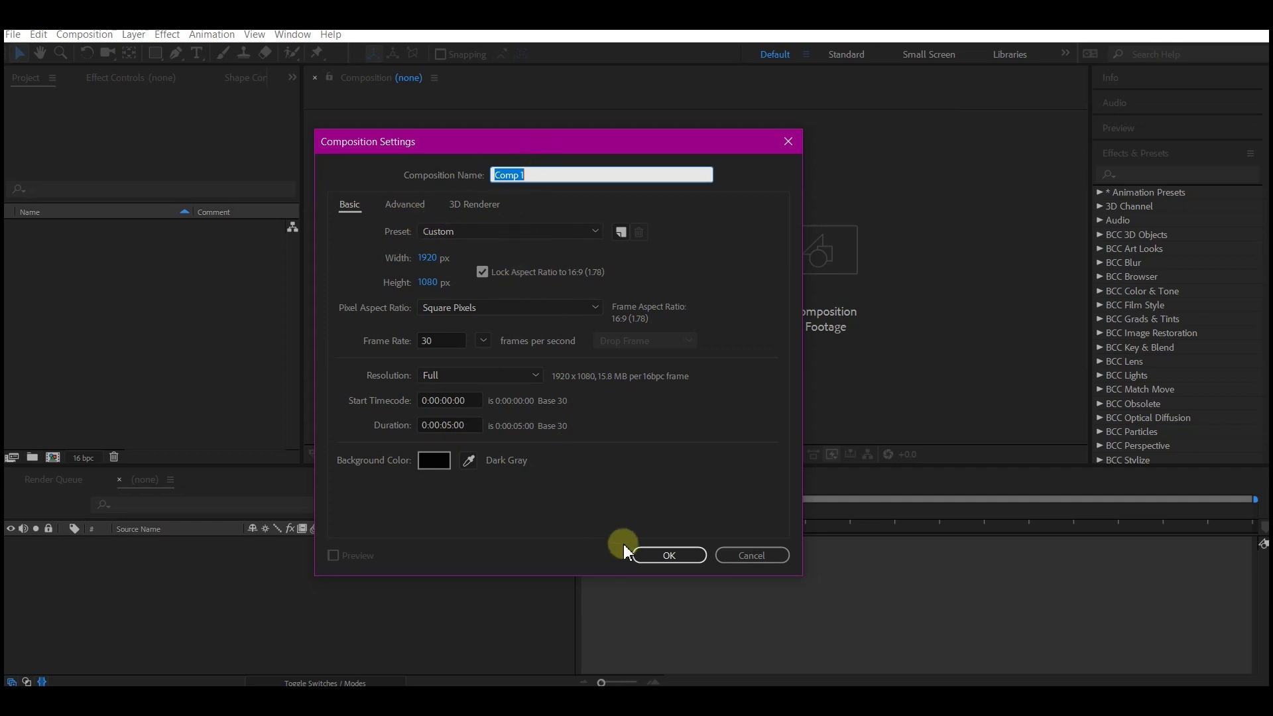
# Confirm the new comp as MAIN, then add a comp-sized solid layer named bg.
pyautogui.write('MAIN')
pyautogui.click(676, 555)
pyautogui.rightClick(493, 582)
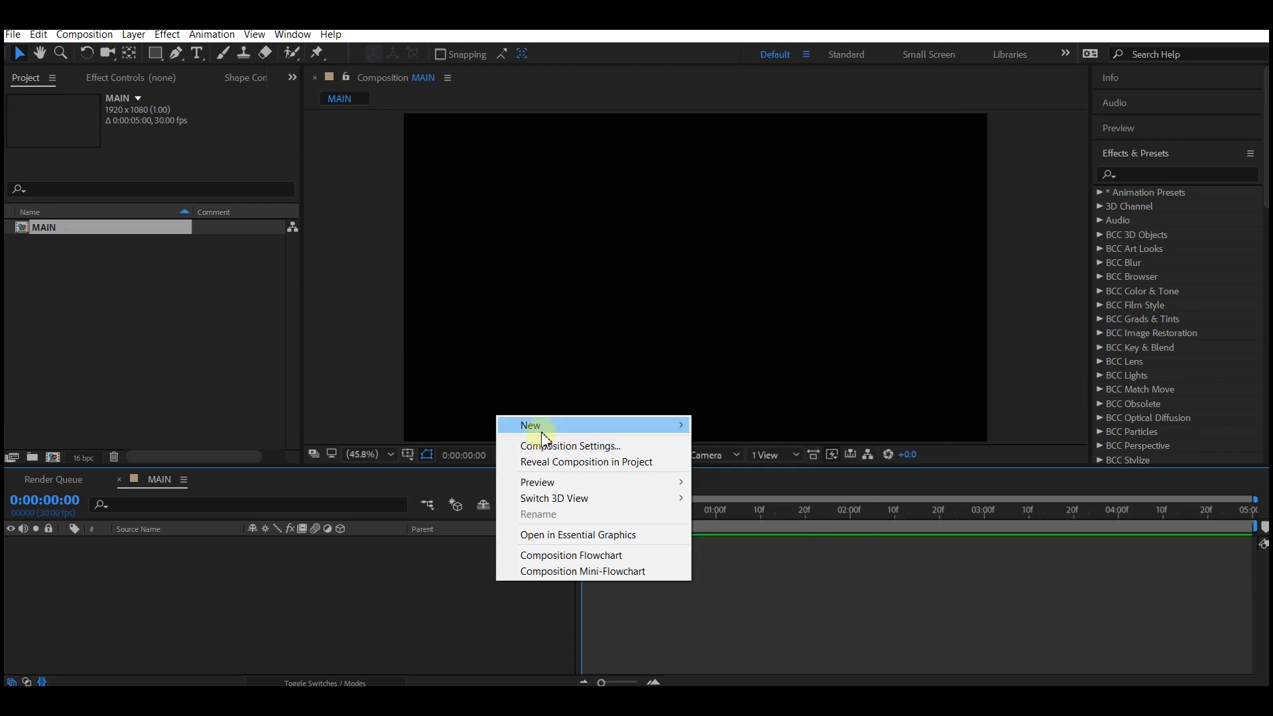
pyautogui.moveTo(575, 431)
pyautogui.click(708, 460)
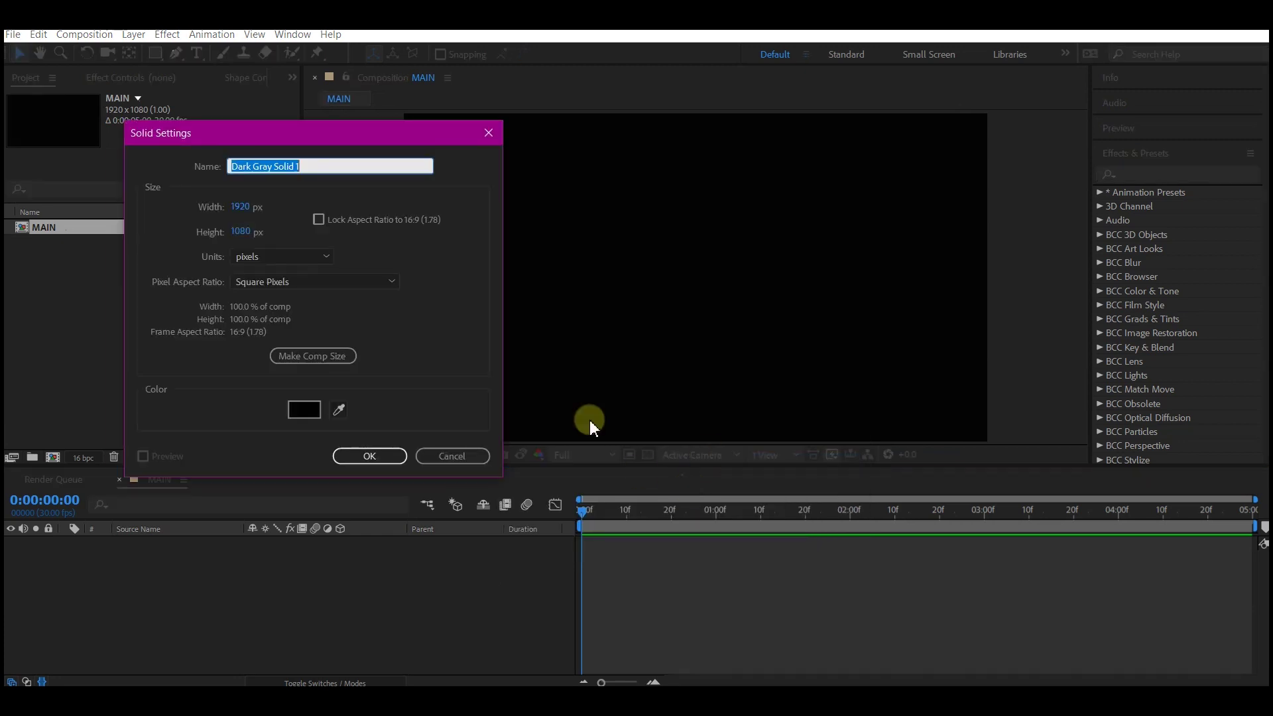
pyautogui.click(316, 359)
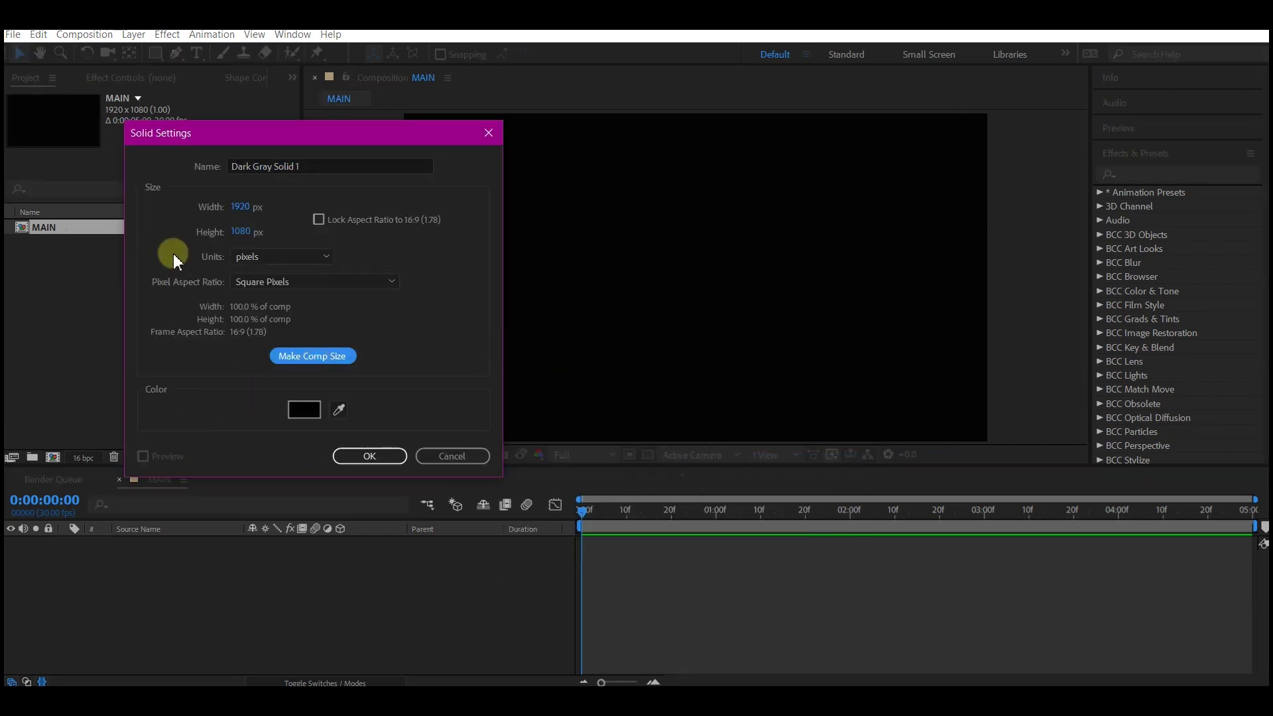
pyautogui.click(327, 164)
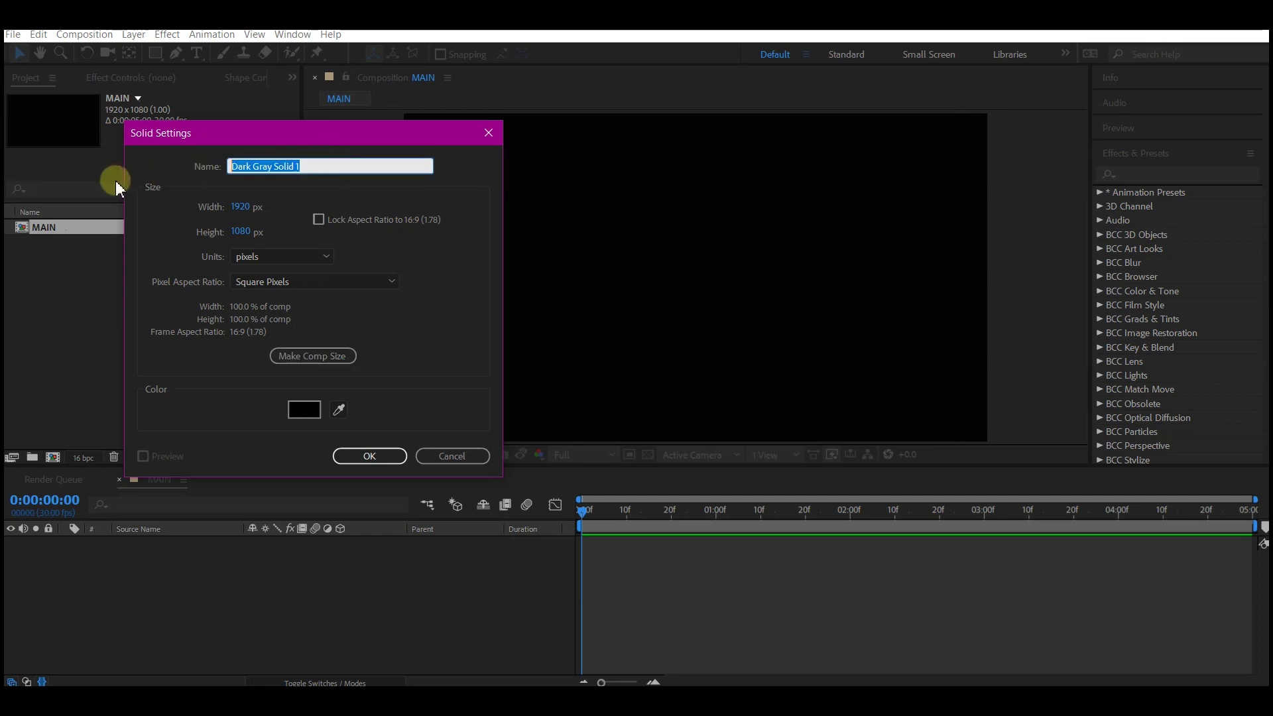
pyautogui.write('bg')
pyautogui.click(375, 458)
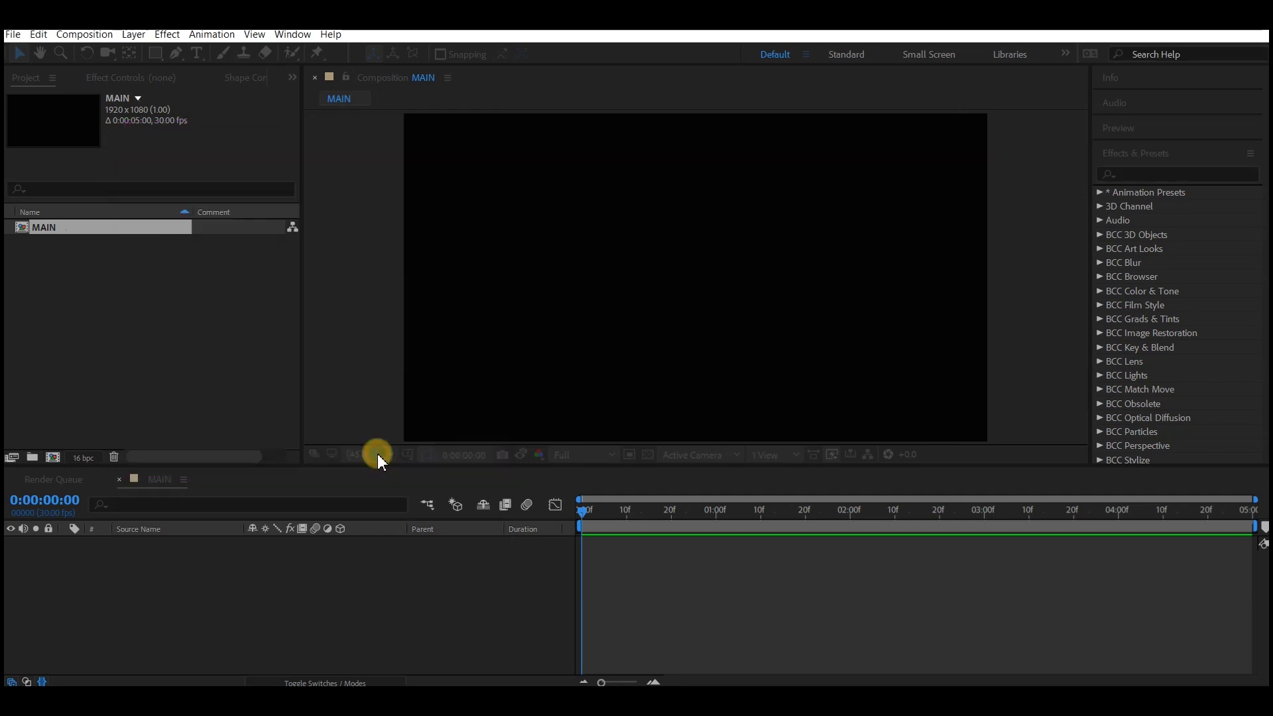
# Apply a Fill effect to the bg layer and set its colour to white.
pyautogui.click(1147, 175)
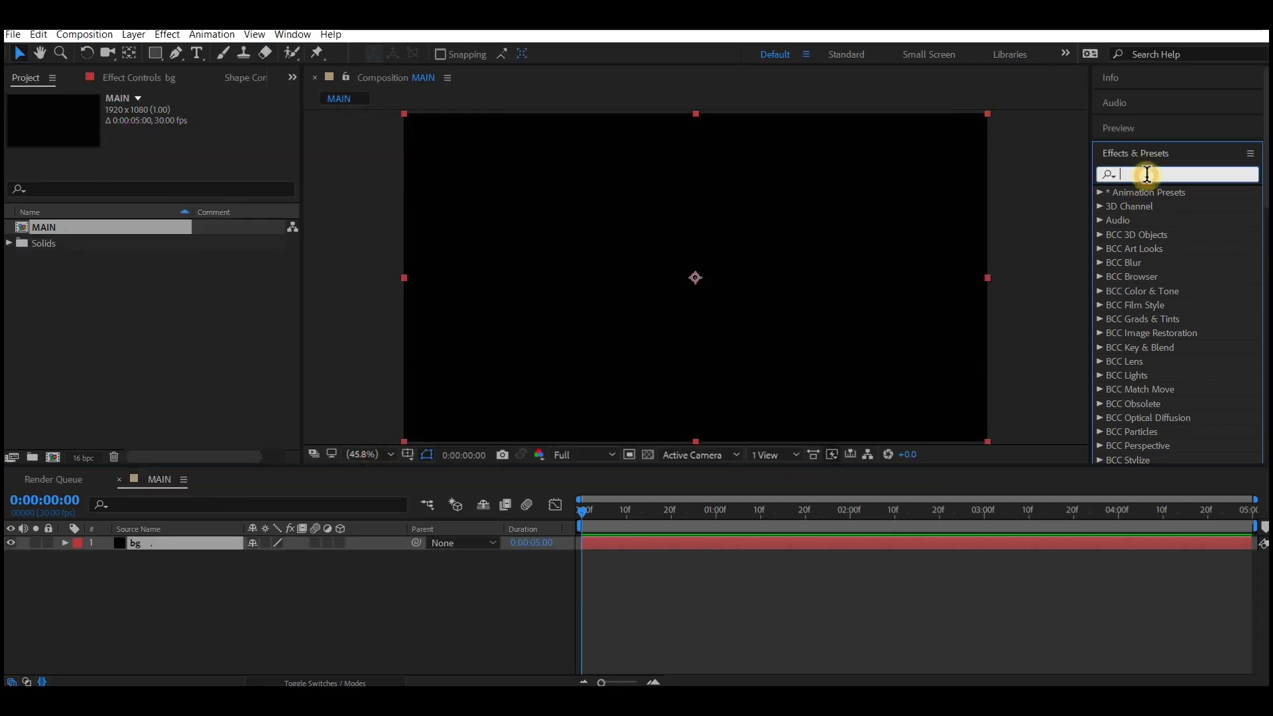
pyautogui.write('fill')
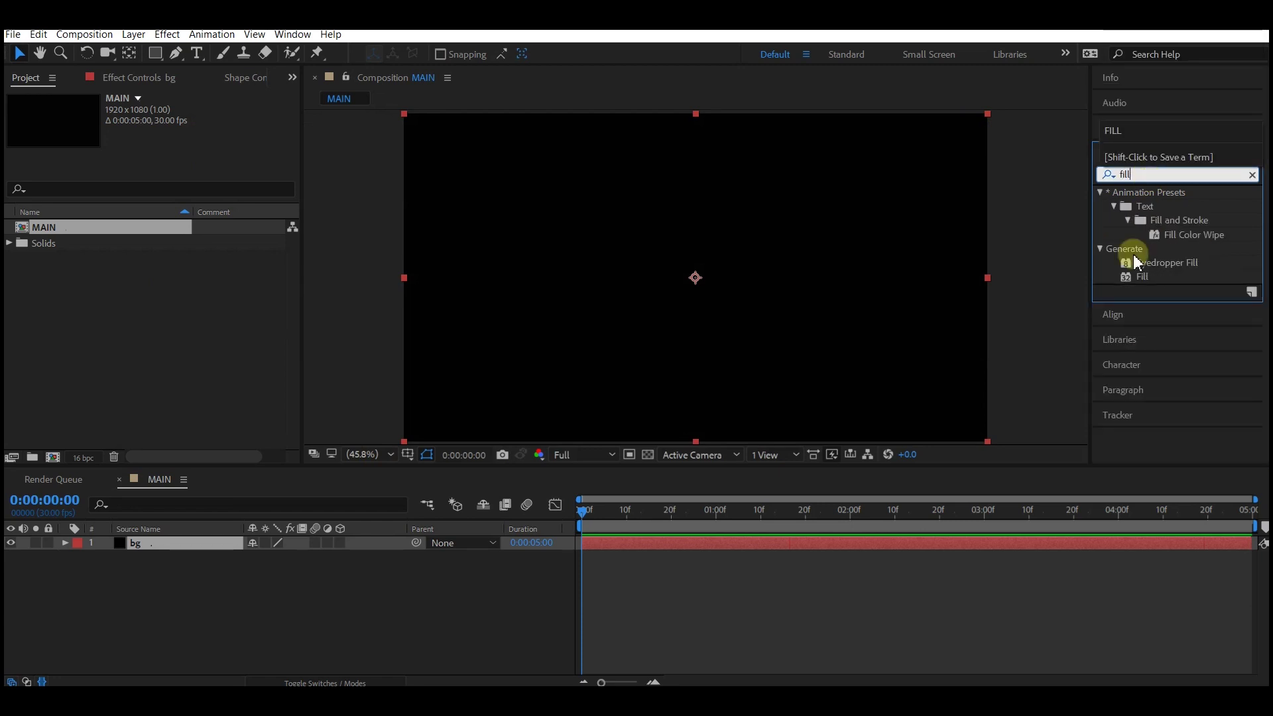
pyautogui.moveTo(1137, 275); pyautogui.dragTo(153, 541)
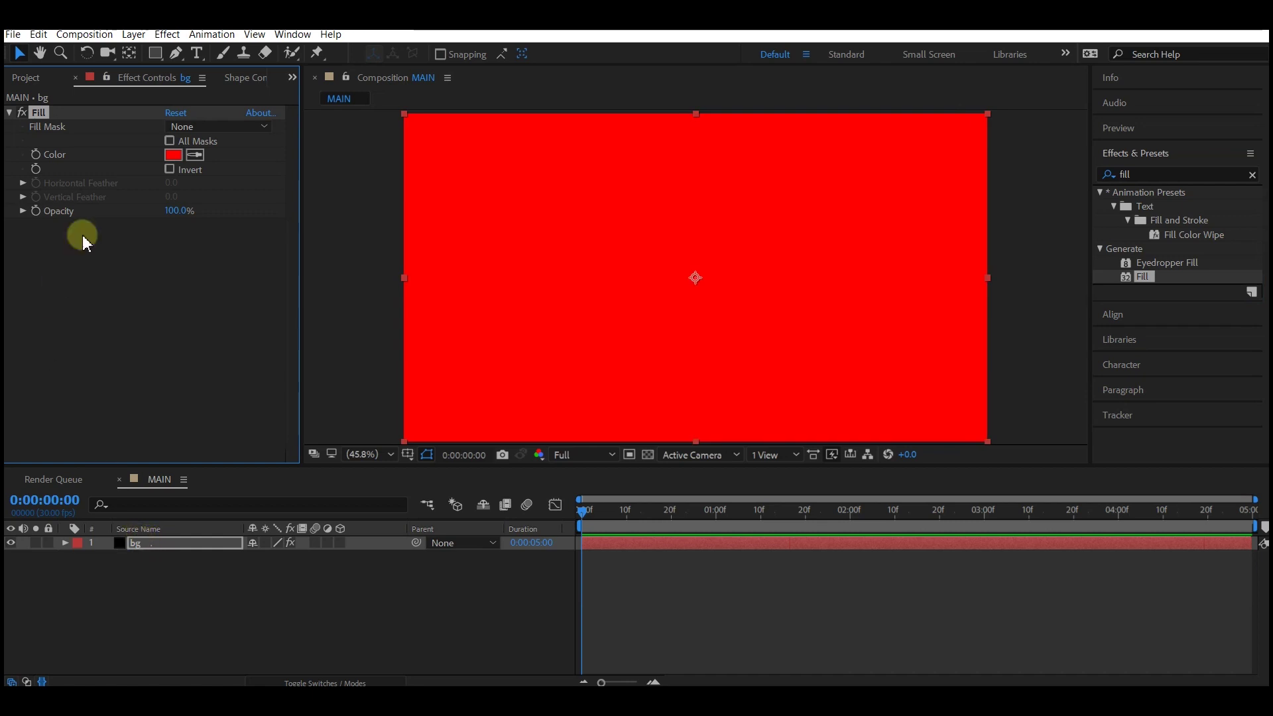
pyautogui.click(173, 156)
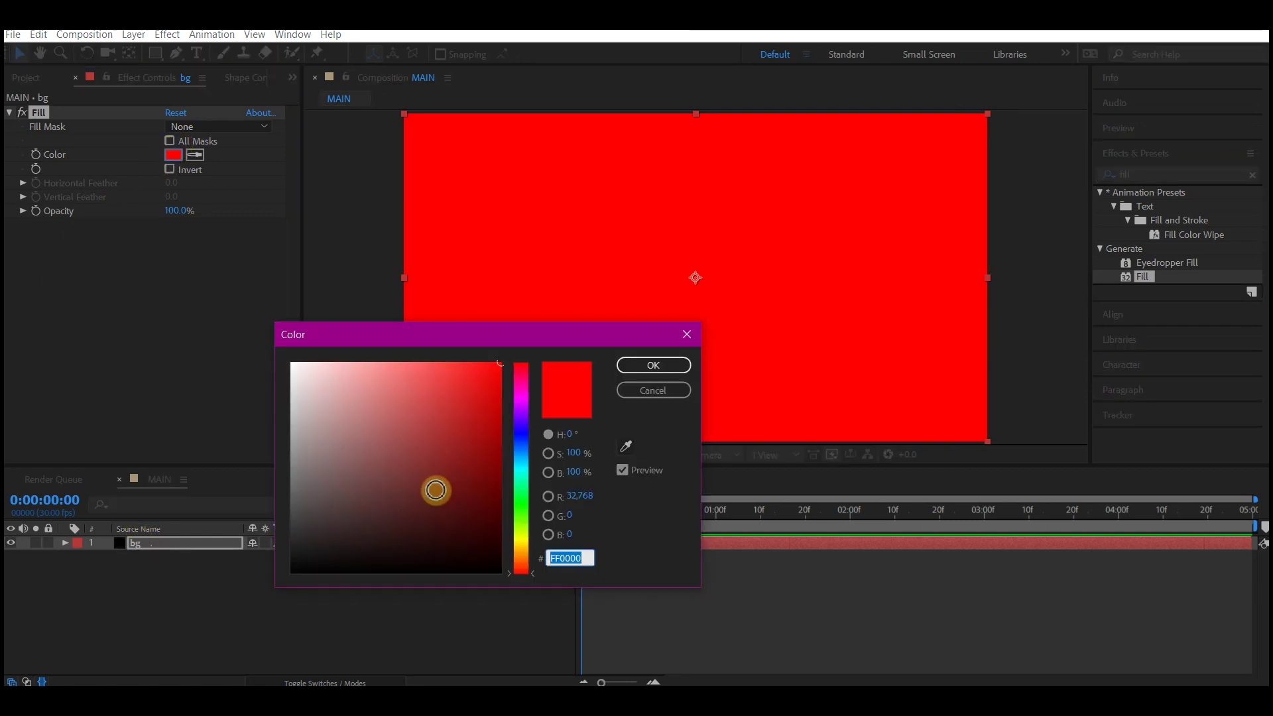
pyautogui.moveTo(434, 488); pyautogui.dragTo(290, 347)
pyautogui.press('Return')
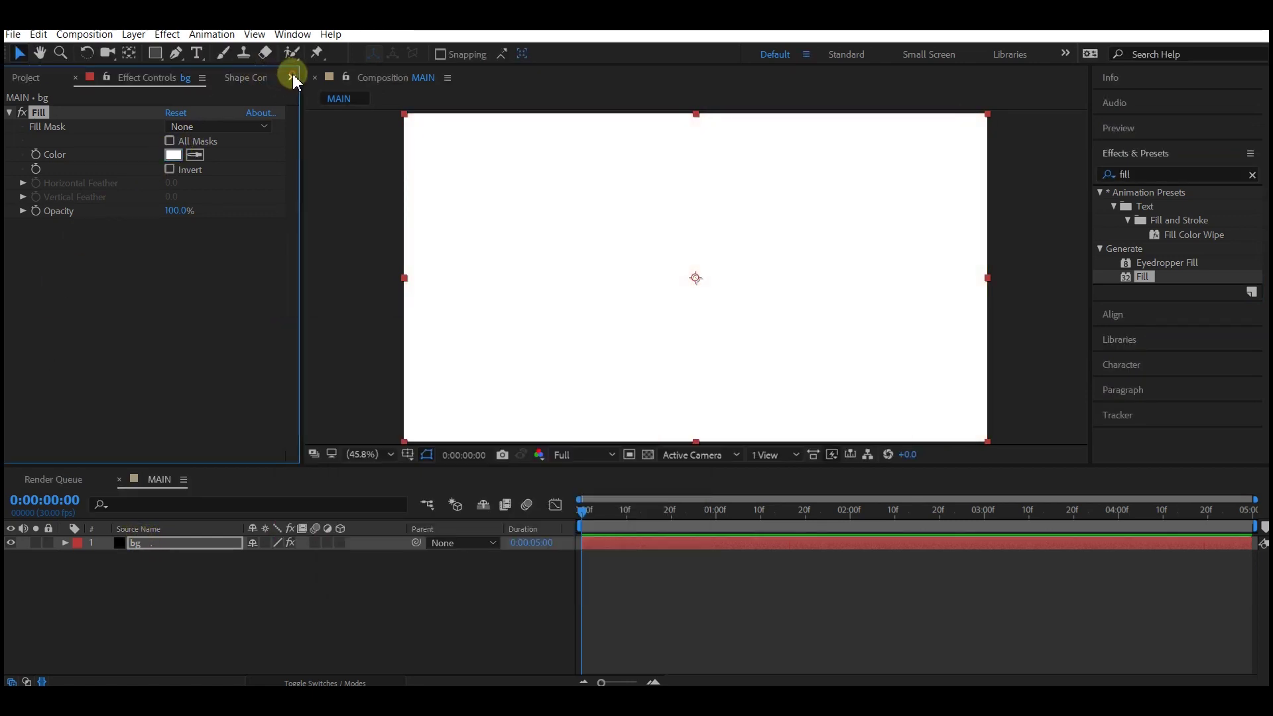
# Import logo.ai from the Explorer folder into the Project panel.
pyautogui.click(294, 80)
pyautogui.click(328, 100)
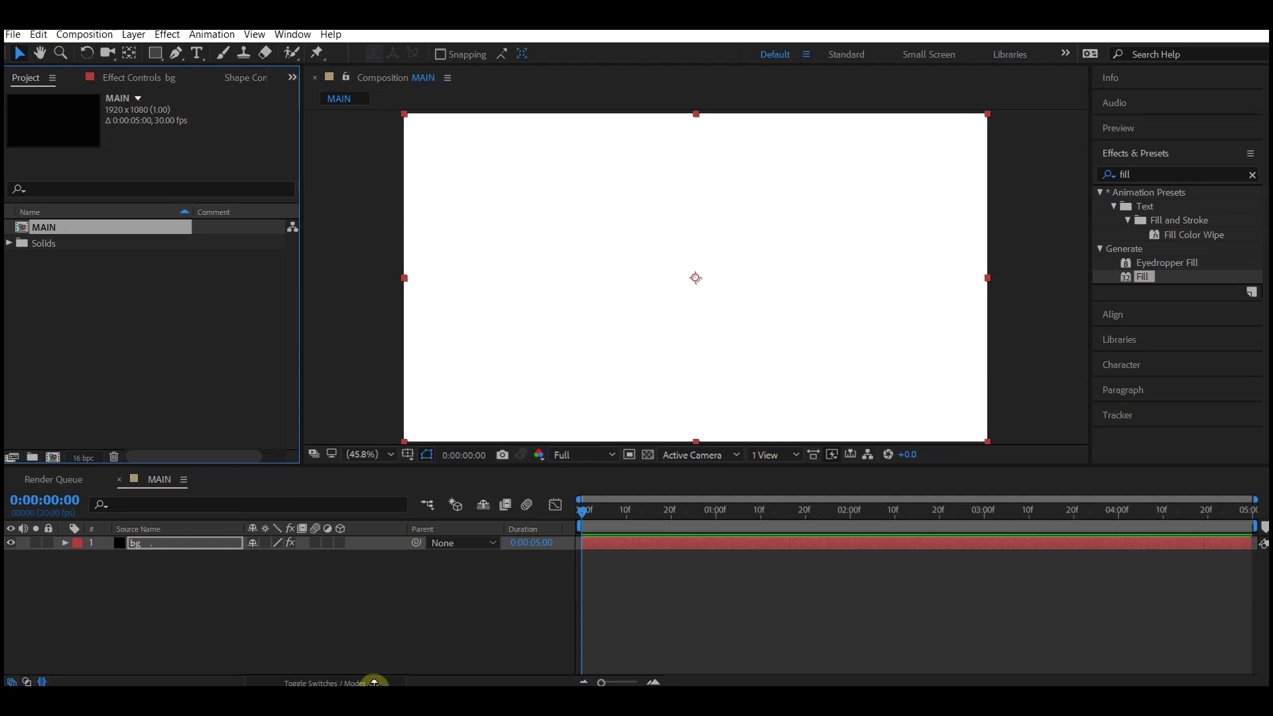
pyautogui.hotkey('alt', 'Tab')
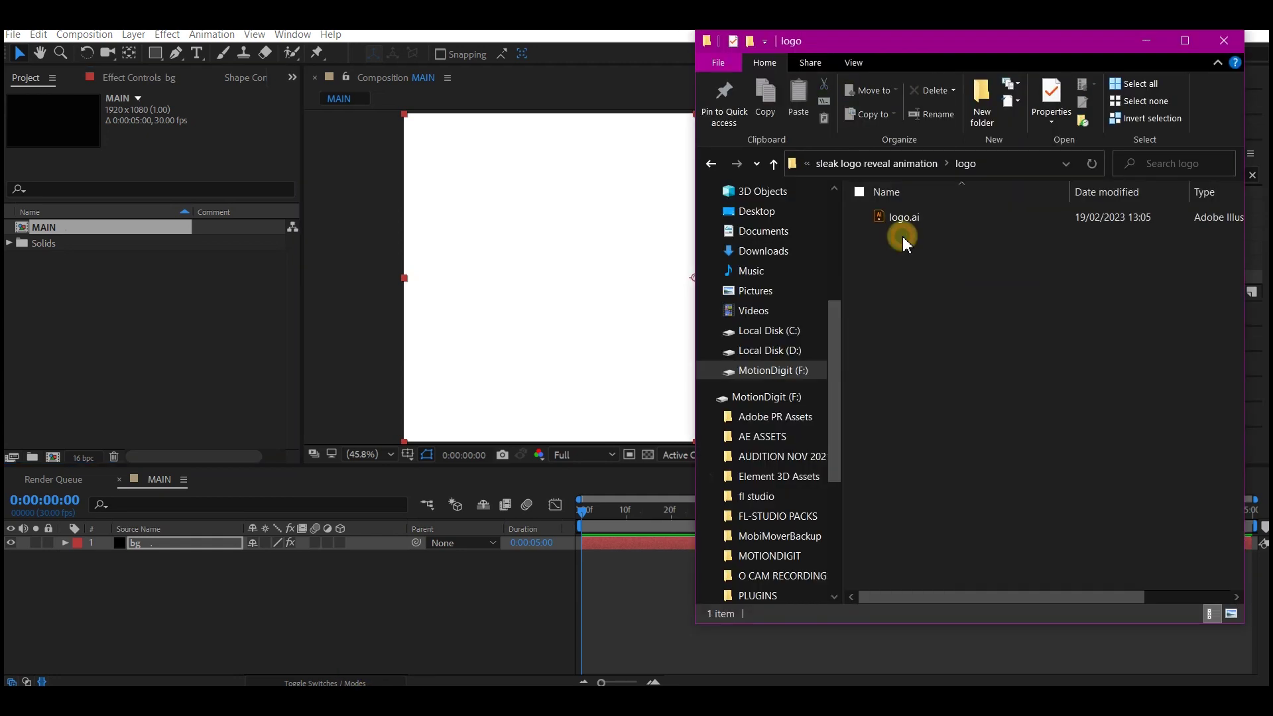
pyautogui.moveTo(874, 217); pyautogui.dragTo(170, 316)
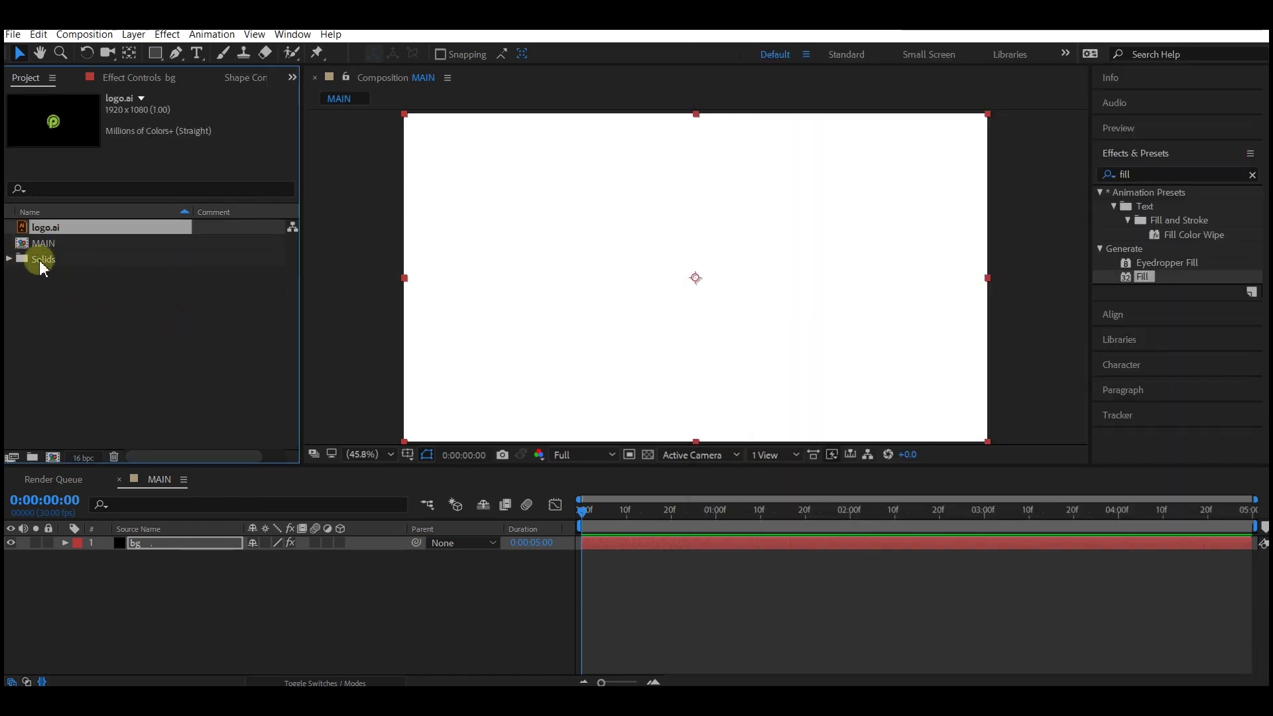
# Place logo.ai above bg and precompose it as 'logo holder', moving all attributes.
pyautogui.moveTo(23, 227); pyautogui.dragTo(152, 545)
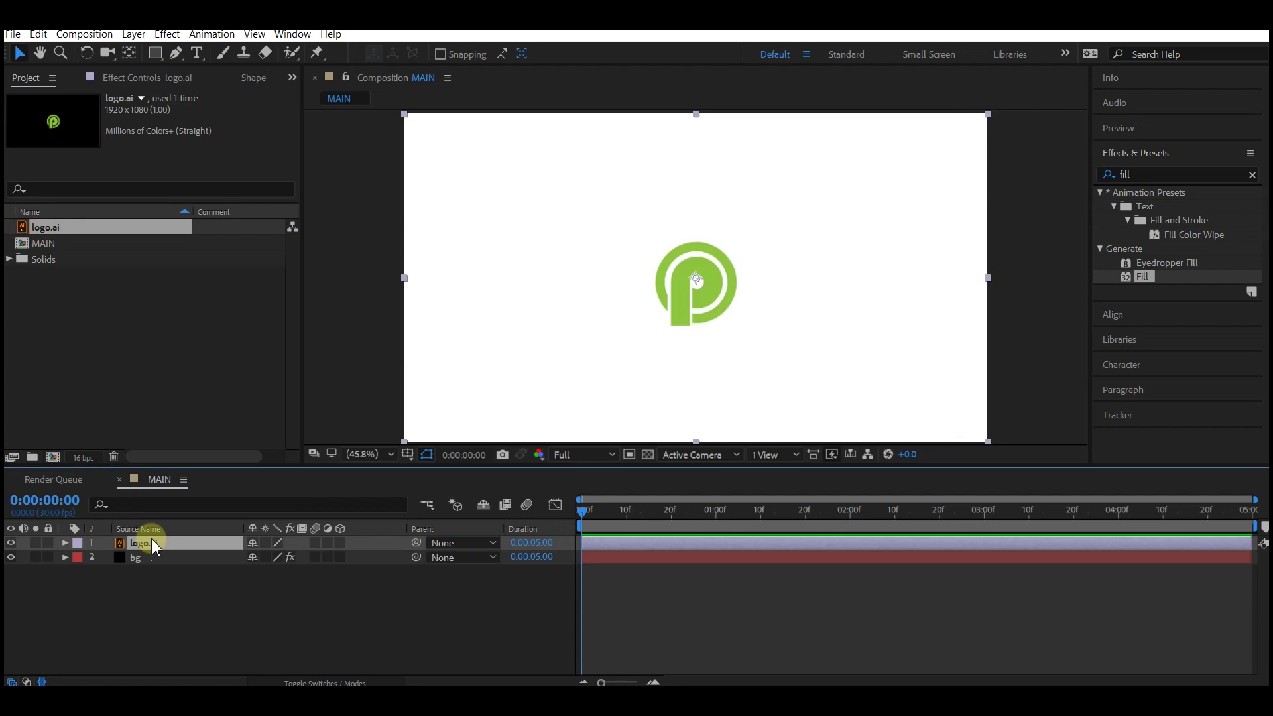
pyautogui.rightClick(618, 540)
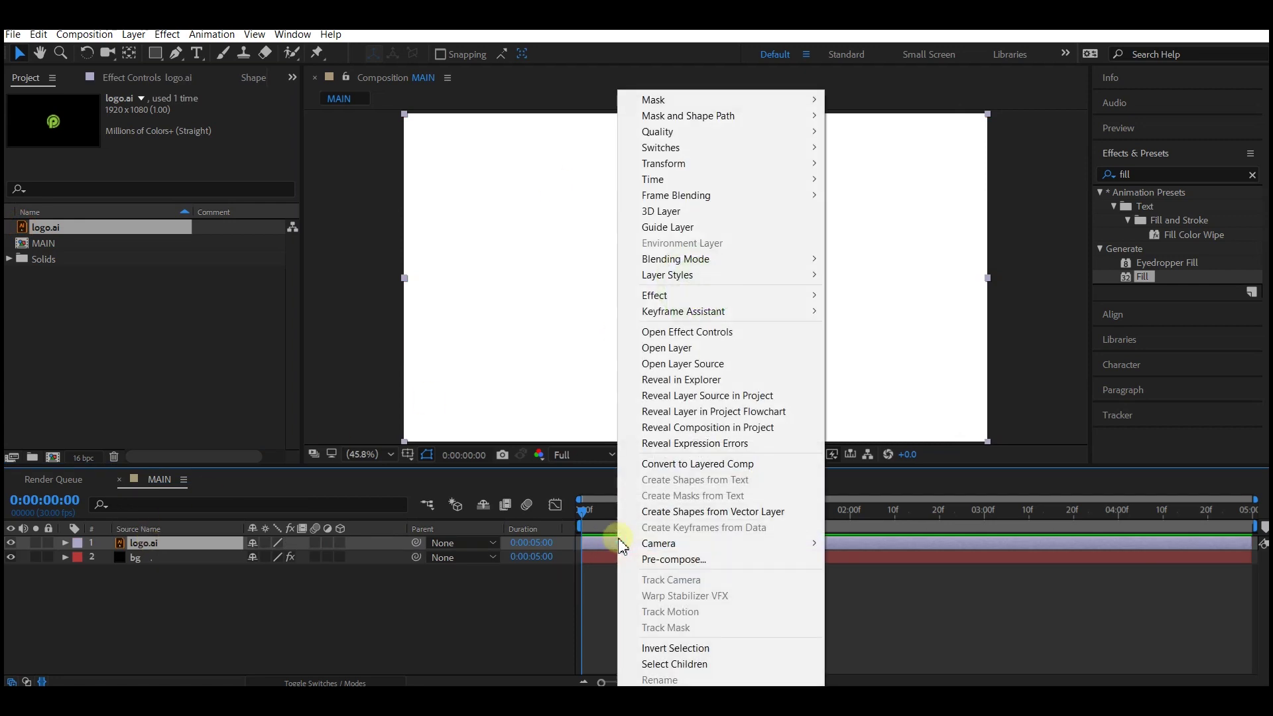
pyautogui.click(682, 560)
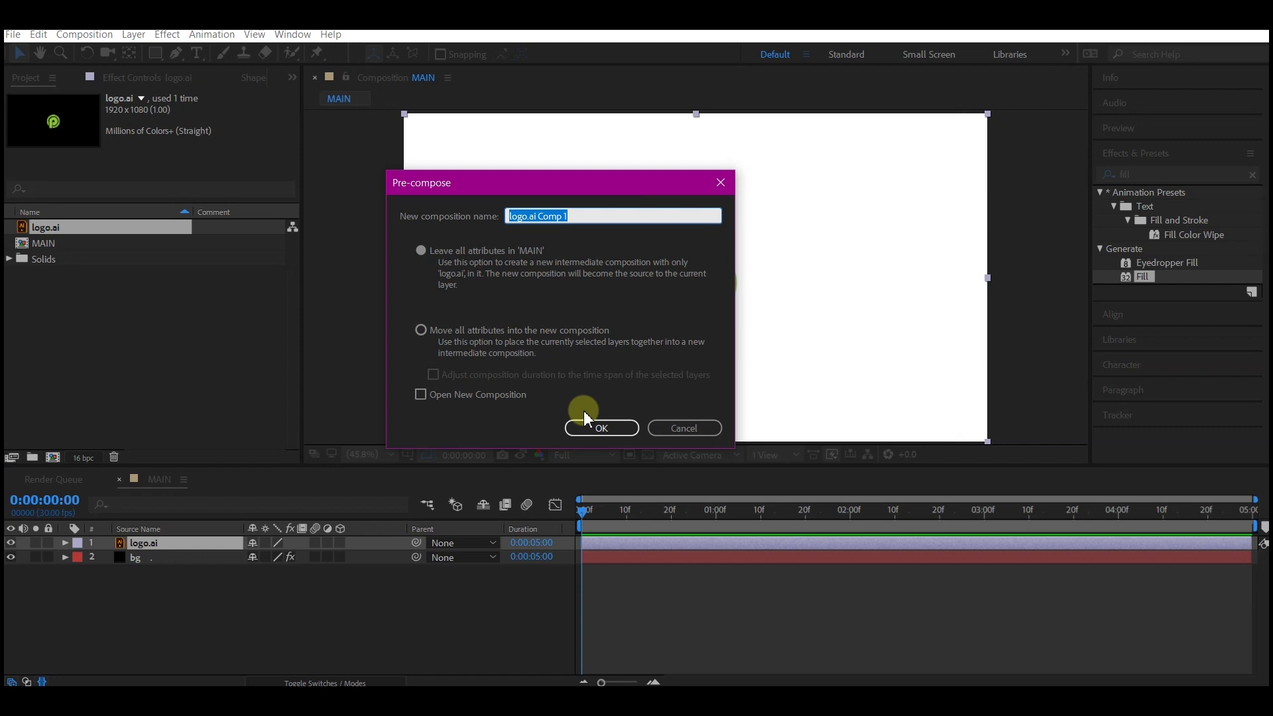
pyautogui.write('logo holder')
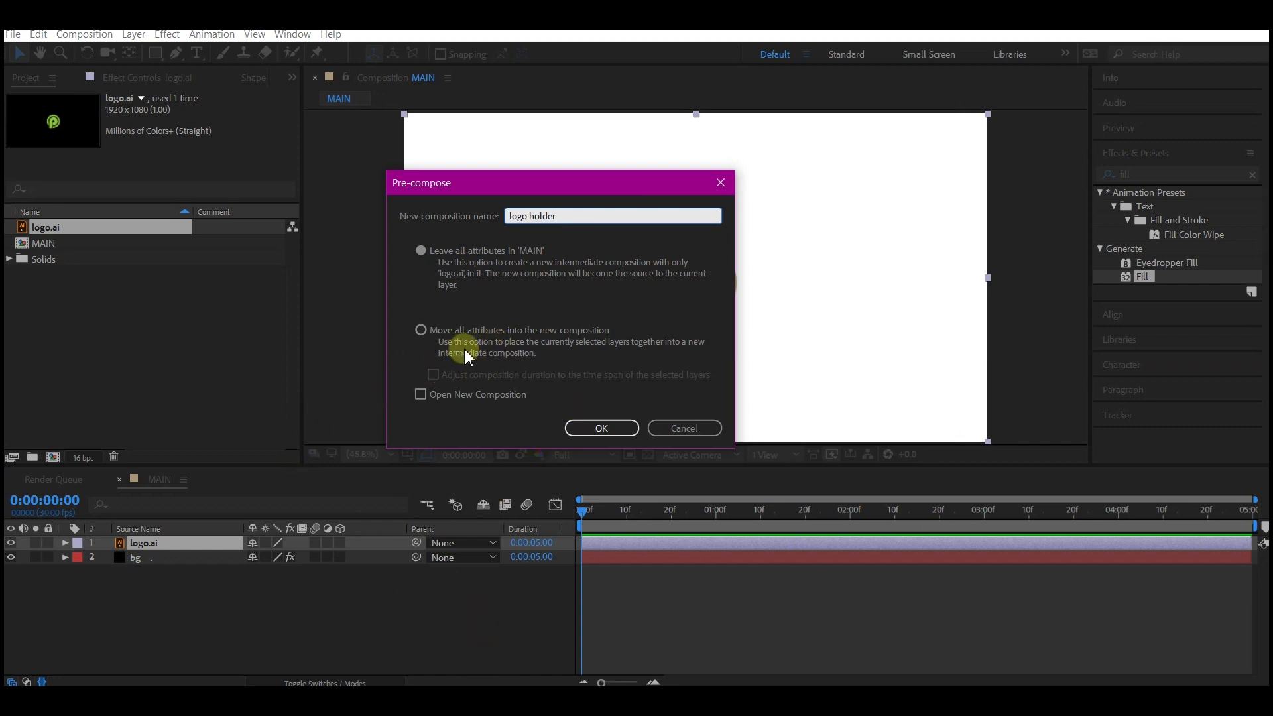
pyautogui.click(424, 331)
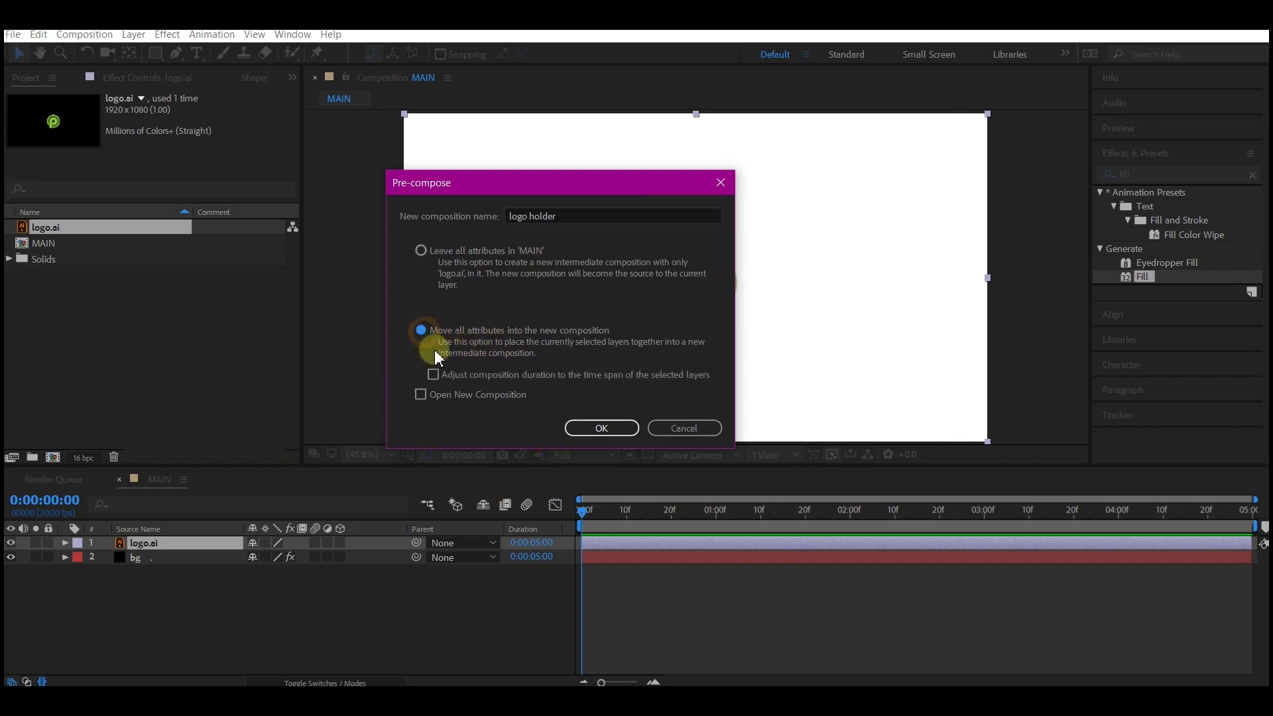
pyautogui.click(602, 428)
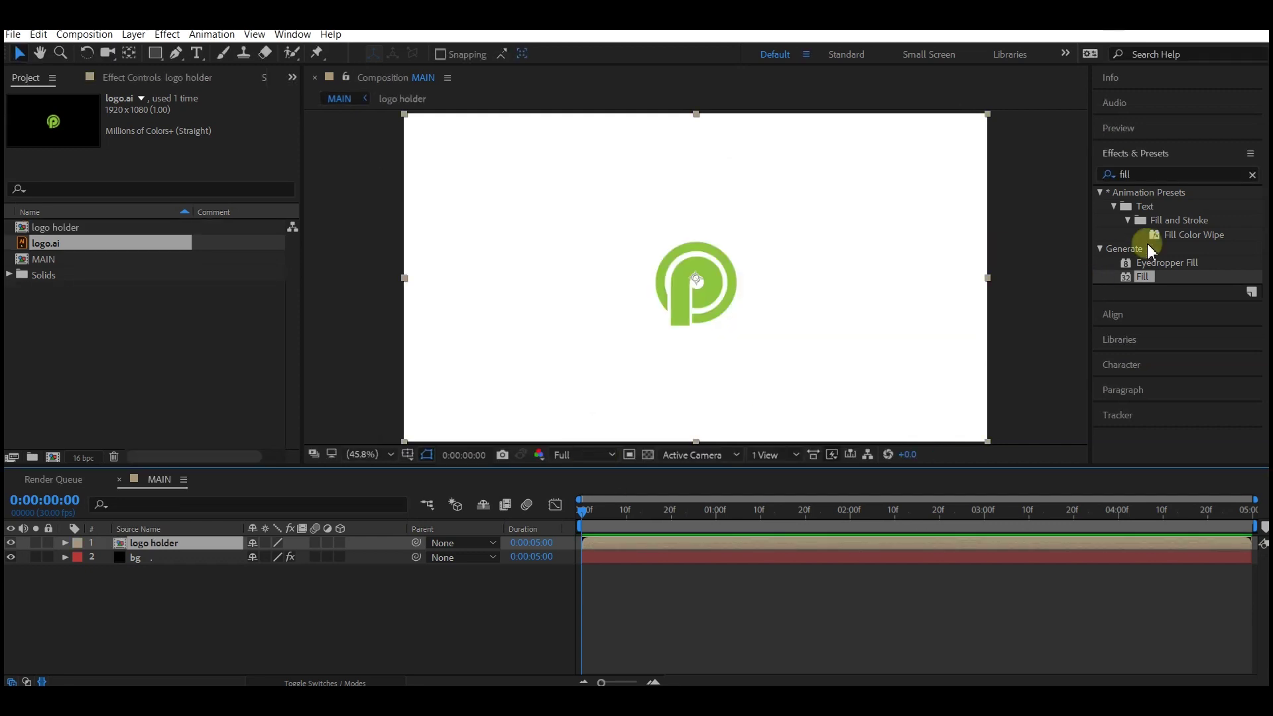
# Apply a Fill effect to logo holder and set its colour to black (000000).
pyautogui.click(1127, 278)
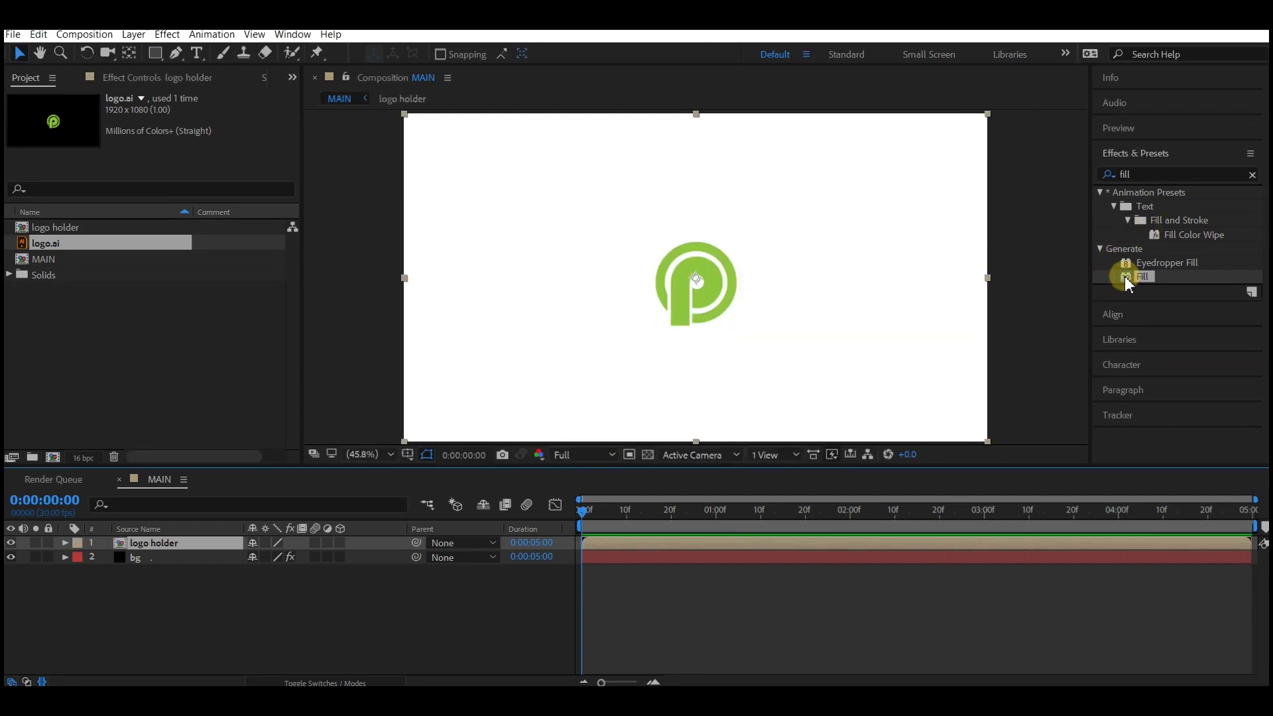
pyautogui.moveTo(1127, 281); pyautogui.dragTo(130, 543)
pyautogui.click(173, 156)
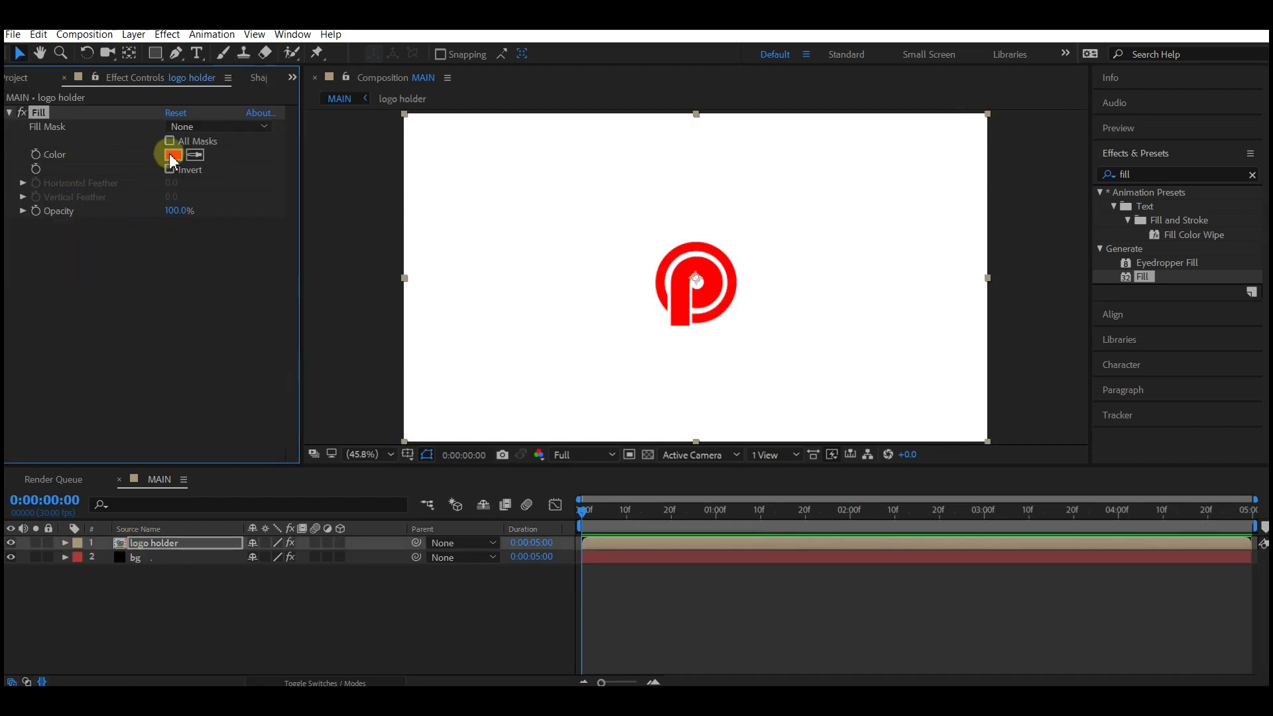
pyautogui.write('000000')
pyautogui.click(656, 375)
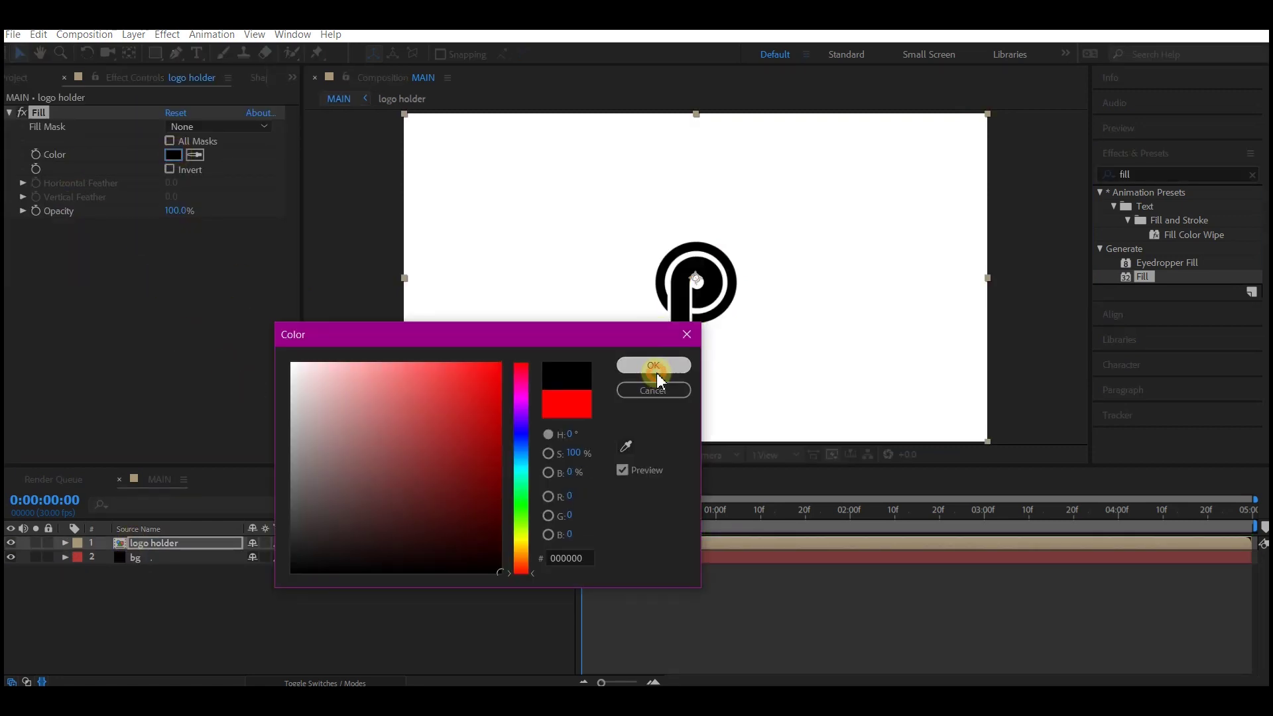
pyautogui.click(175, 53)
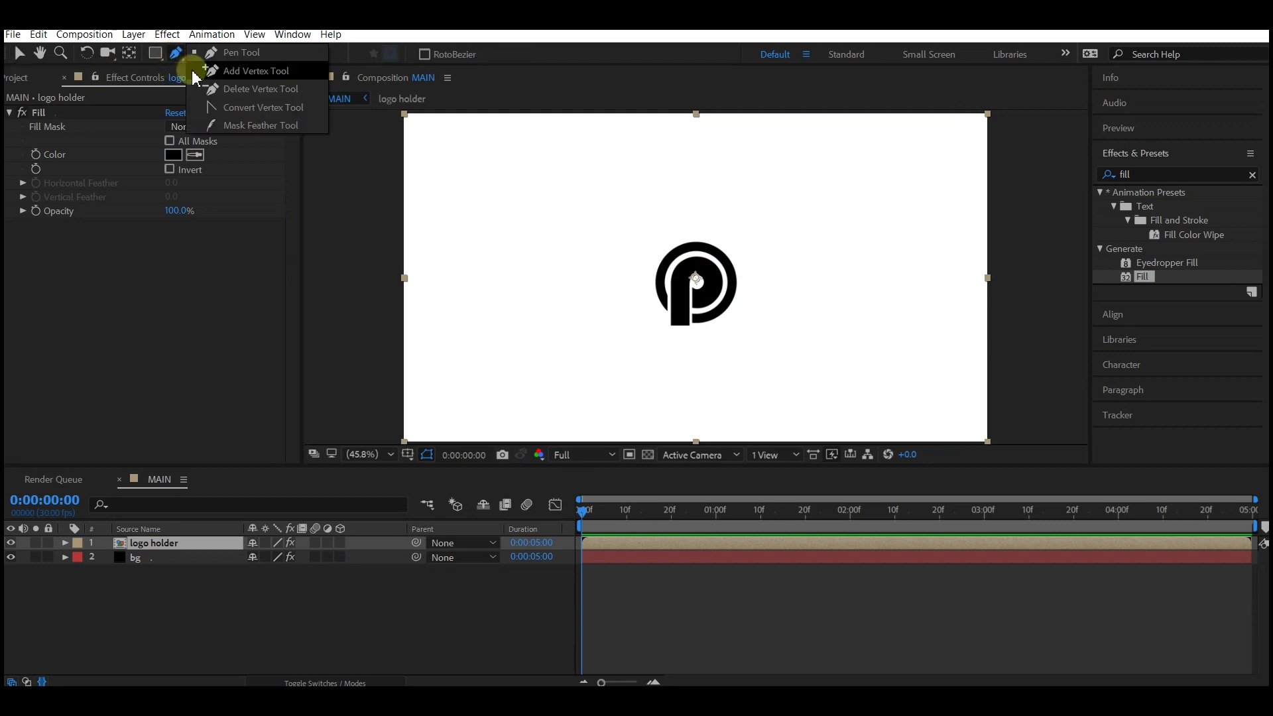
# Set new Pen shapes to no fill and a 6 px black stroke, then place the first point below-right of the logo.
pyautogui.click(214, 52)
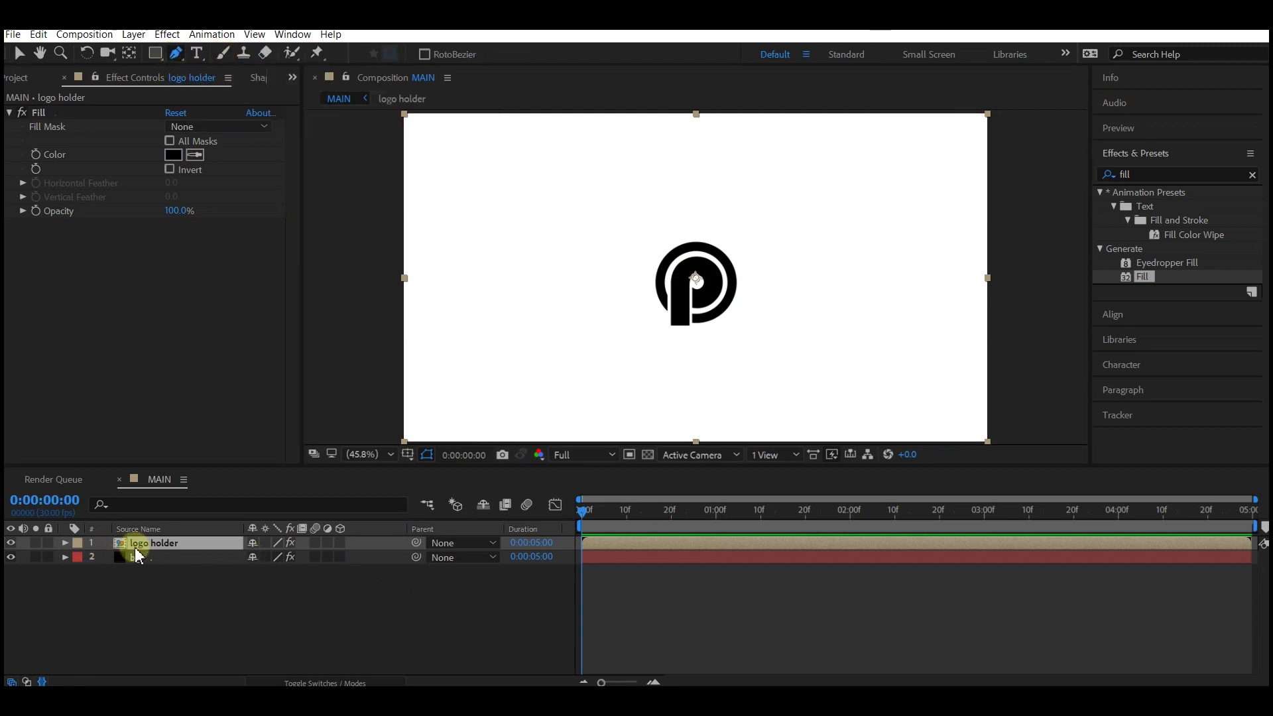
pyautogui.click(156, 578)
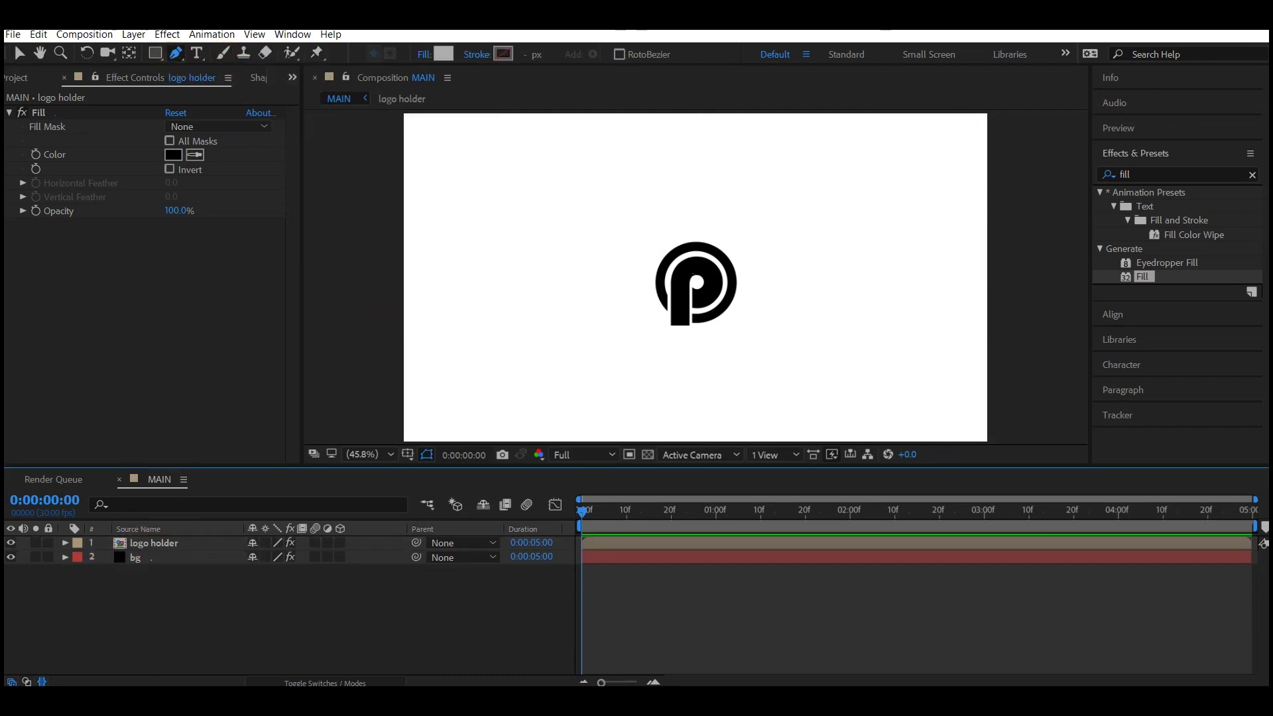
pyautogui.click(423, 54)
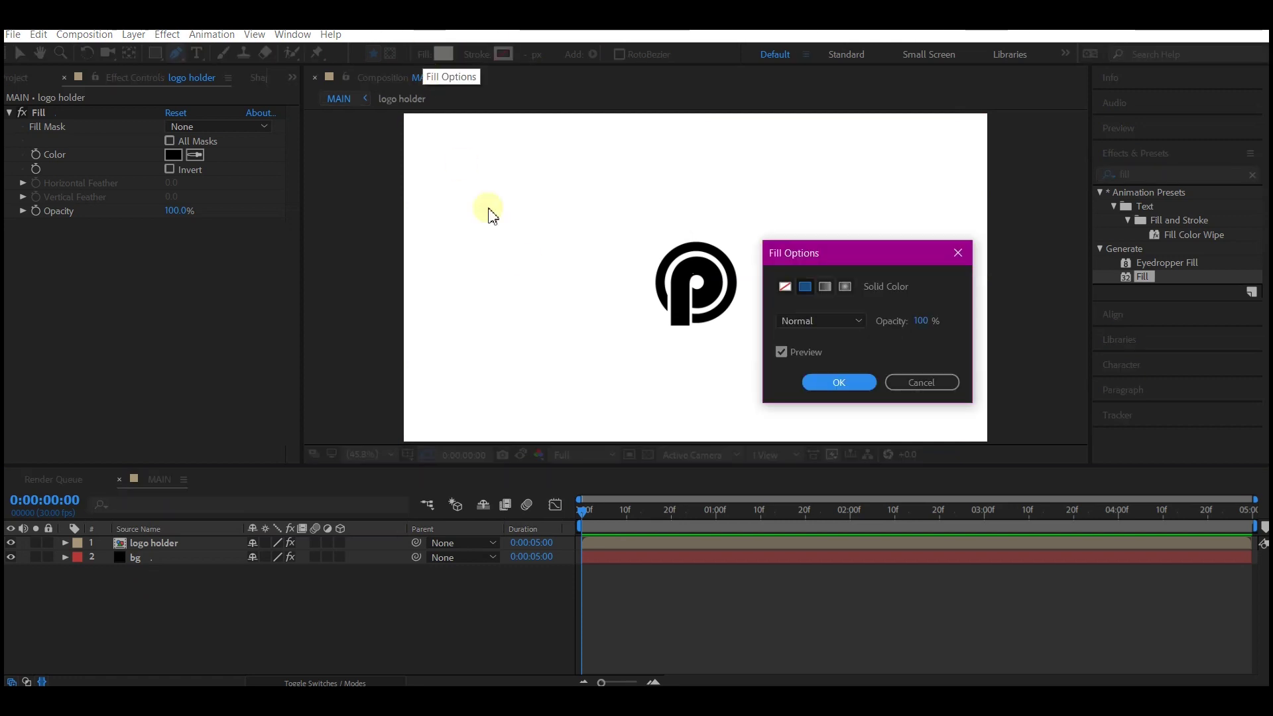
pyautogui.click(784, 286)
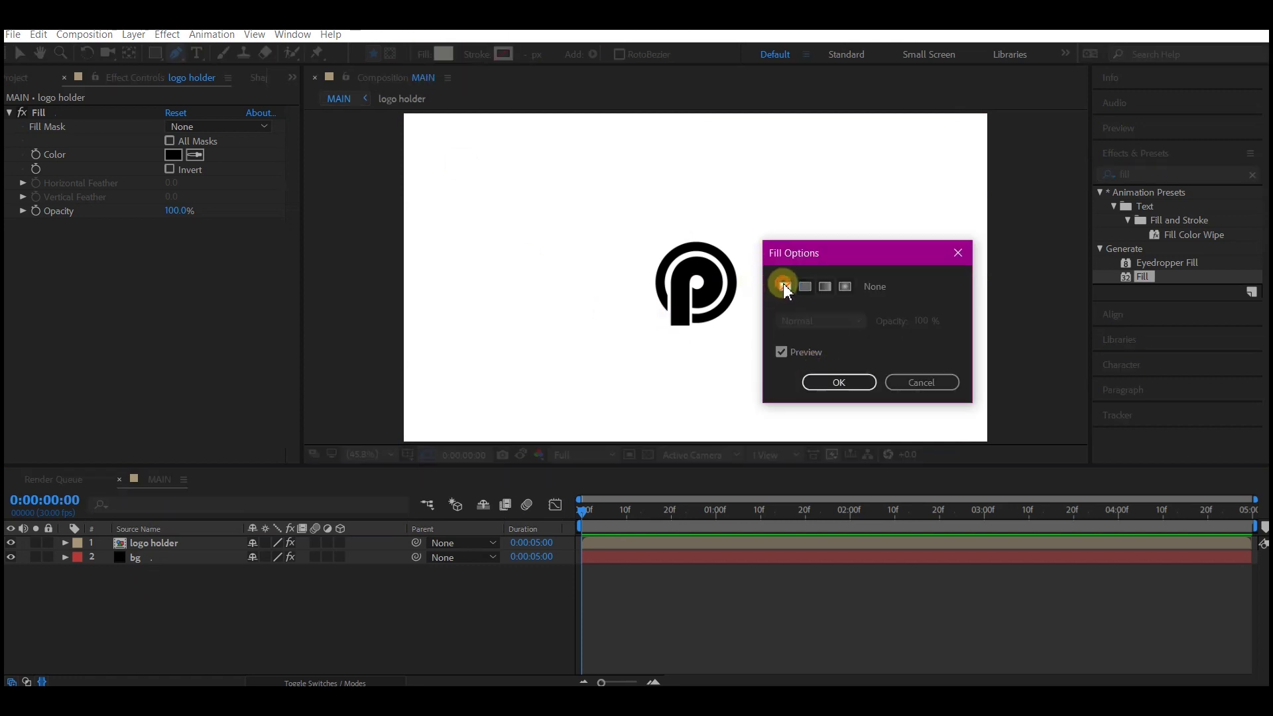
pyautogui.click(857, 387)
pyautogui.click(502, 52)
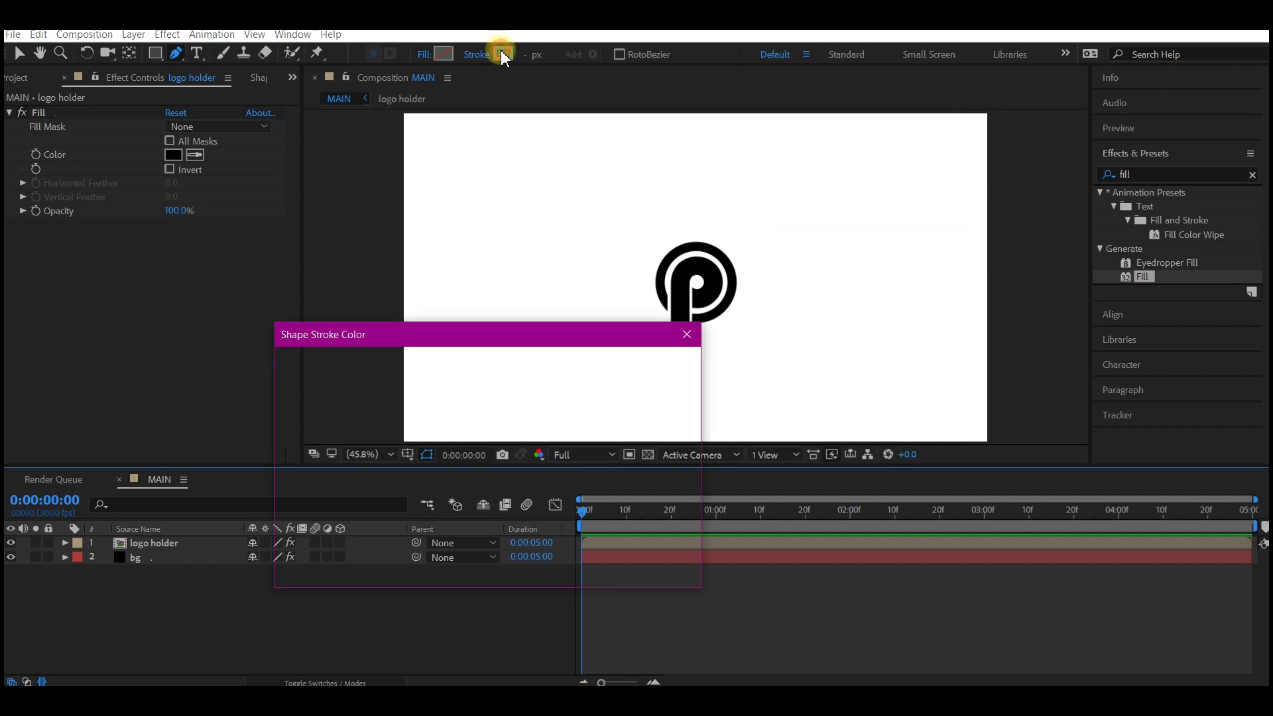
pyautogui.moveTo(393, 462); pyautogui.dragTo(508, 580)
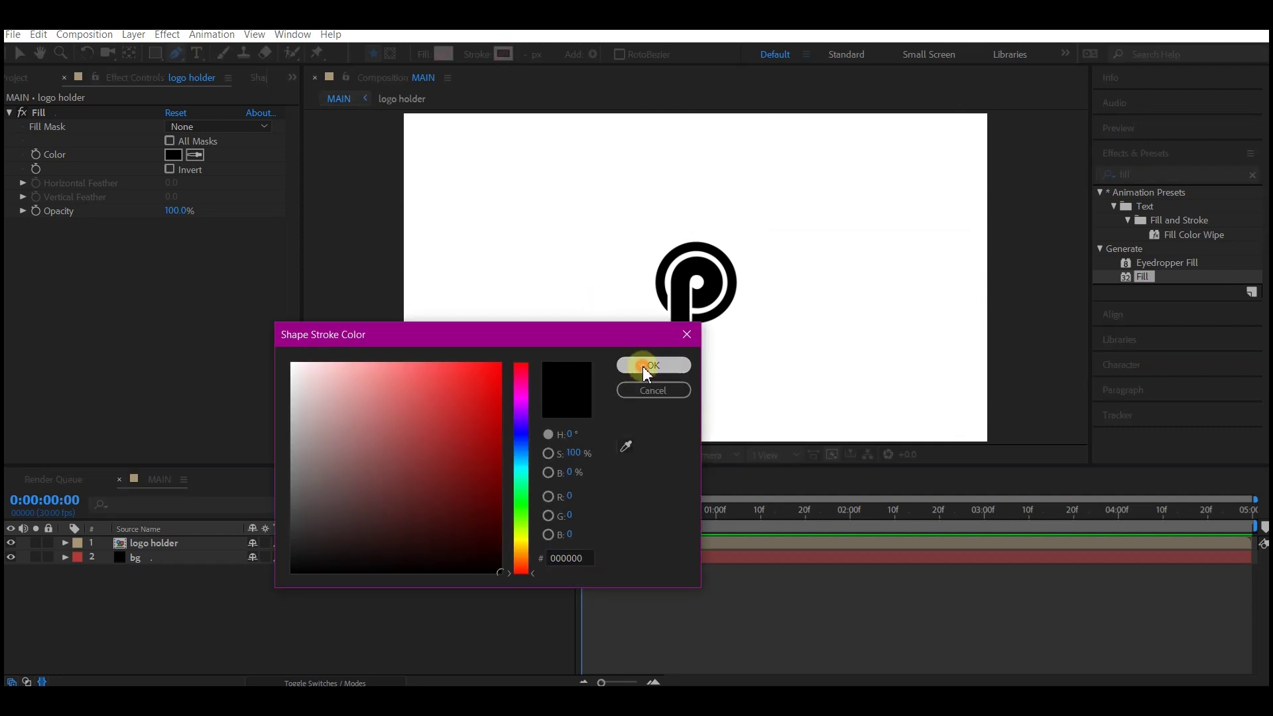
pyautogui.click(645, 368)
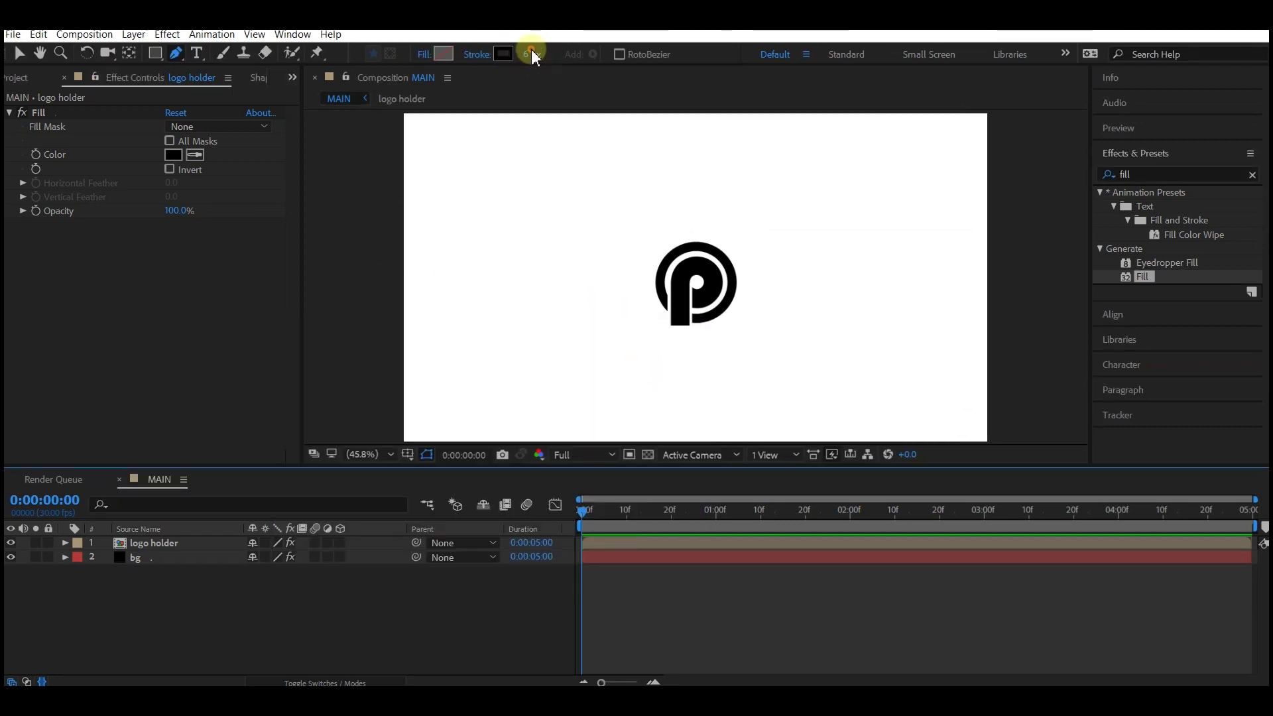
pyautogui.click(773, 338)
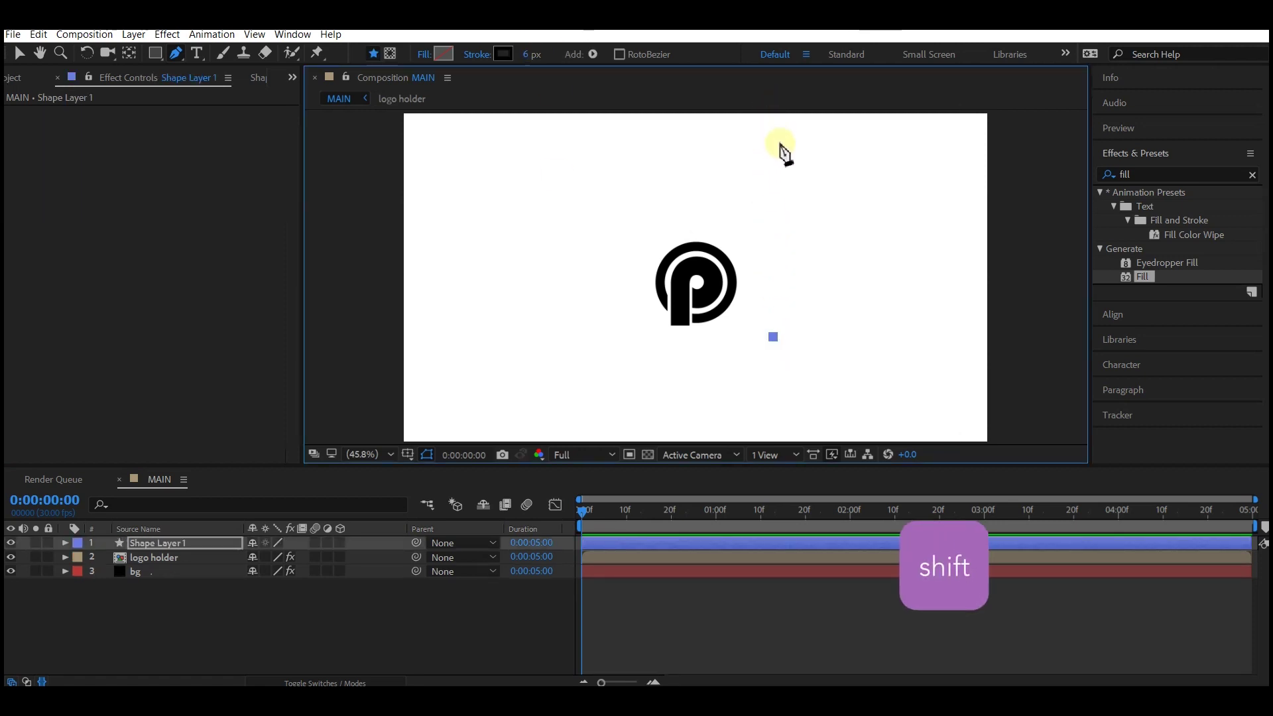
# Finish the vertical line at the frame's top and give its stroke a Round Cap.
pyautogui.press(',')
pyautogui.press(',')
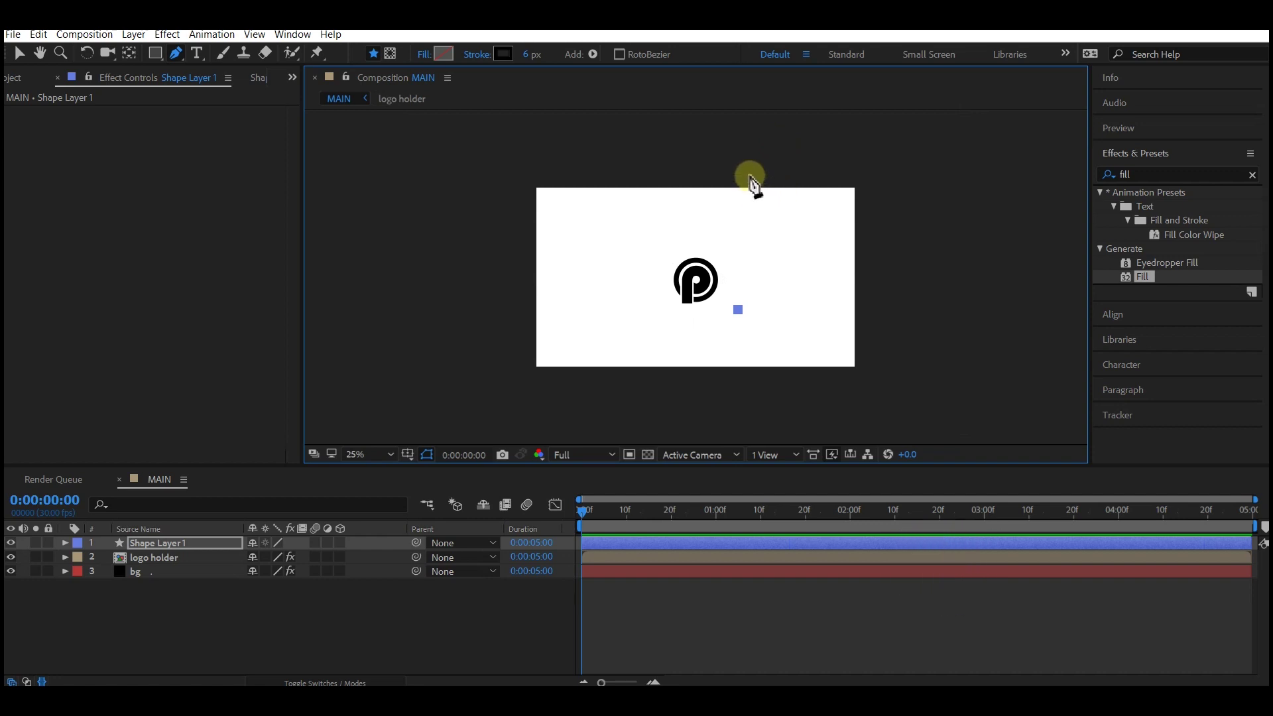
pyautogui.keyDown('shift'); pyautogui.click(750, 176); pyautogui.keyUp('shift')
pyautogui.click(65, 543)
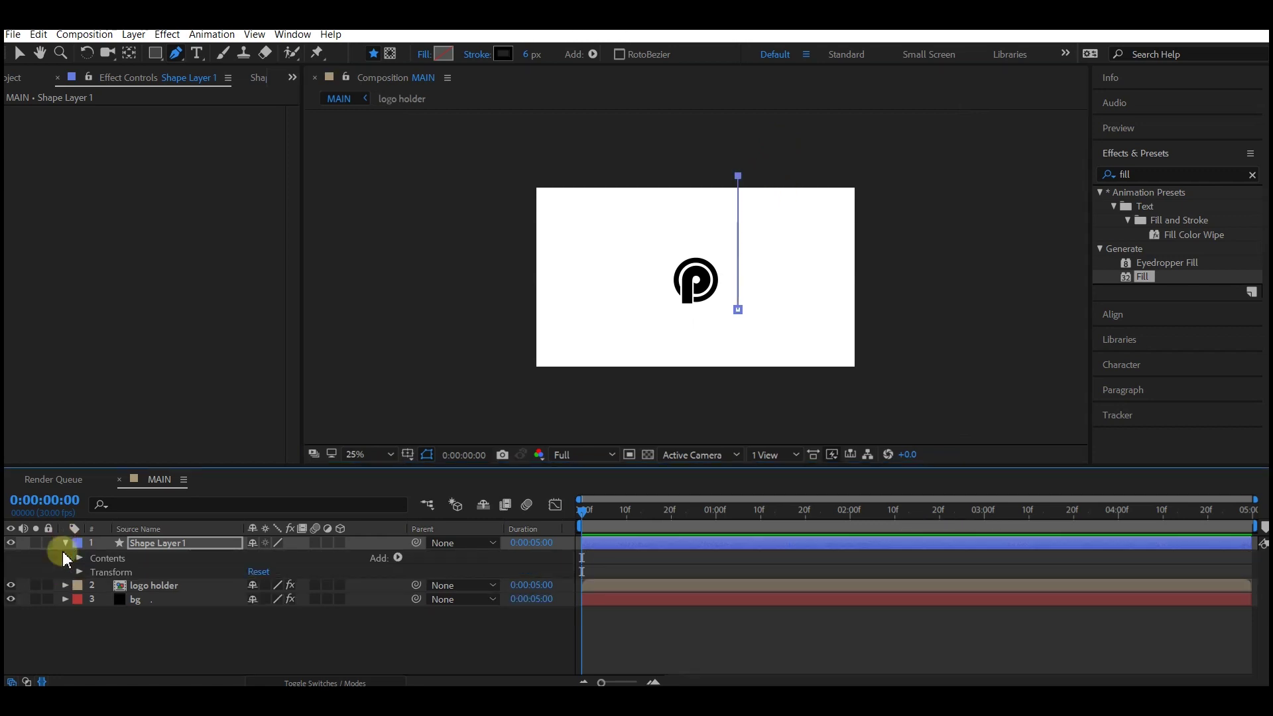
pyautogui.click(79, 559)
pyautogui.click(92, 571)
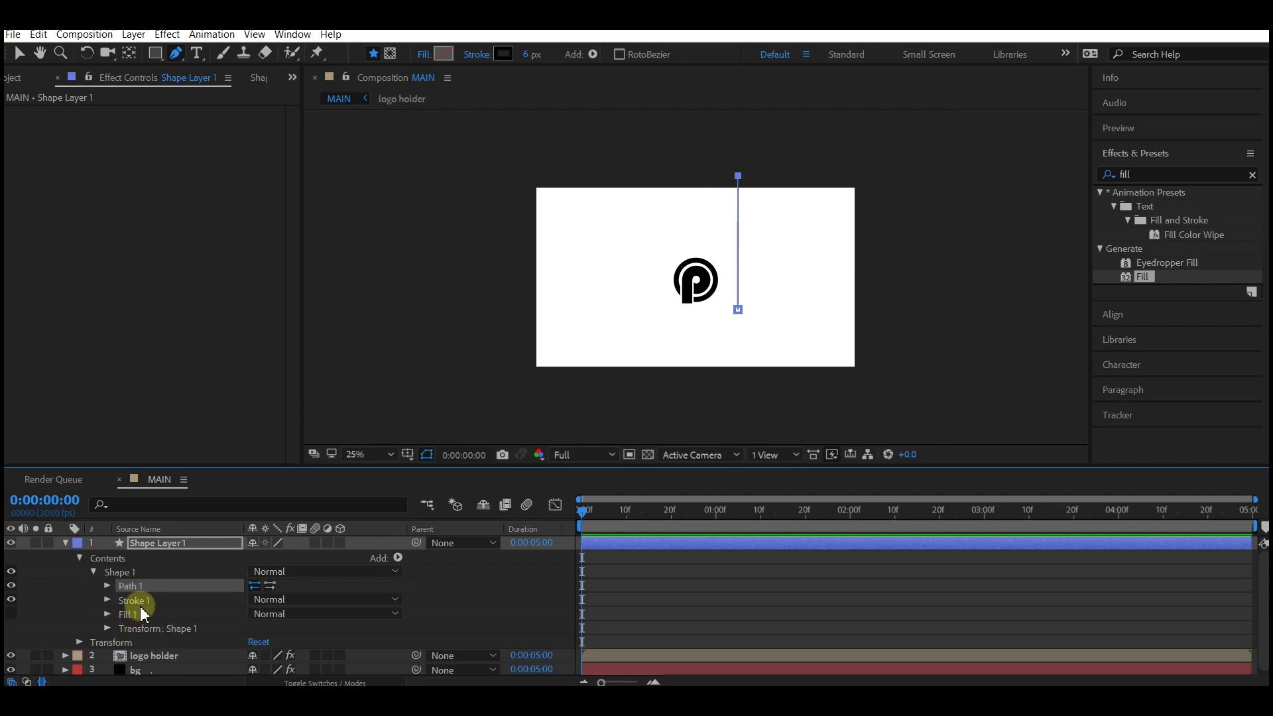
pyautogui.click(107, 599)
pyautogui.click(278, 626)
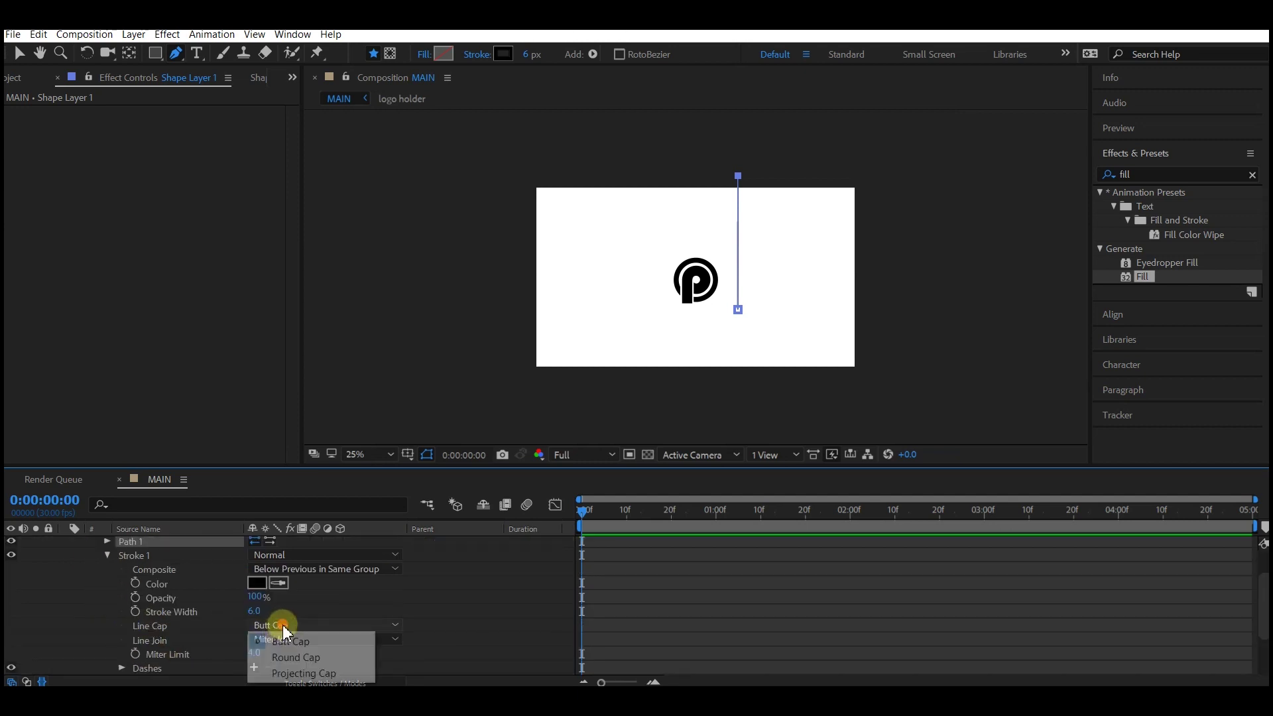
pyautogui.click(295, 657)
# Add Trim Paths to the line and keyframe Start 0% and End 40% at 1:00.
pyautogui.scroll(1, 345, 610)
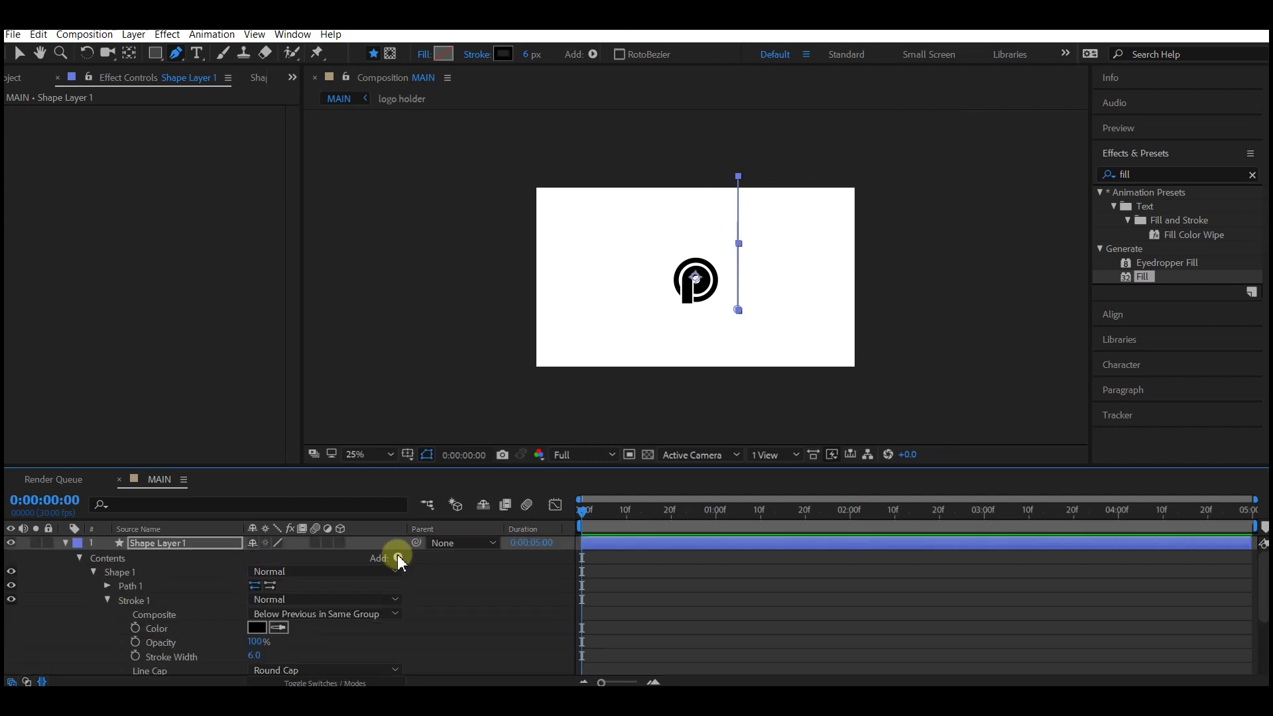
pyautogui.click(398, 558)
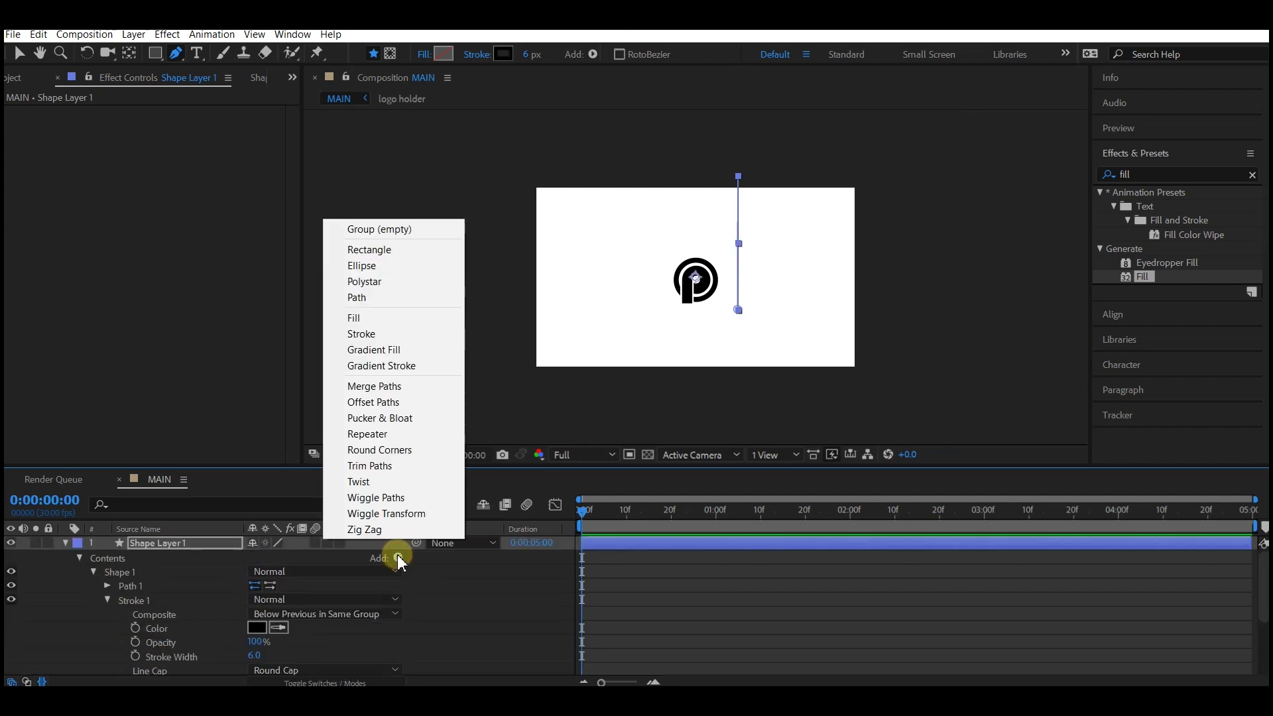
pyautogui.click(363, 466)
pyautogui.press('v')
pyautogui.hotkey('shift', '/')
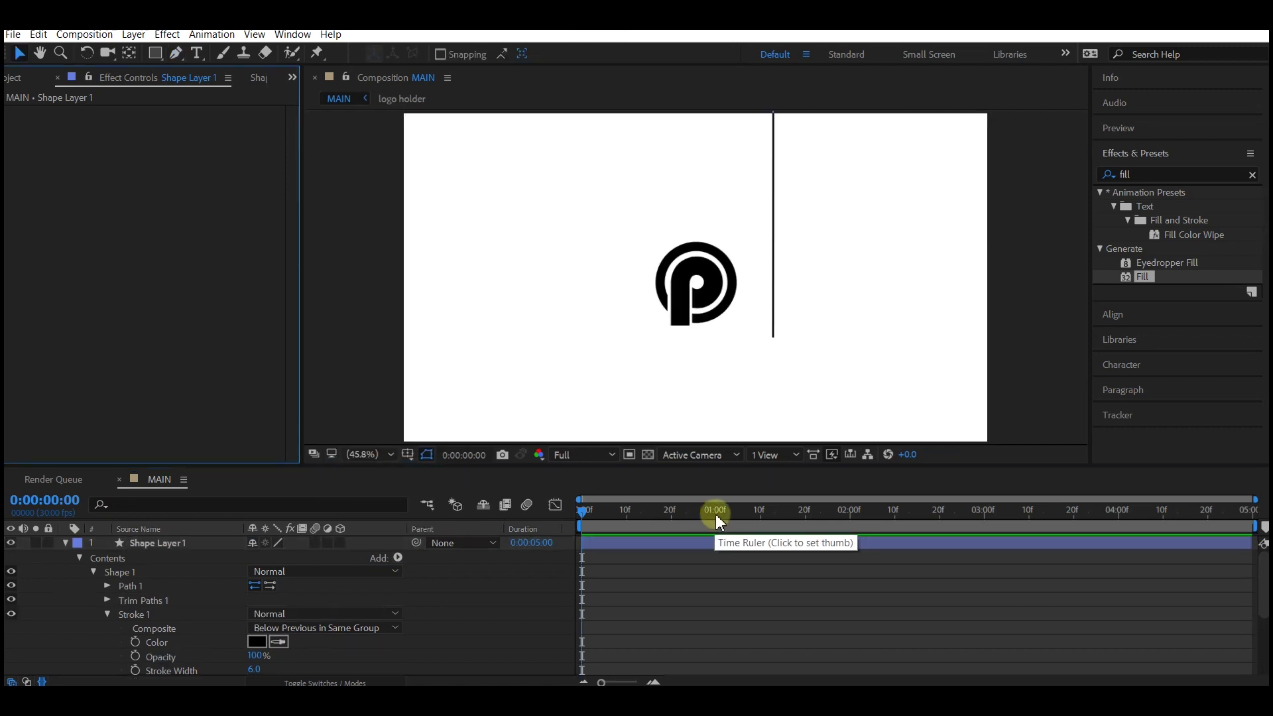
pyautogui.click(714, 511)
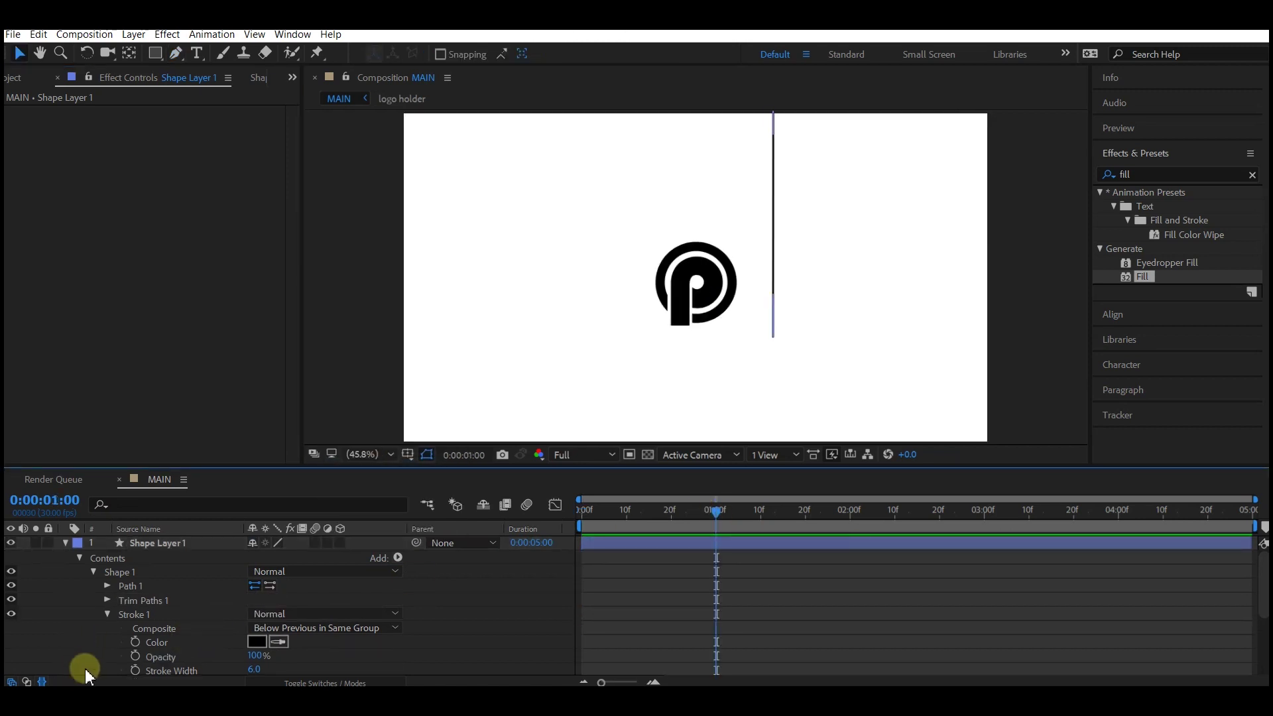
pyautogui.click(107, 601)
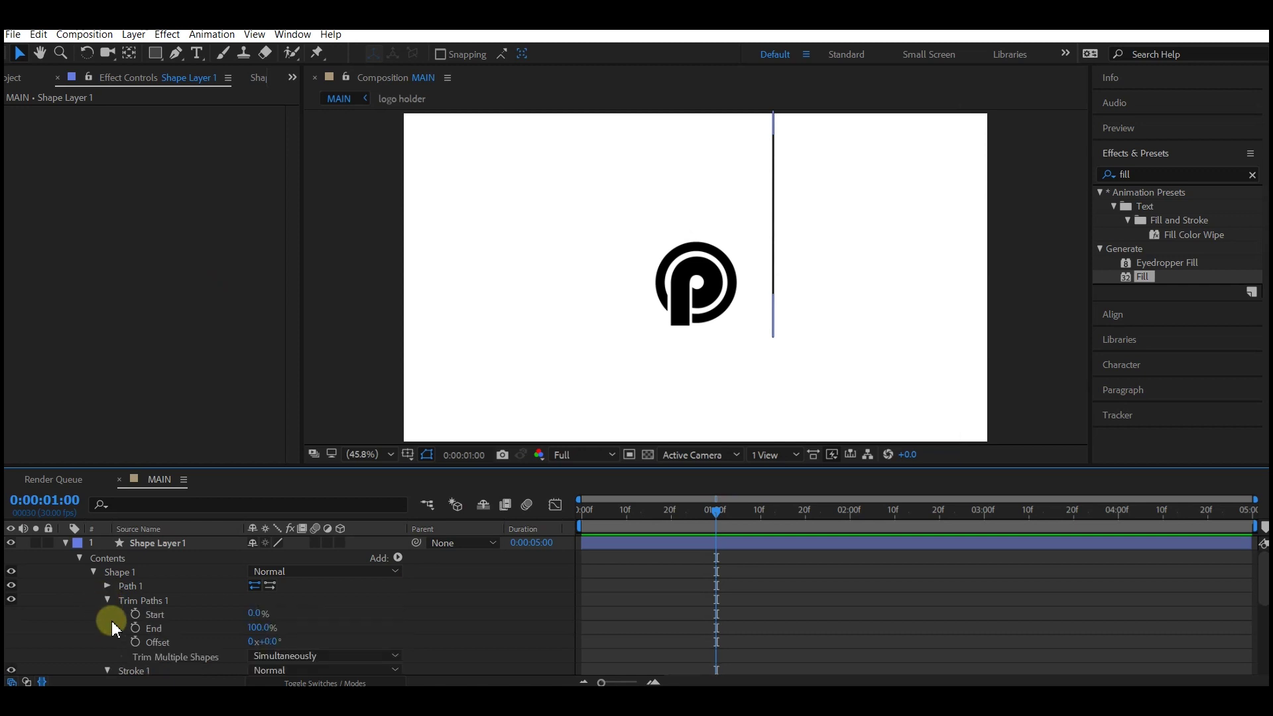
pyautogui.click(135, 614)
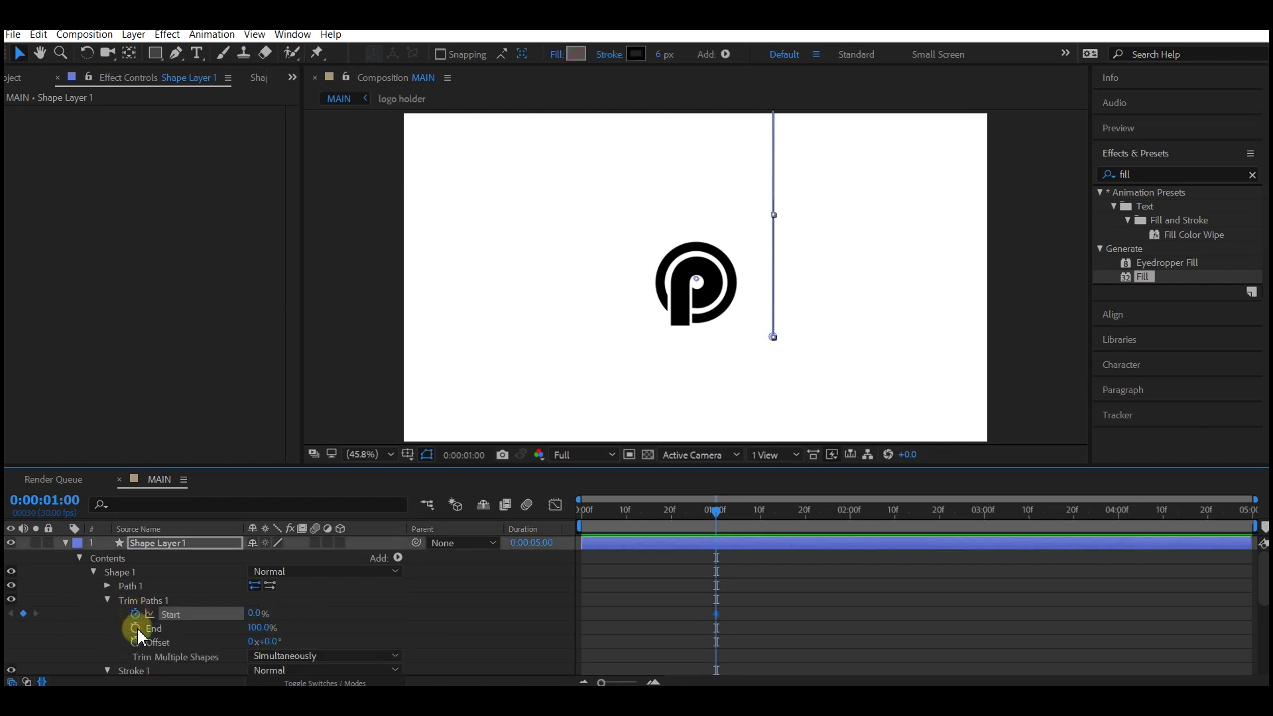
pyautogui.click(135, 628)
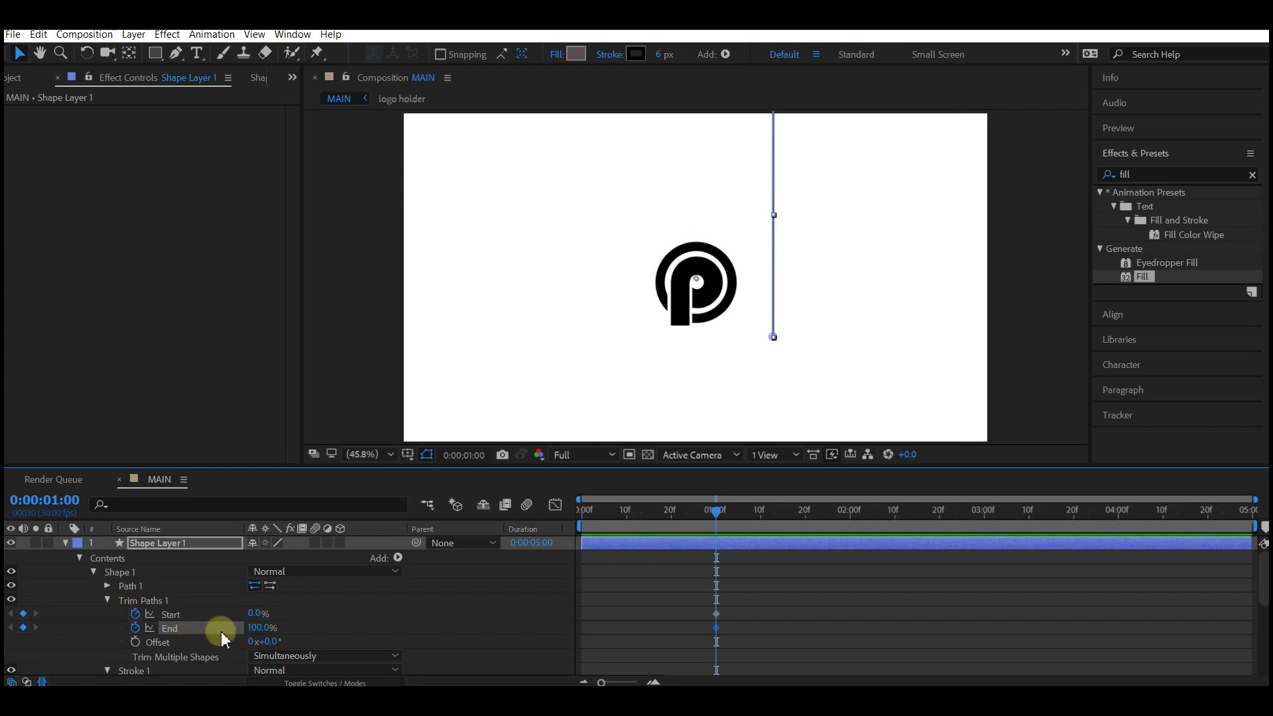
pyautogui.click(260, 629)
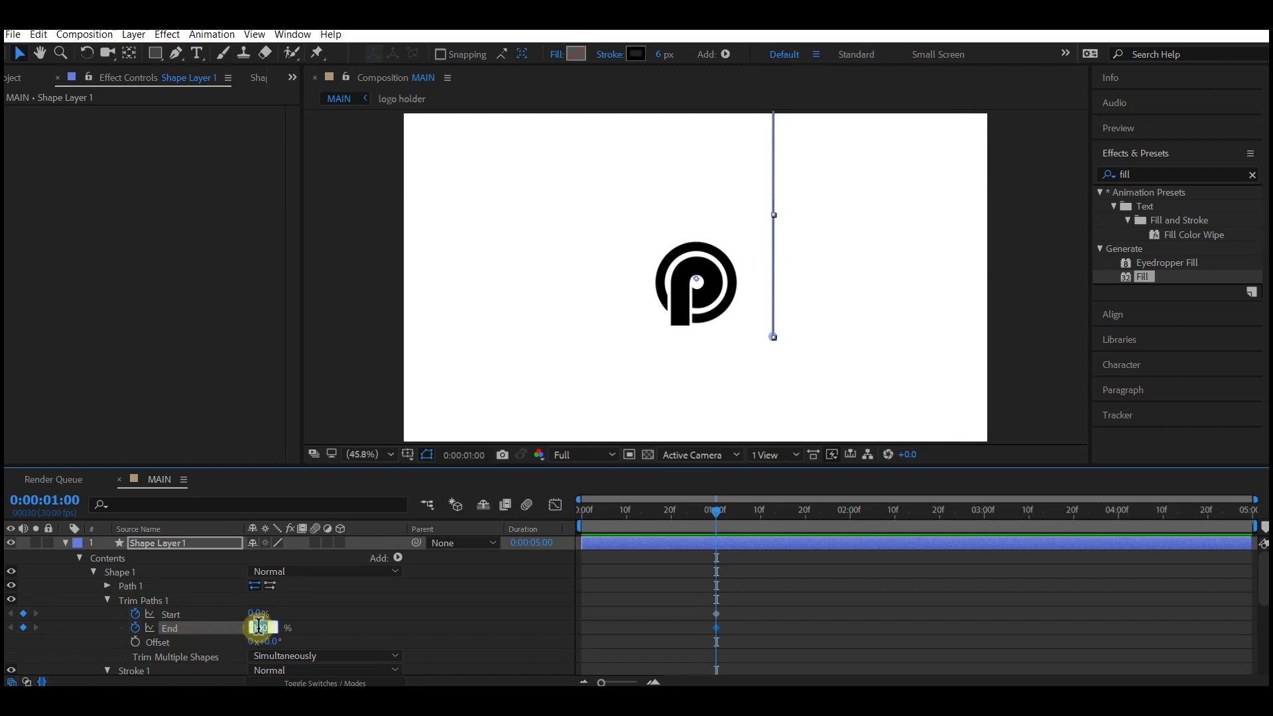
pyautogui.press('Return')
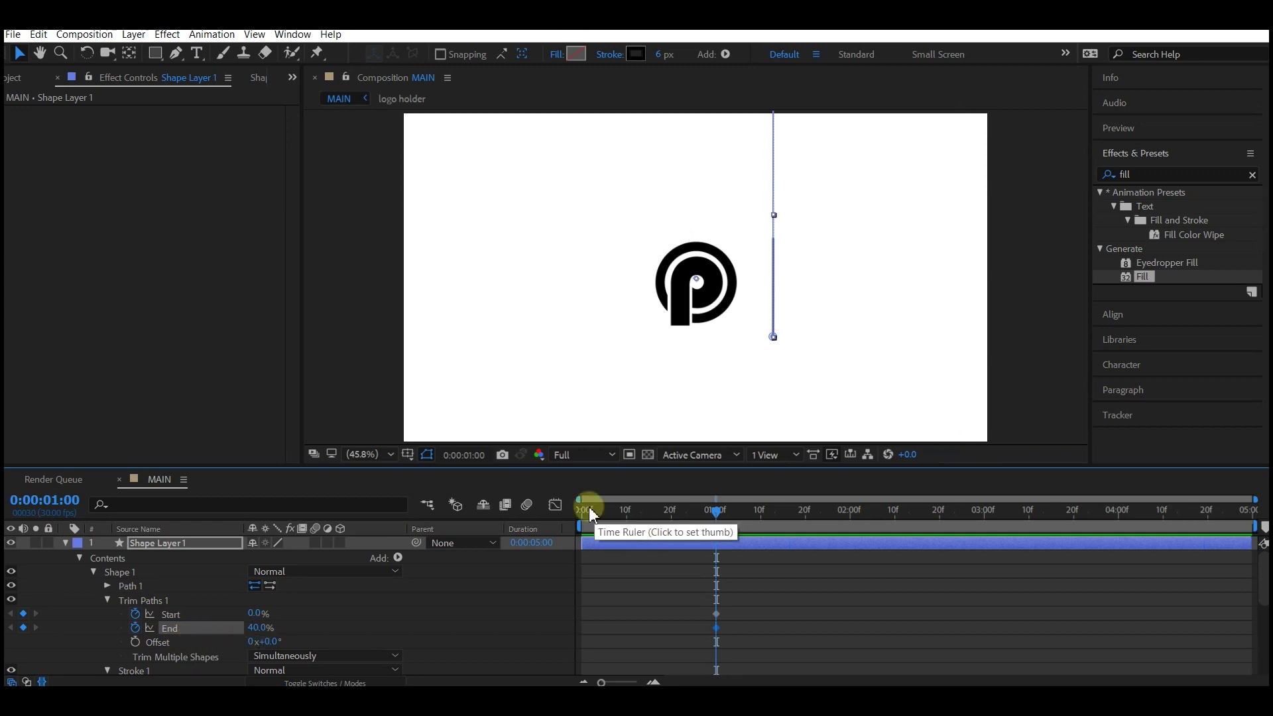
# At 0:00 set Start and End to 100%, then reveal and select all four trim keyframes.
pyautogui.moveTo(588, 506); pyautogui.dragTo(568, 512)
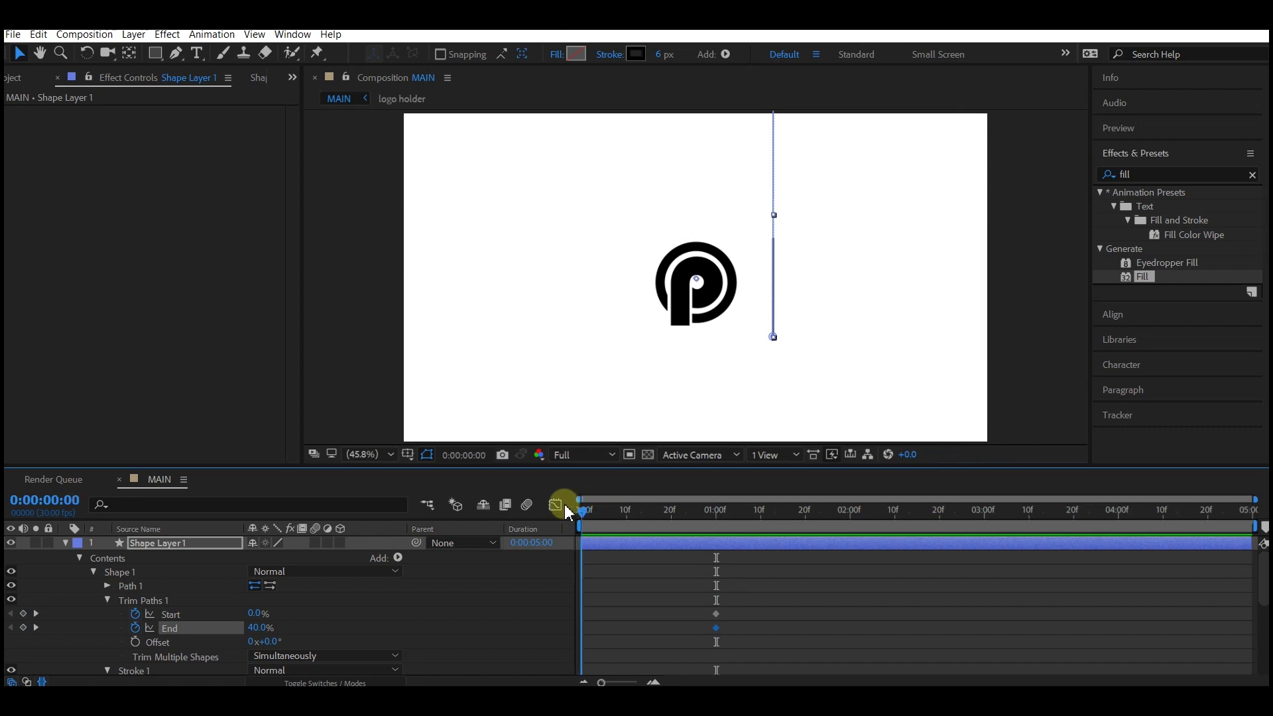
pyautogui.click(256, 614)
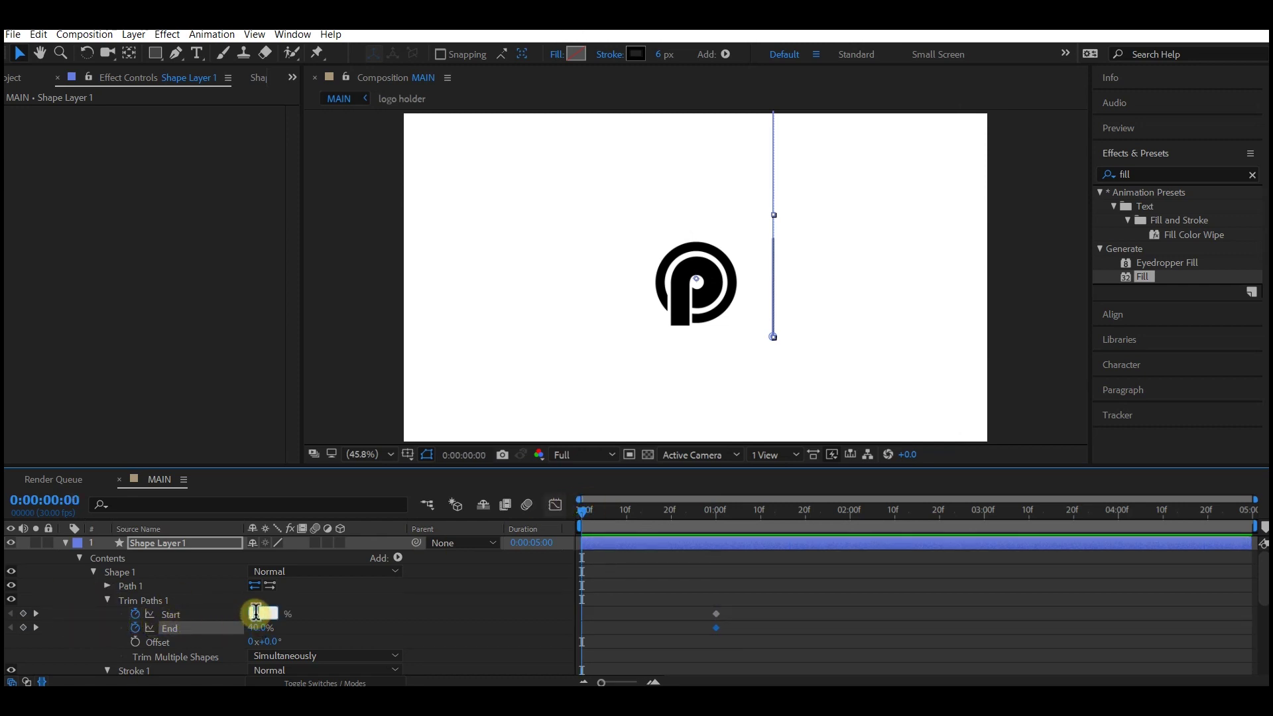
pyautogui.write('100')
pyautogui.press('Tab')
pyautogui.write('100')
pyautogui.press('Return')
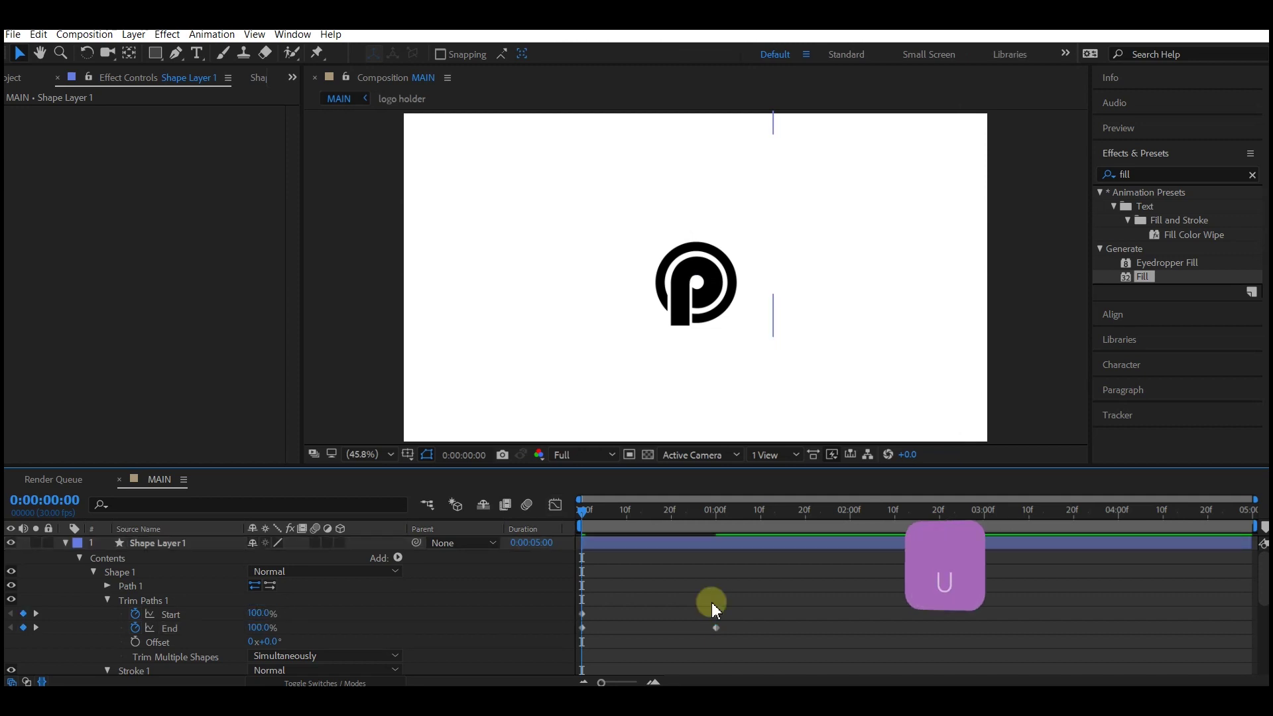
pyautogui.press('u')
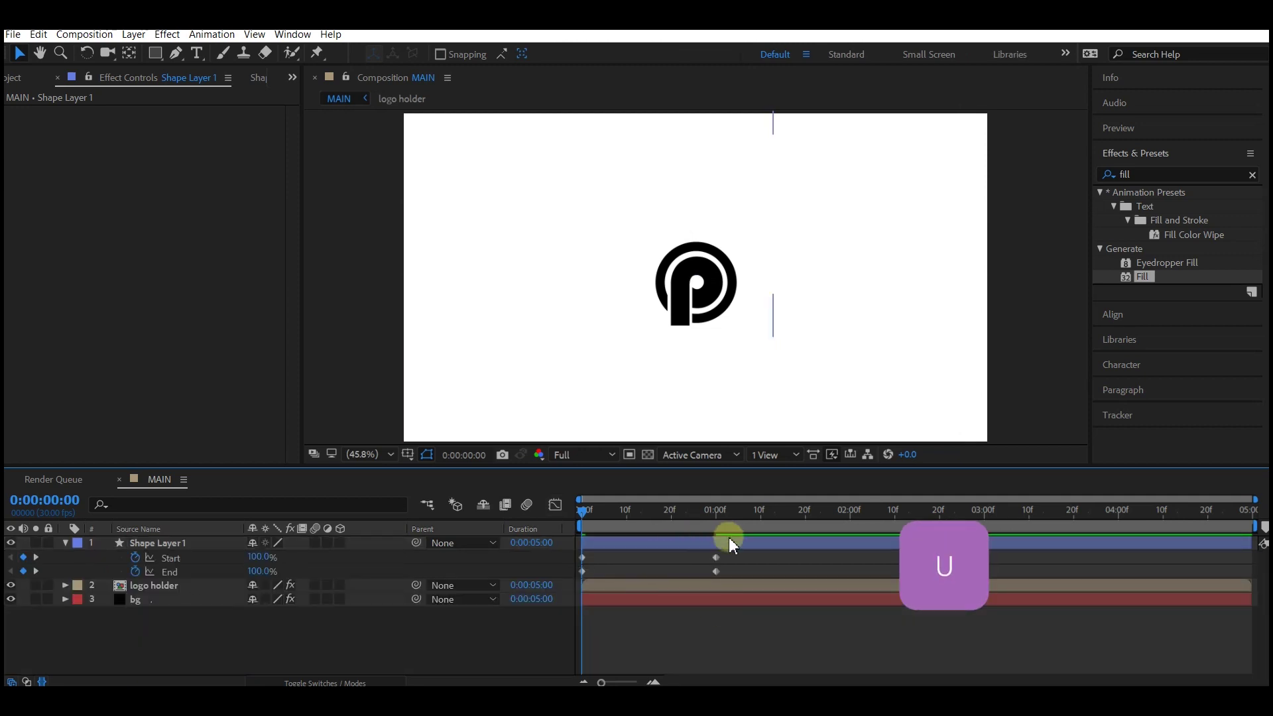
pyautogui.moveTo(734, 556); pyautogui.dragTo(581, 579)
# Apply Easy Ease to the four trim keyframes and drag their speed-graph influence to about 69%.
pyautogui.rightClick(718, 571)
pyautogui.moveTo(780, 566)
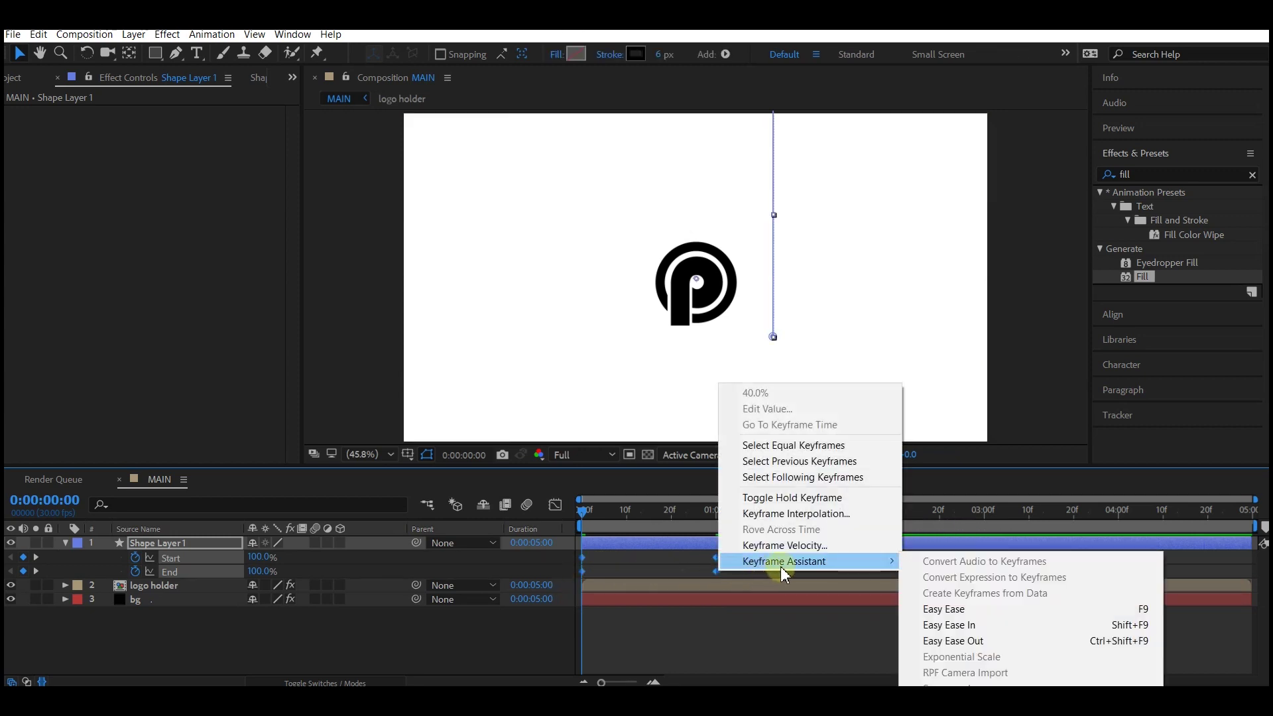
pyautogui.click(938, 606)
pyautogui.click(556, 506)
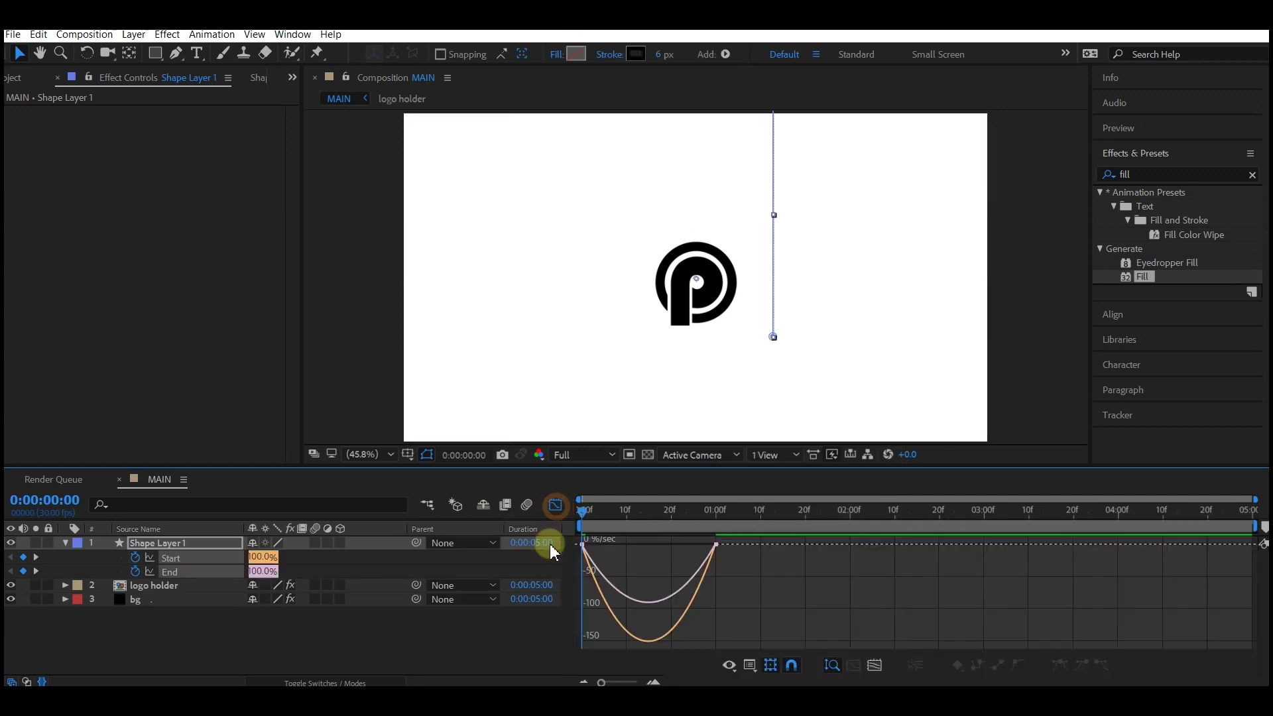
pyautogui.click(715, 546)
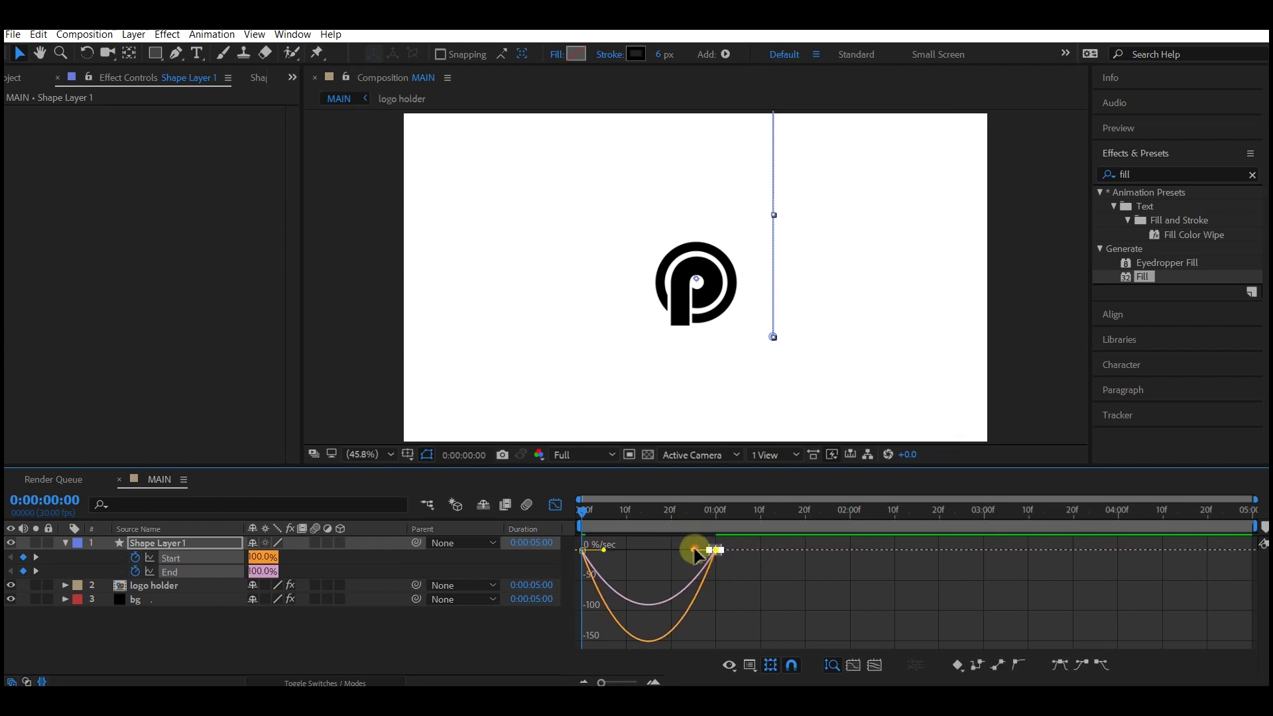
pyautogui.moveTo(696, 554); pyautogui.dragTo(667, 560)
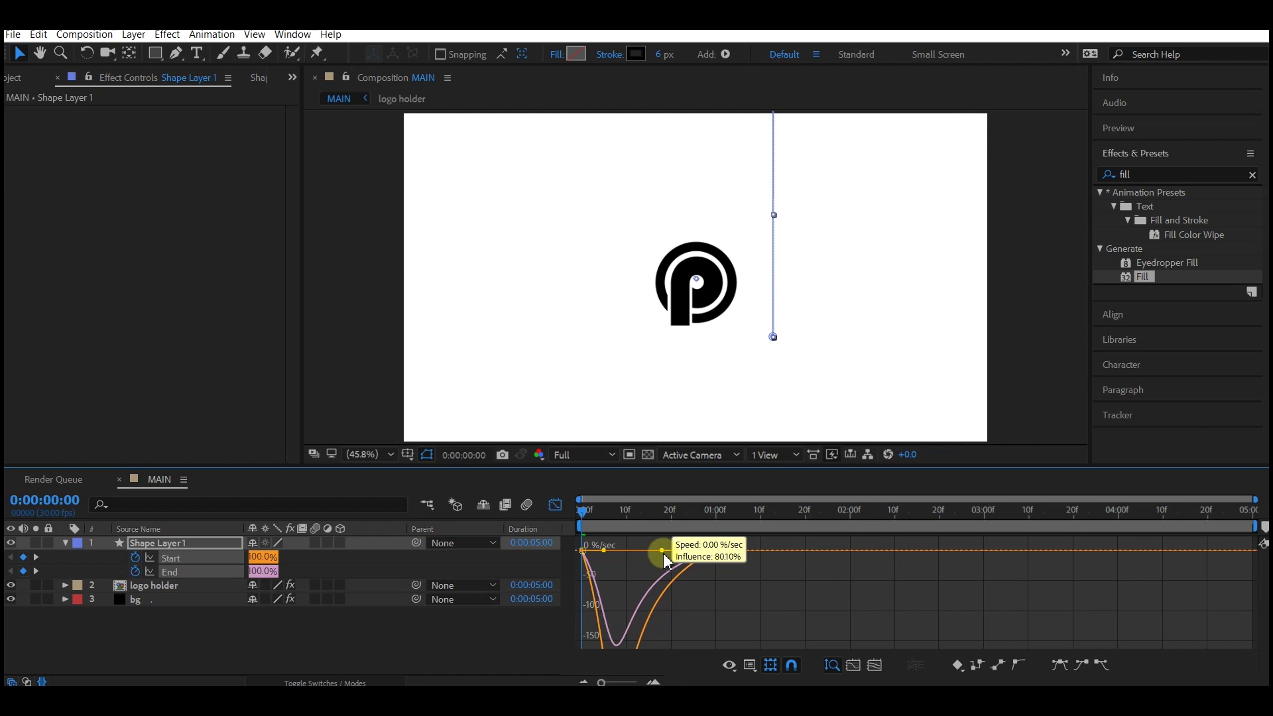
pyautogui.click(555, 505)
pyautogui.hotkey('shift', 'p')
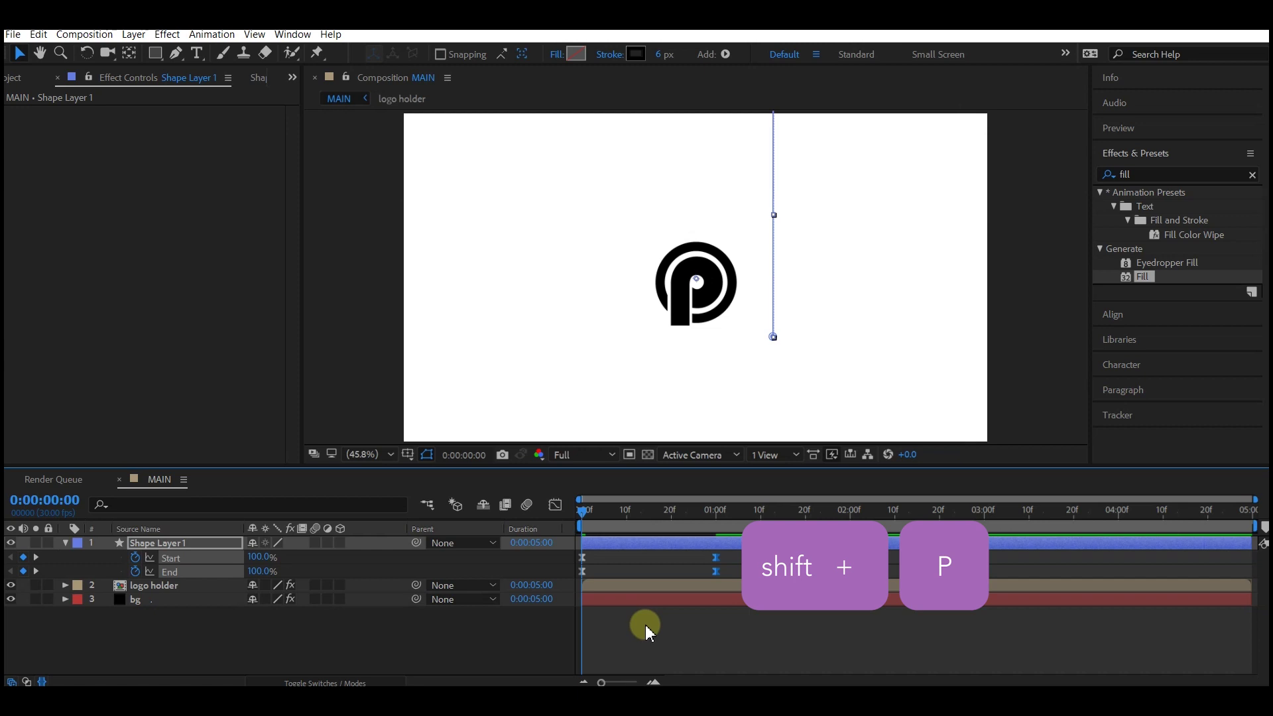
# Keyframe Position at 1:00, slide X to 375 at 2:01, and add Start/End hold keyframes there.
pyautogui.hotkey('shift', 'p')
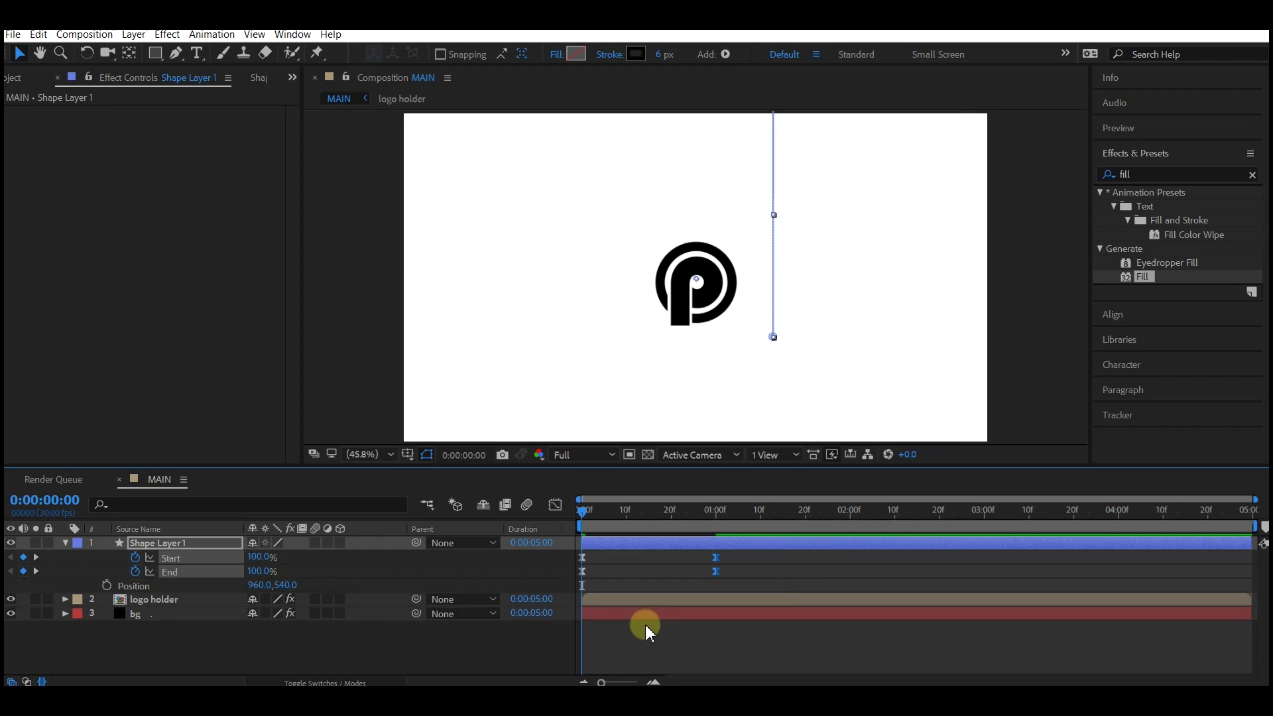
pyautogui.click(645, 624)
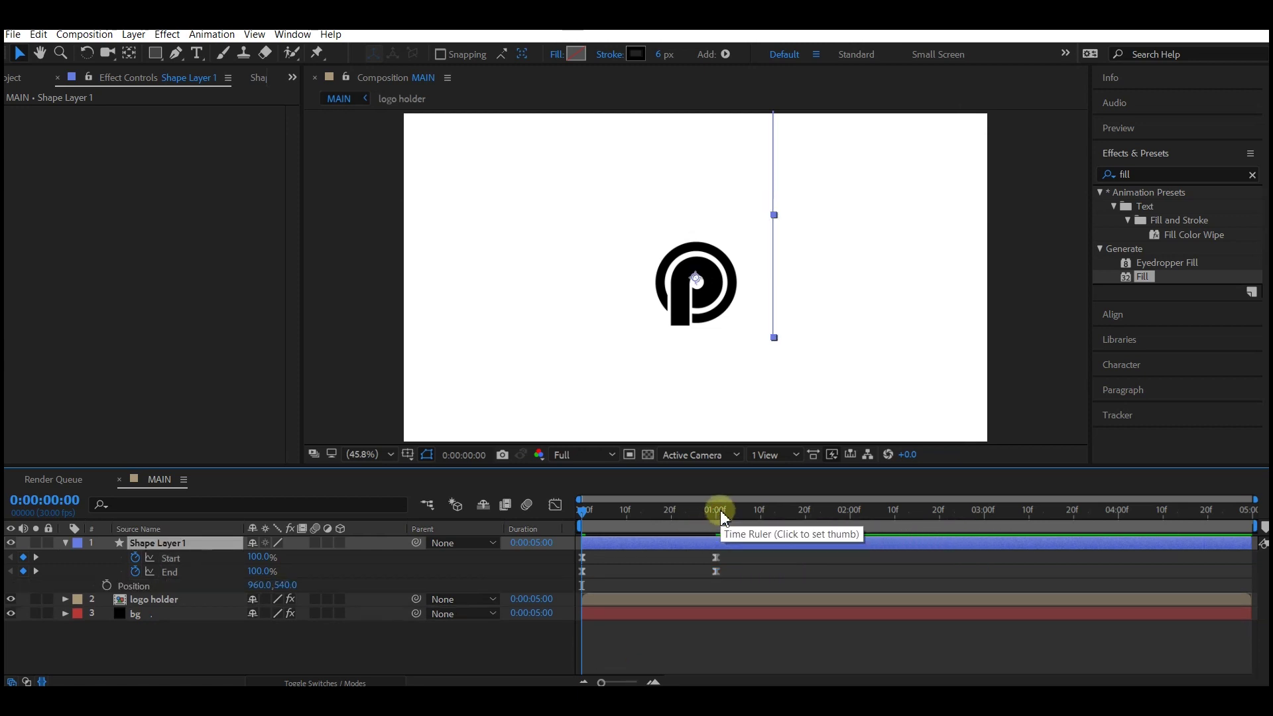
pyautogui.click(717, 511)
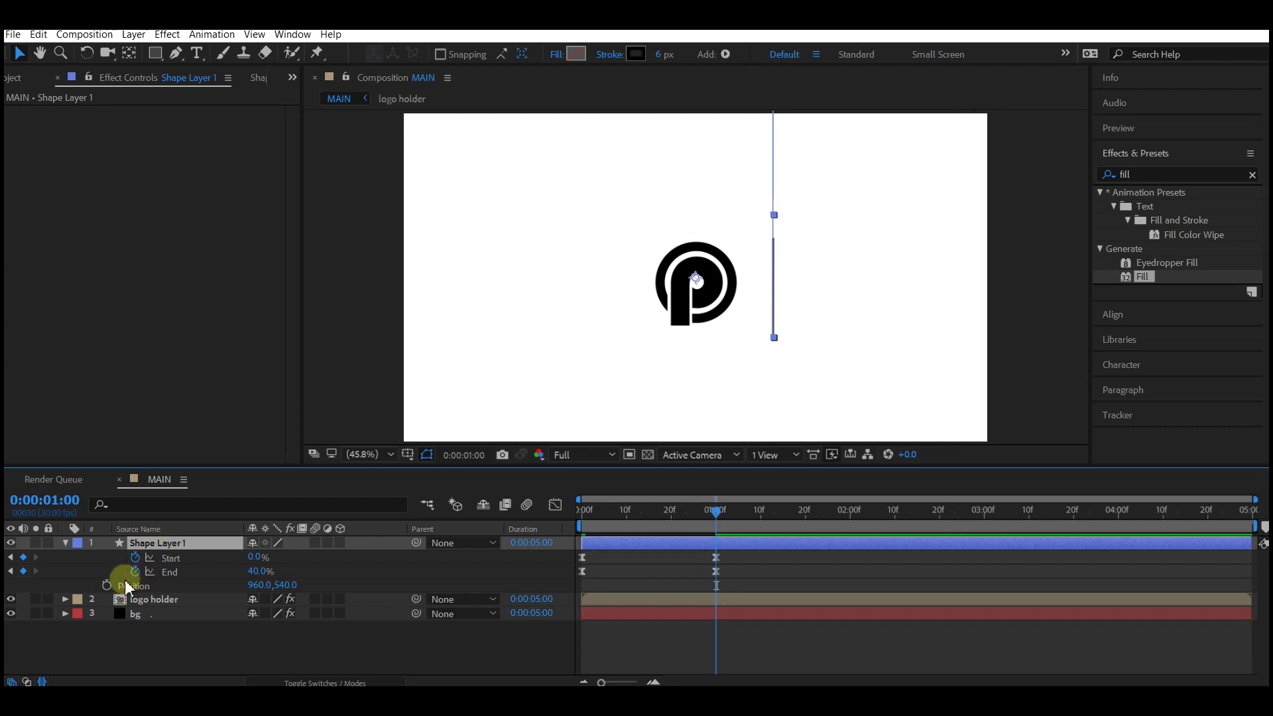
pyautogui.click(106, 585)
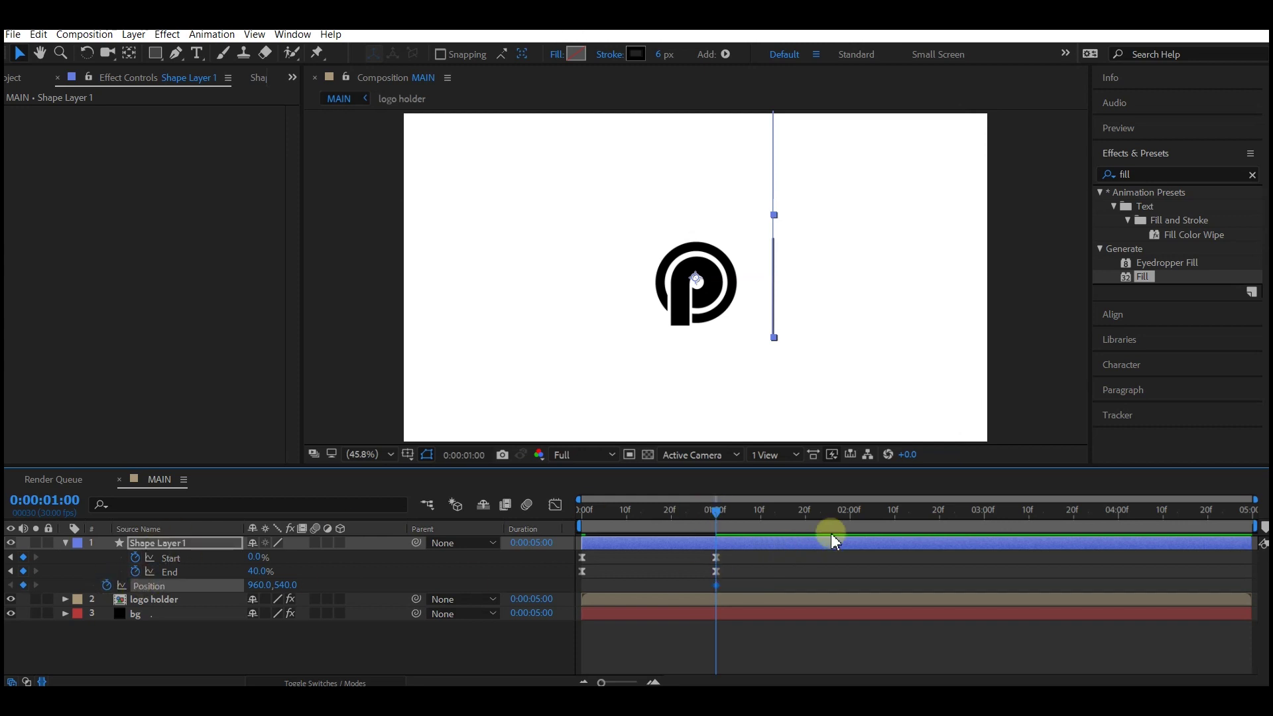
pyautogui.click(853, 510)
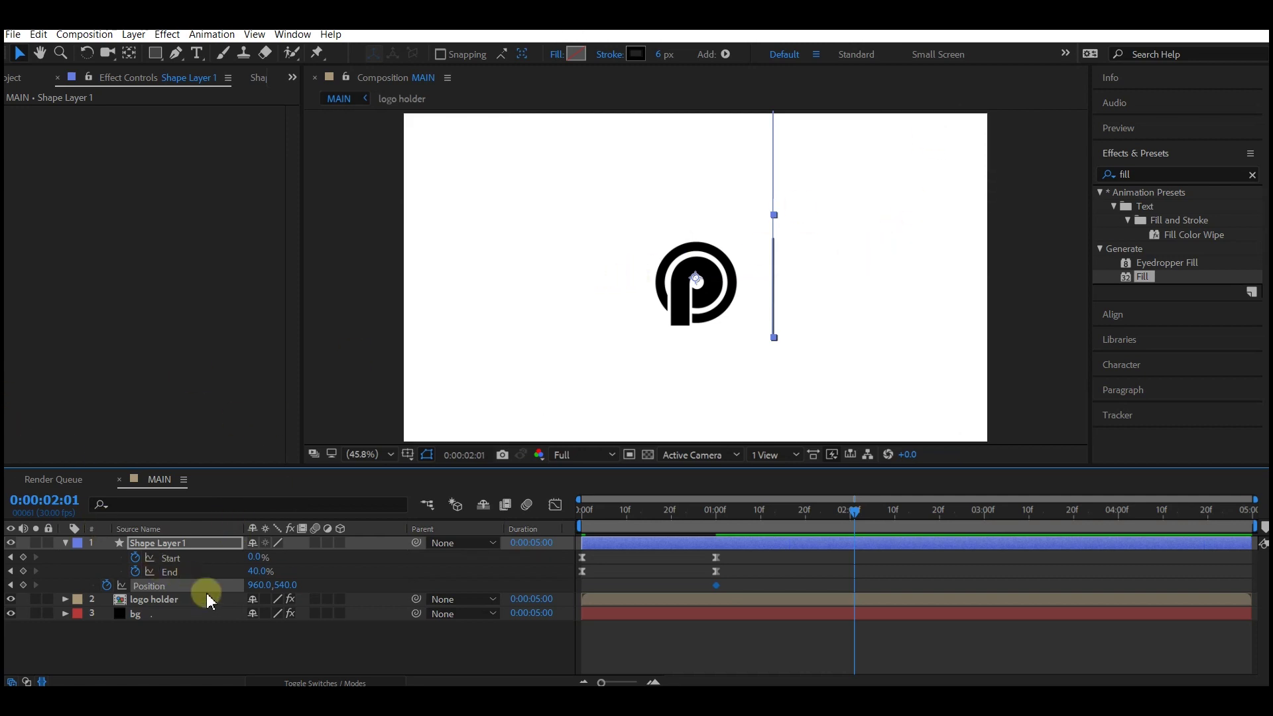
pyautogui.moveTo(255, 586); pyautogui.dragTo(36, 591)
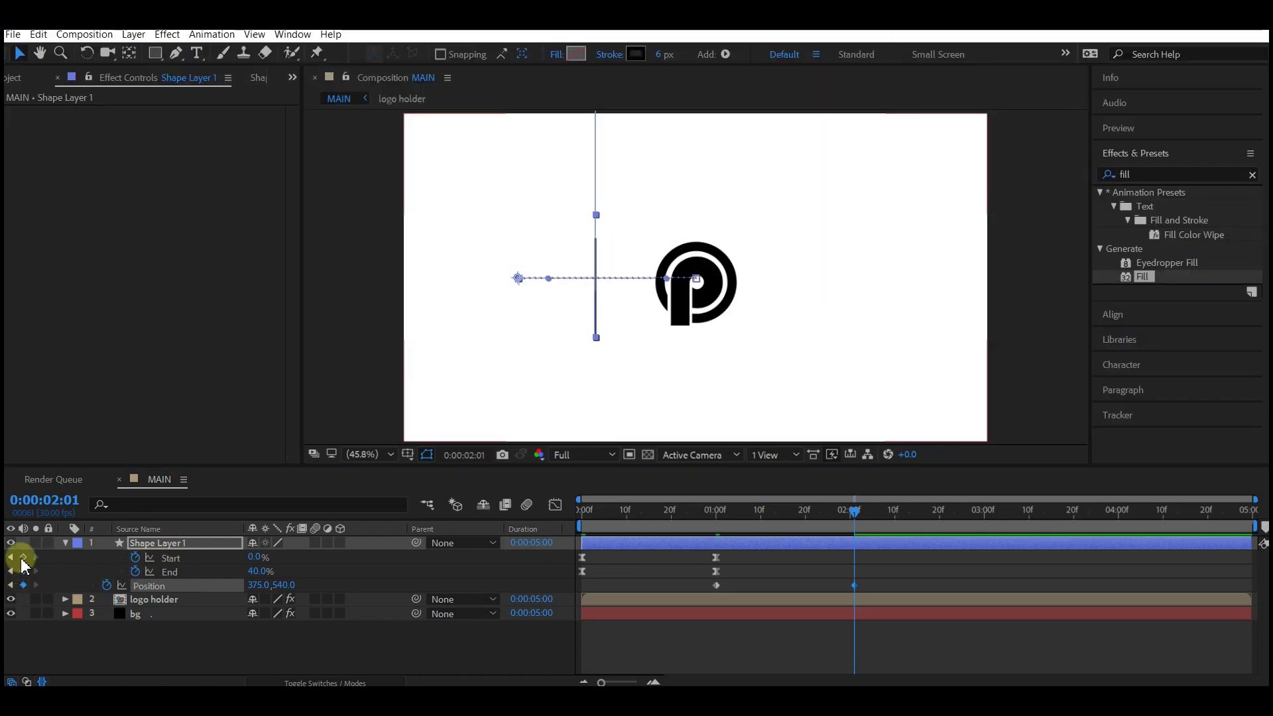
pyautogui.click(23, 557)
pyautogui.click(23, 571)
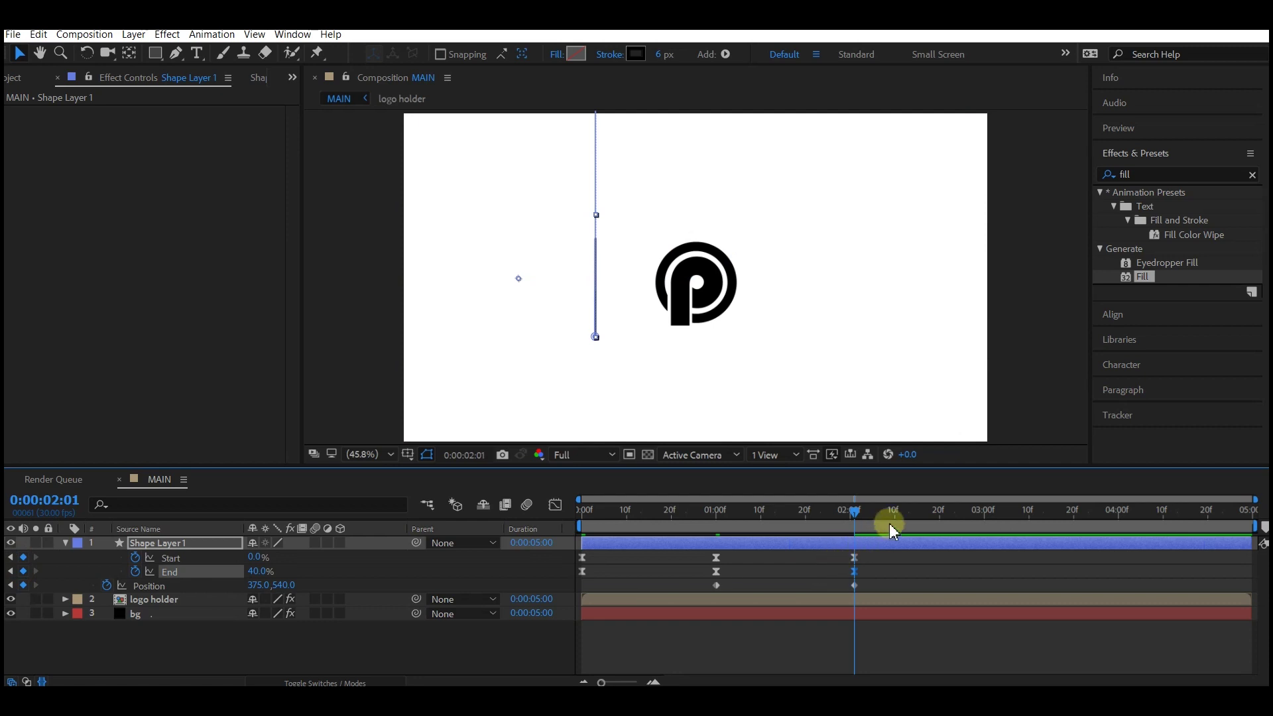
# Key Start and End to 24% at 3:01, then drag those last trim keyframes earlier.
pyautogui.click(989, 512)
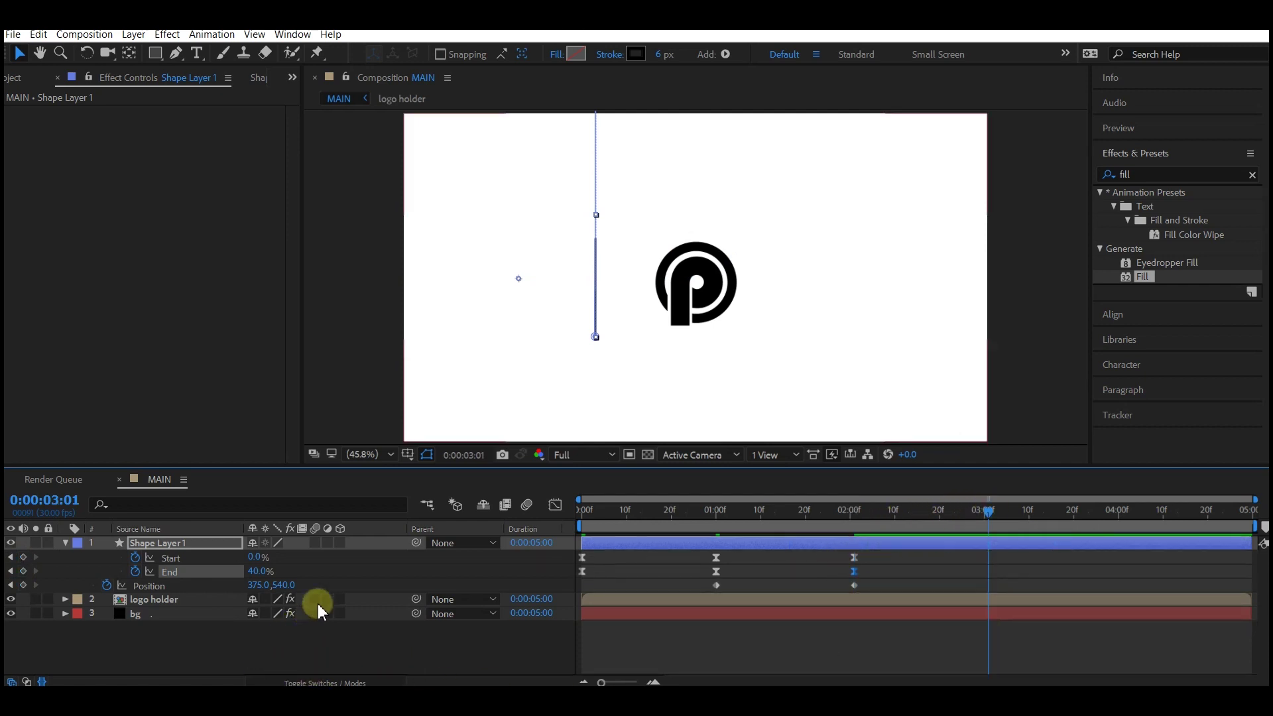
pyautogui.click(255, 557)
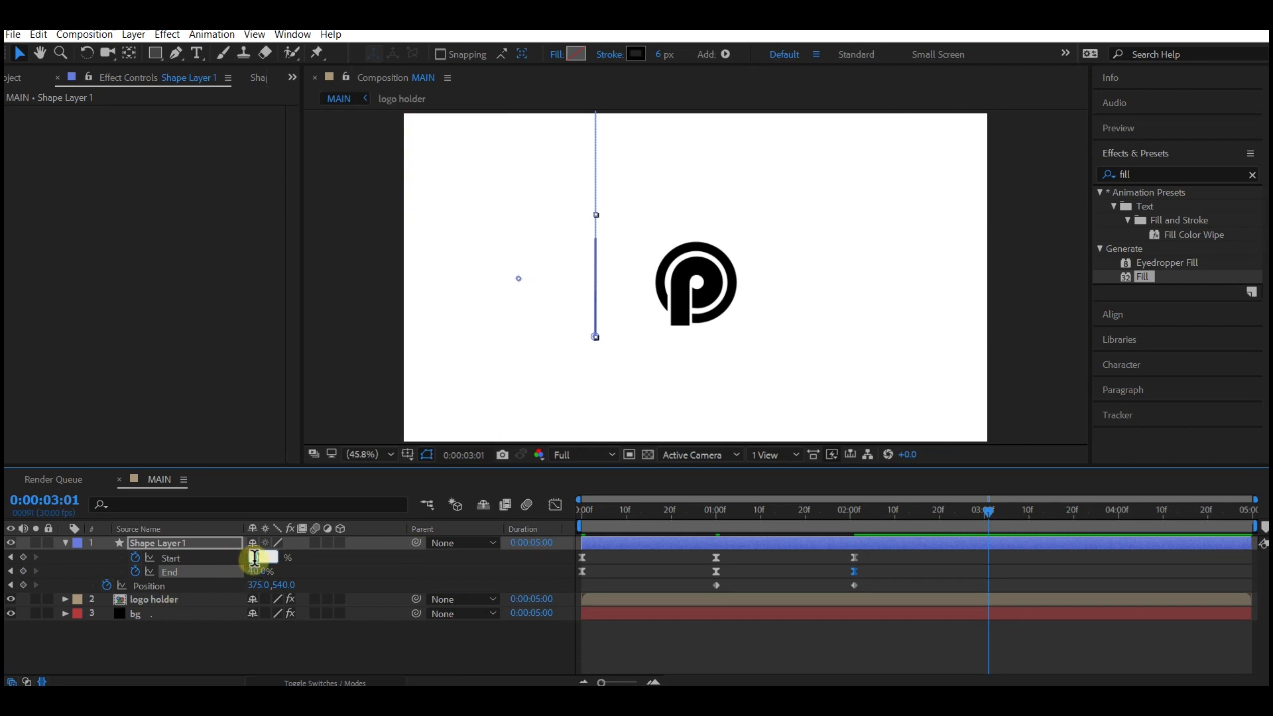
pyautogui.write('24')
pyautogui.press('Return')
pyautogui.moveTo(271, 571); pyautogui.dragTo(260, 580)
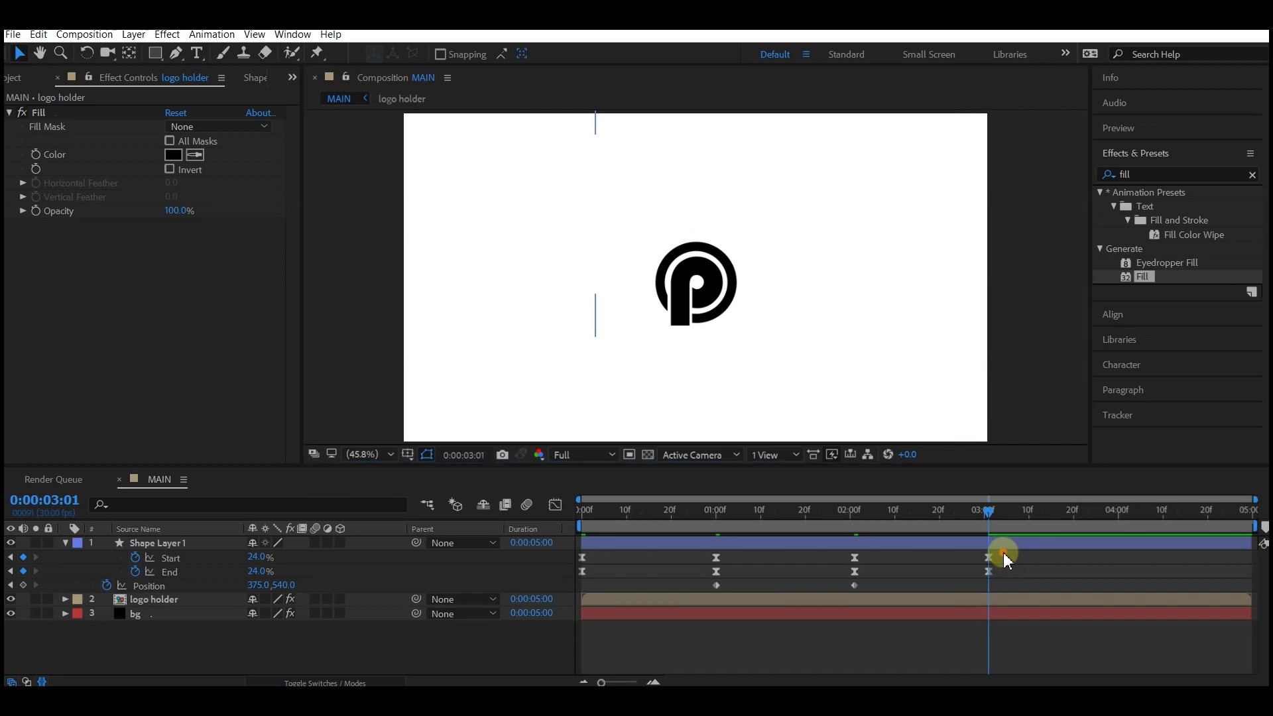
pyautogui.moveTo(1003, 551); pyautogui.dragTo(820, 563)
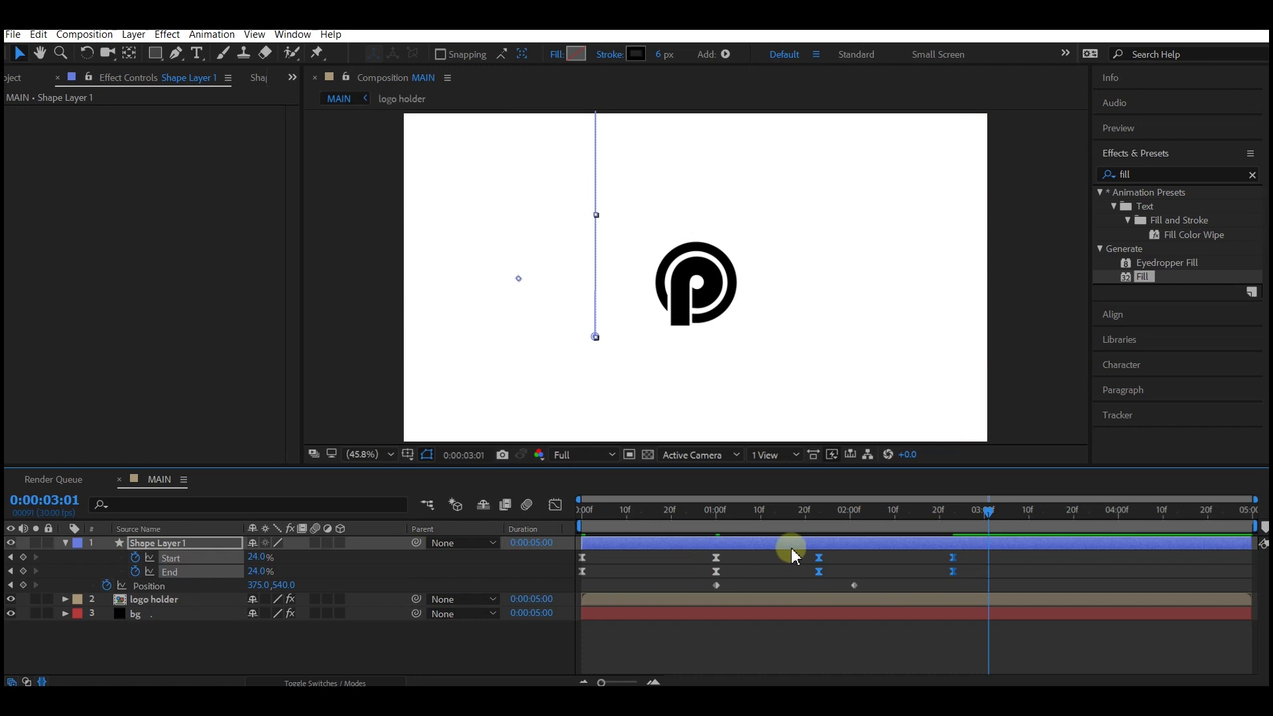
# At frame zero, set the Rectangle tool to solid fill with no stroke and draw a rectangle over the logo.
pyautogui.click(592, 521)
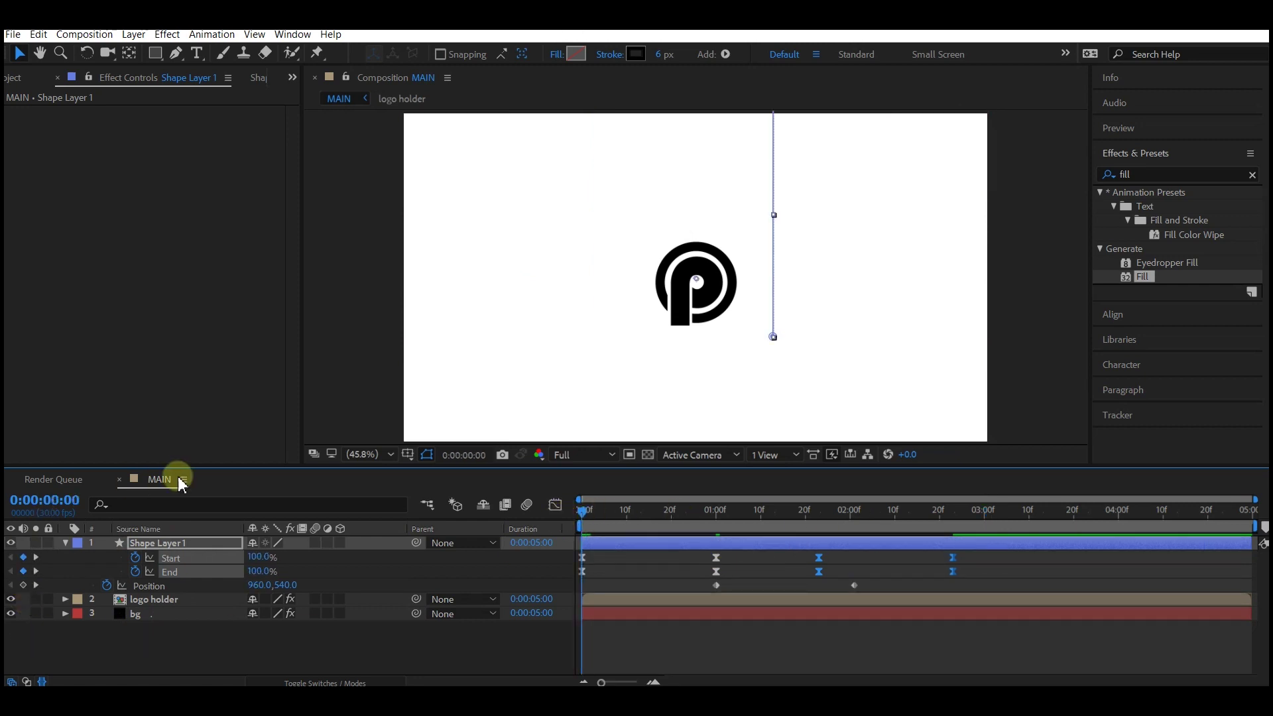
pyautogui.click(139, 642)
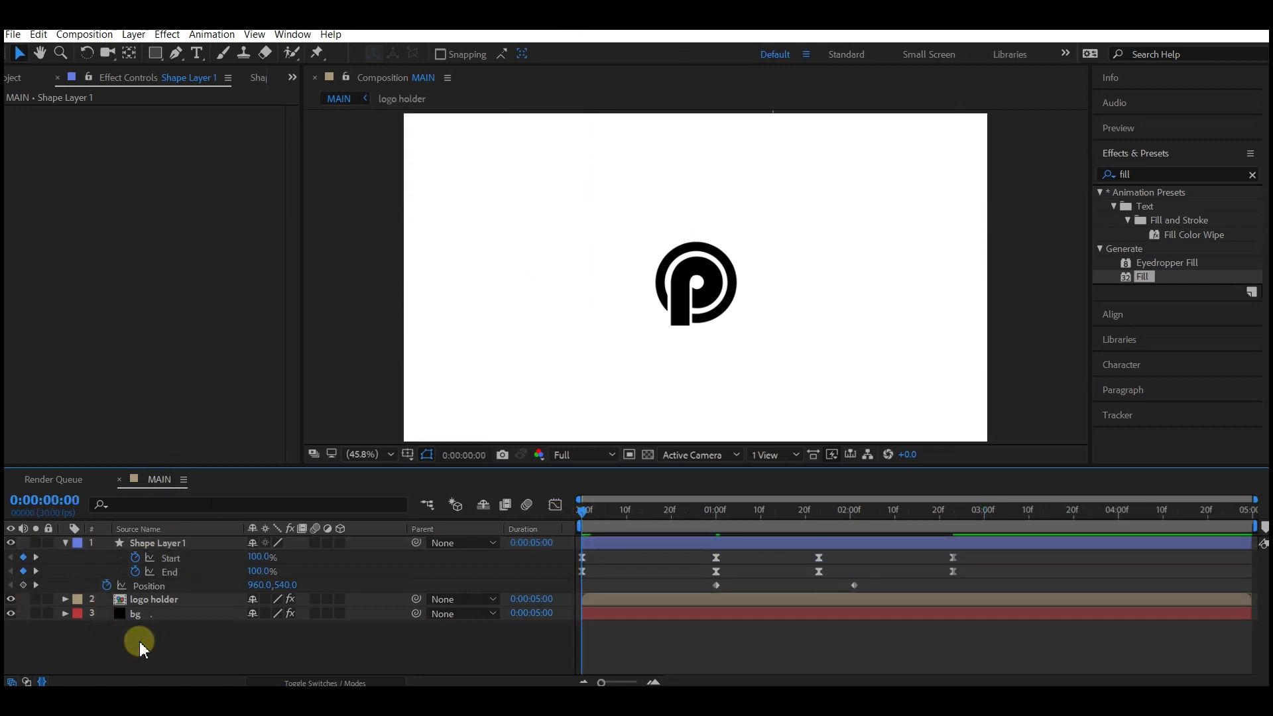
pyautogui.click(153, 57)
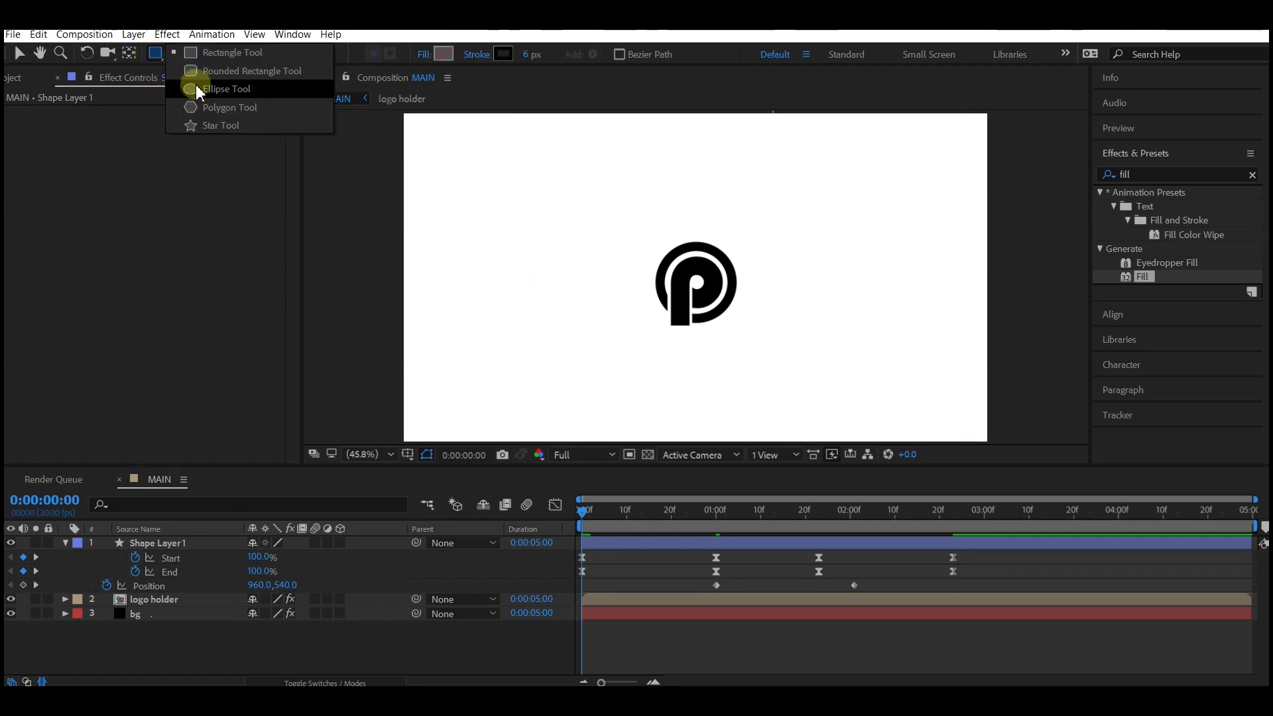
pyautogui.click(219, 52)
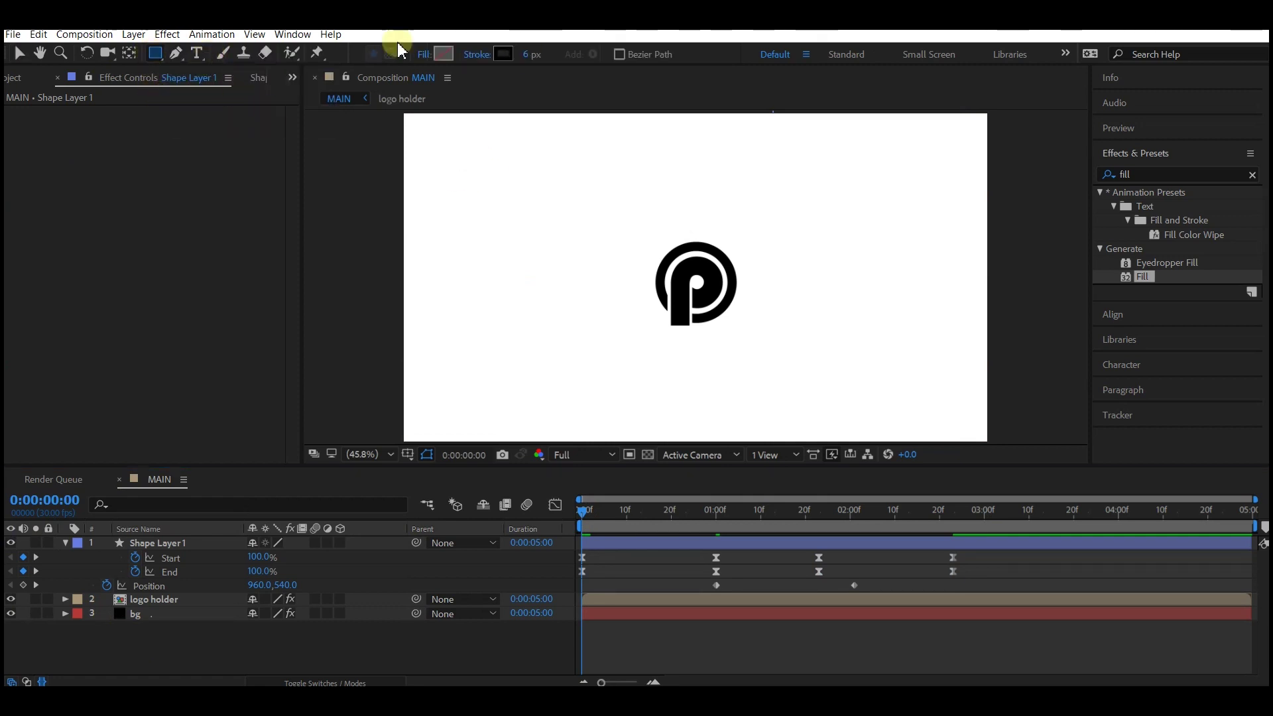
pyautogui.click(421, 53)
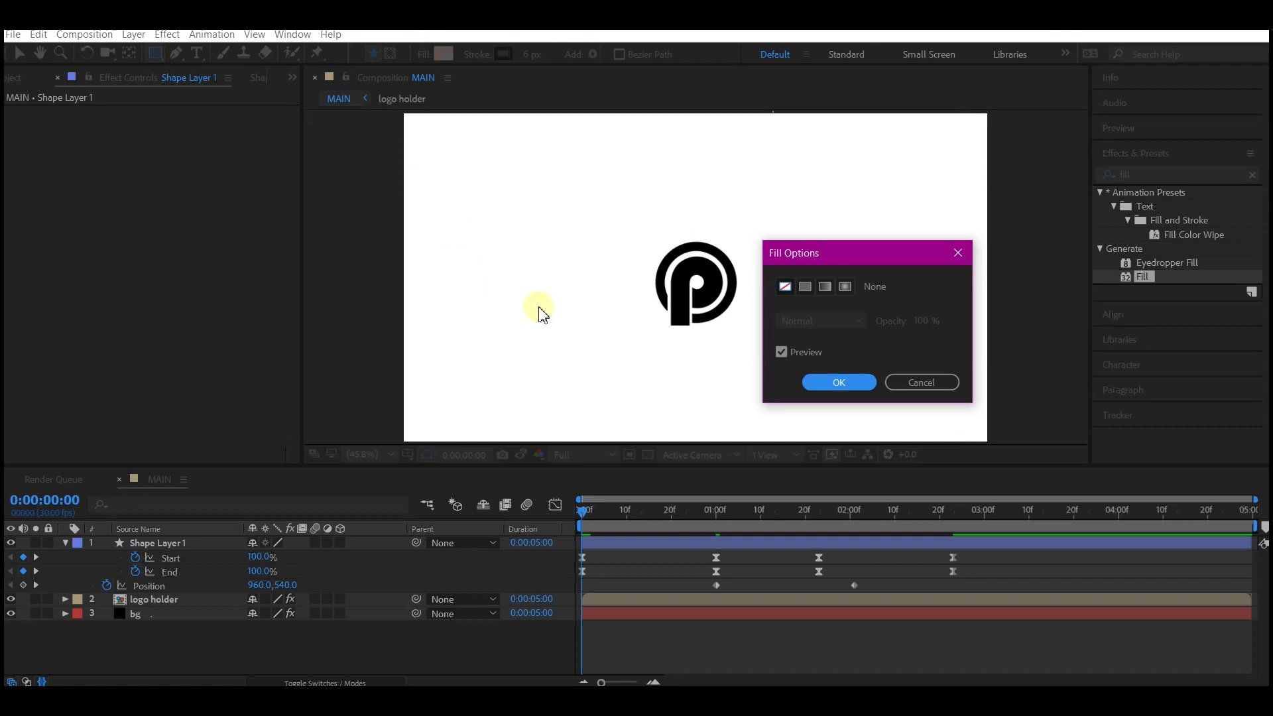
pyautogui.click(806, 287)
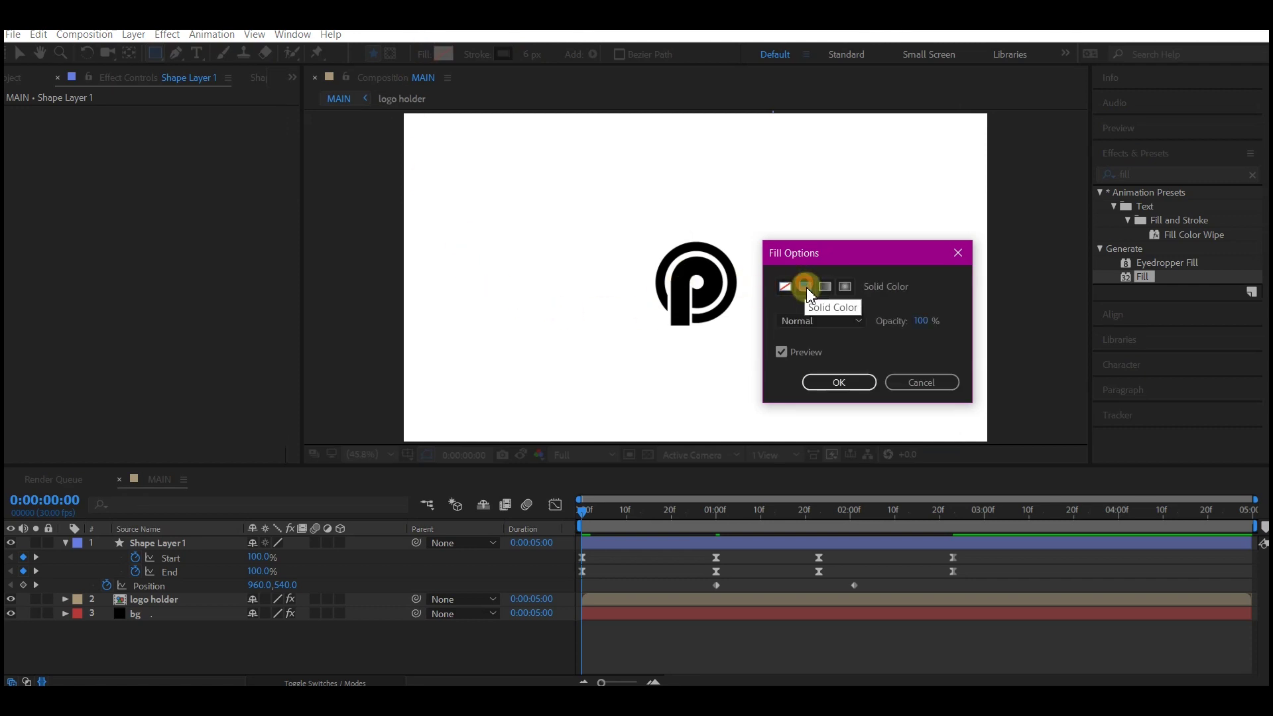
pyautogui.click(839, 383)
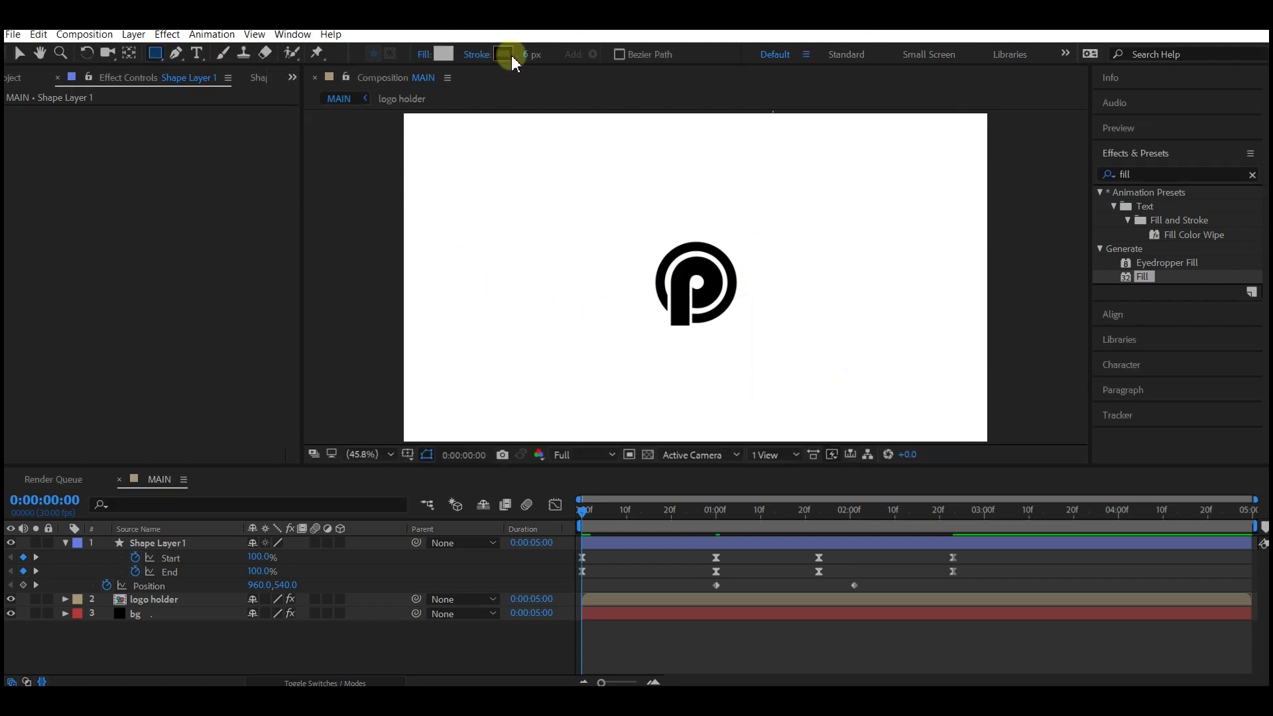
pyautogui.click(476, 54)
pyautogui.click(787, 287)
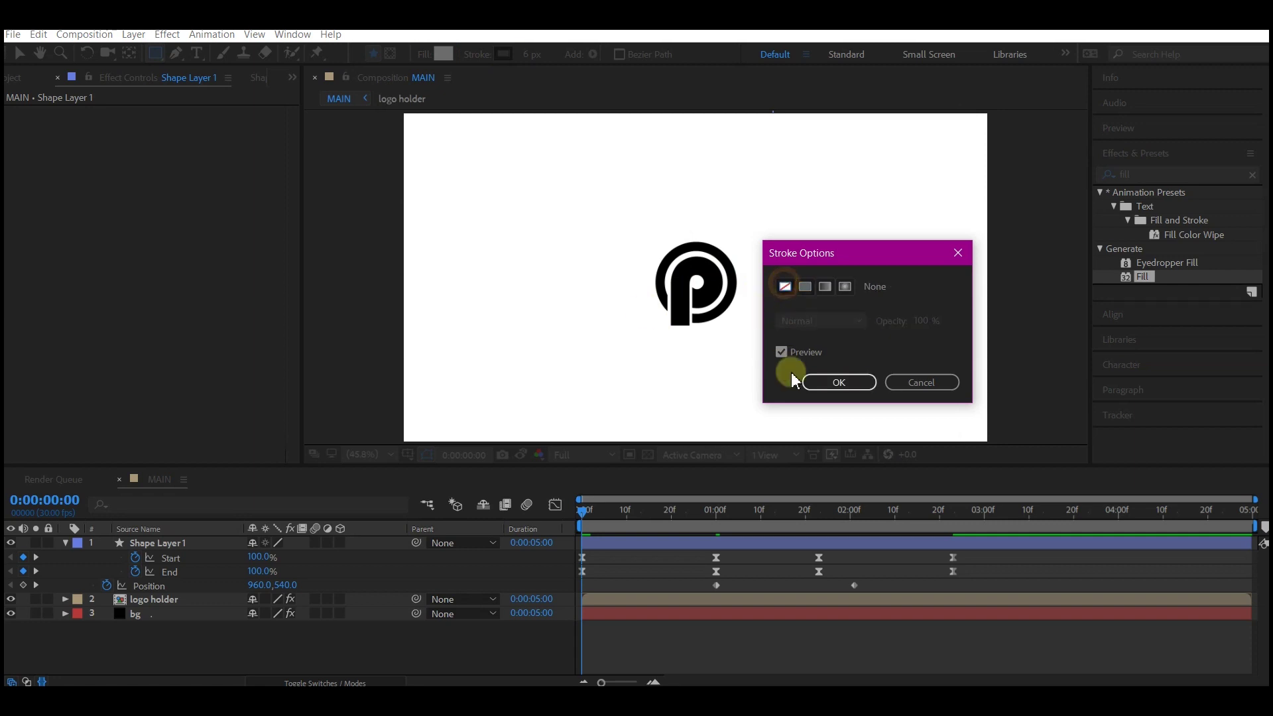
pyautogui.click(832, 384)
pyautogui.moveTo(592, 181)
pyautogui.mouseDown()
pyautogui.moveTo(619, 180)
pyautogui.moveTo(776, 376)
pyautogui.moveTo(815, 402)
pyautogui.mouseUp()
# Scrub the rectangle's Position X to move it right, rename it 'logo mask', and parent it to Shape Layer 1.
pyautogui.press('v')
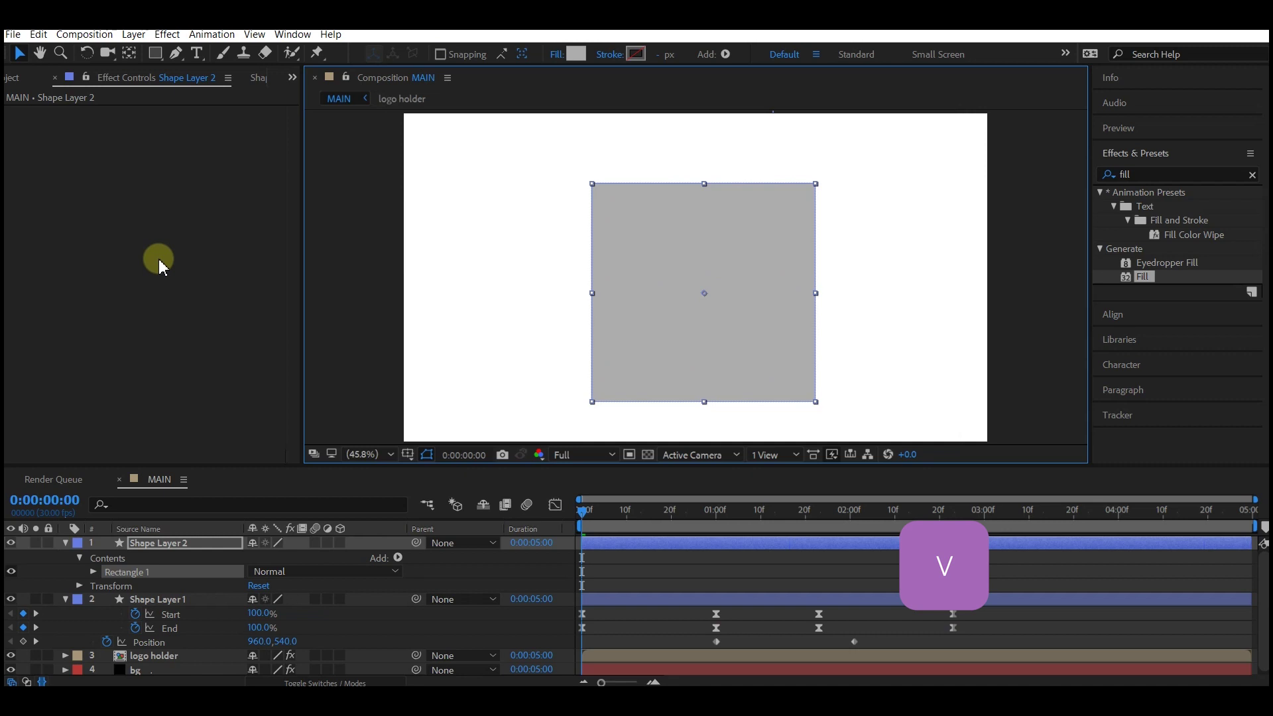
pyautogui.click(149, 542)
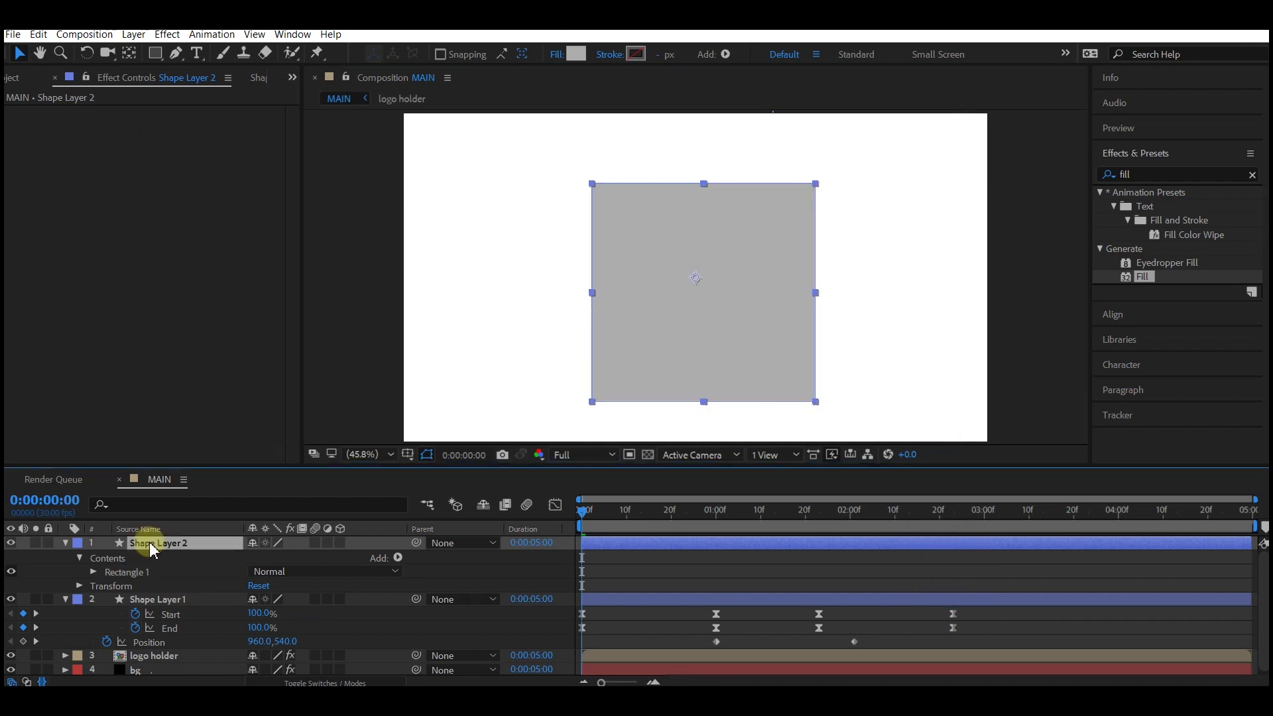
pyautogui.press('p')
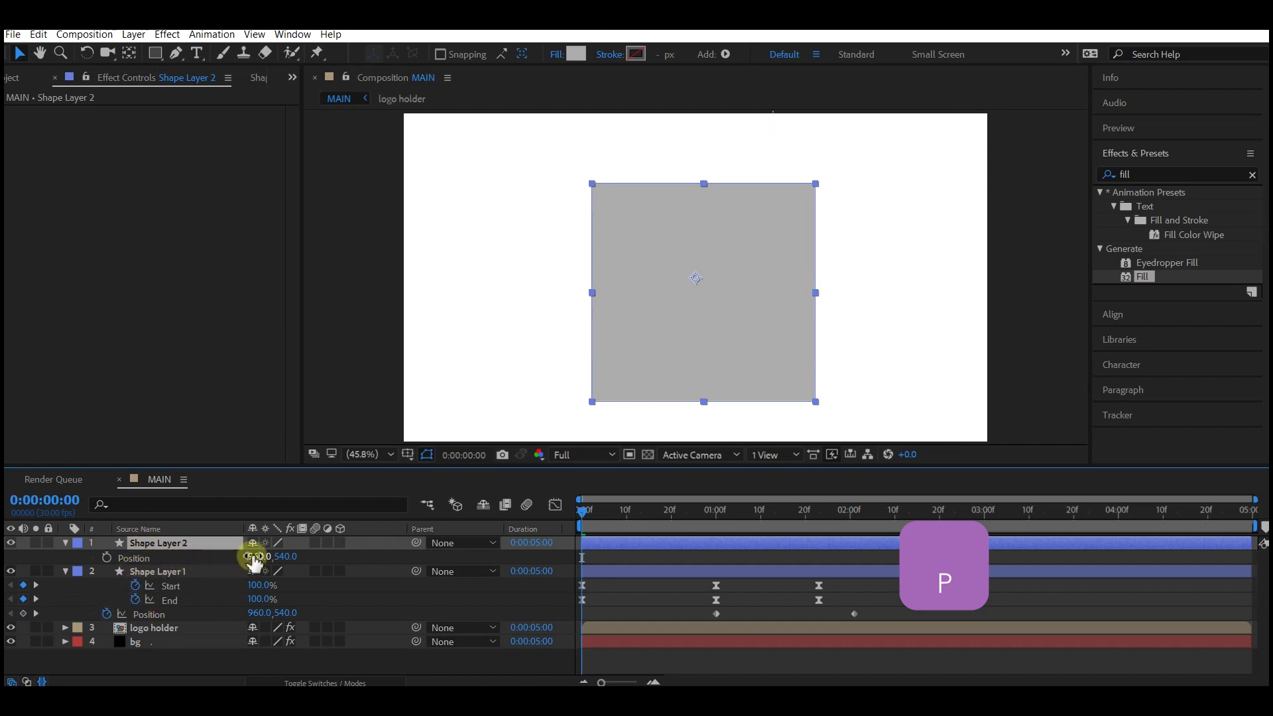
pyautogui.moveTo(252, 556); pyautogui.dragTo(93, 568)
pyautogui.press('Return')
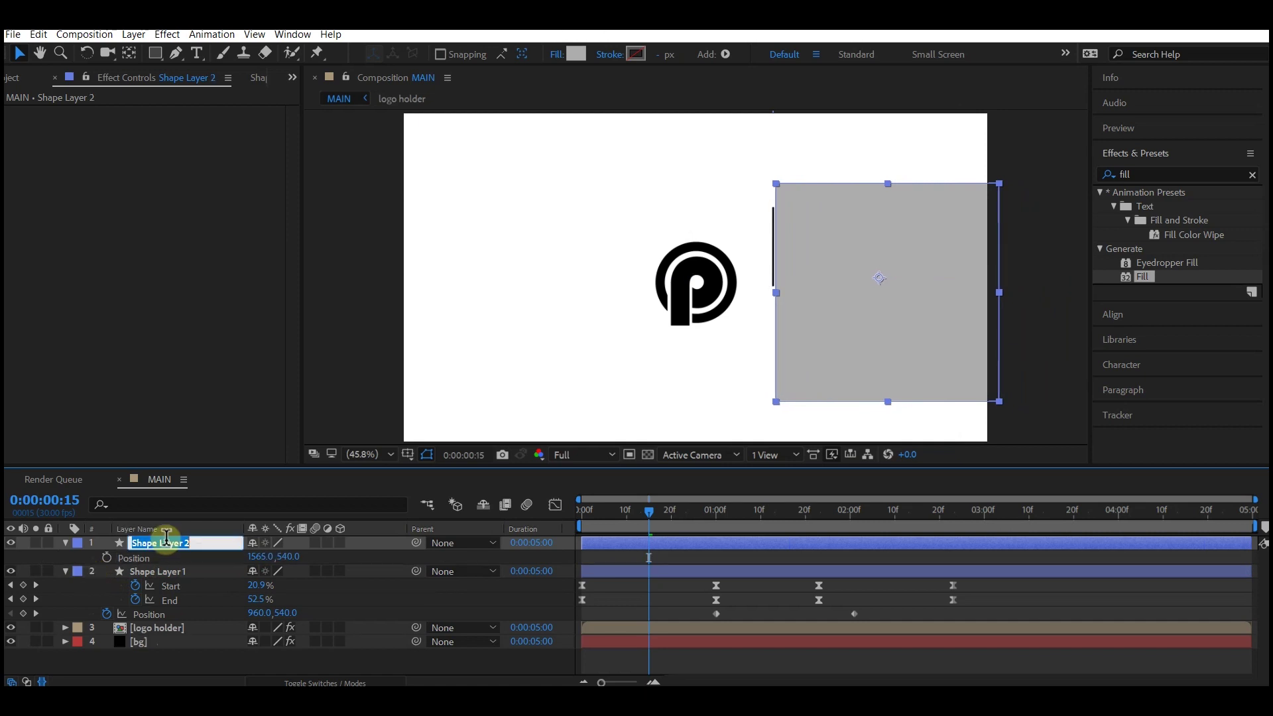
pyautogui.write('logo mask')
pyautogui.press('Return')
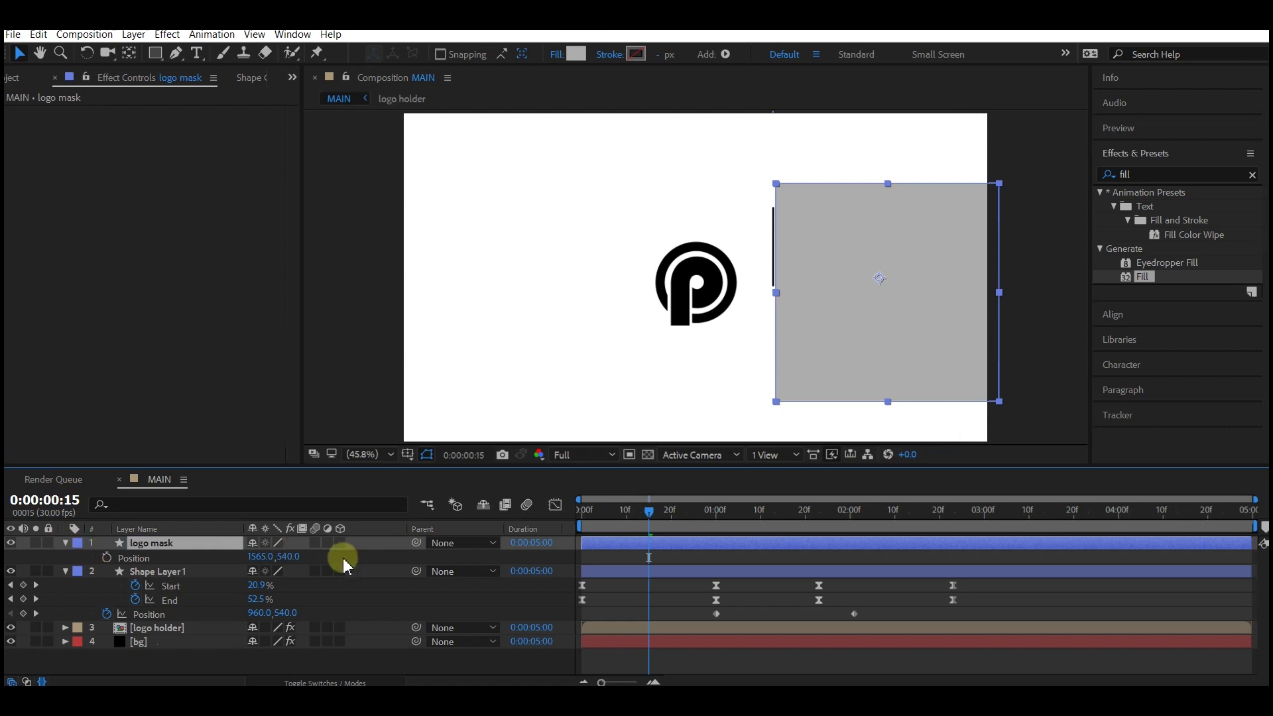
pyautogui.moveTo(415, 542); pyautogui.dragTo(159, 587)
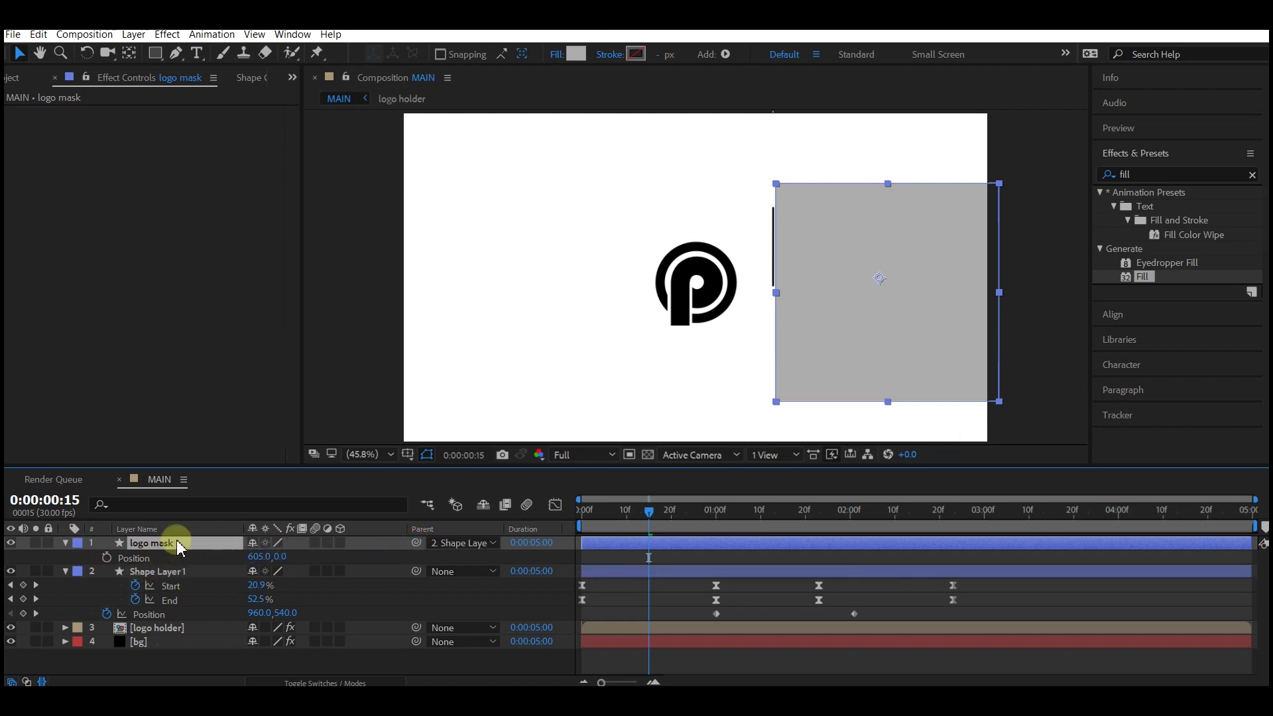
# Move logo mask directly above logo holder and set logo holder's TrkMat to Alpha Matte.
pyautogui.moveTo(177, 545); pyautogui.dragTo(165, 611)
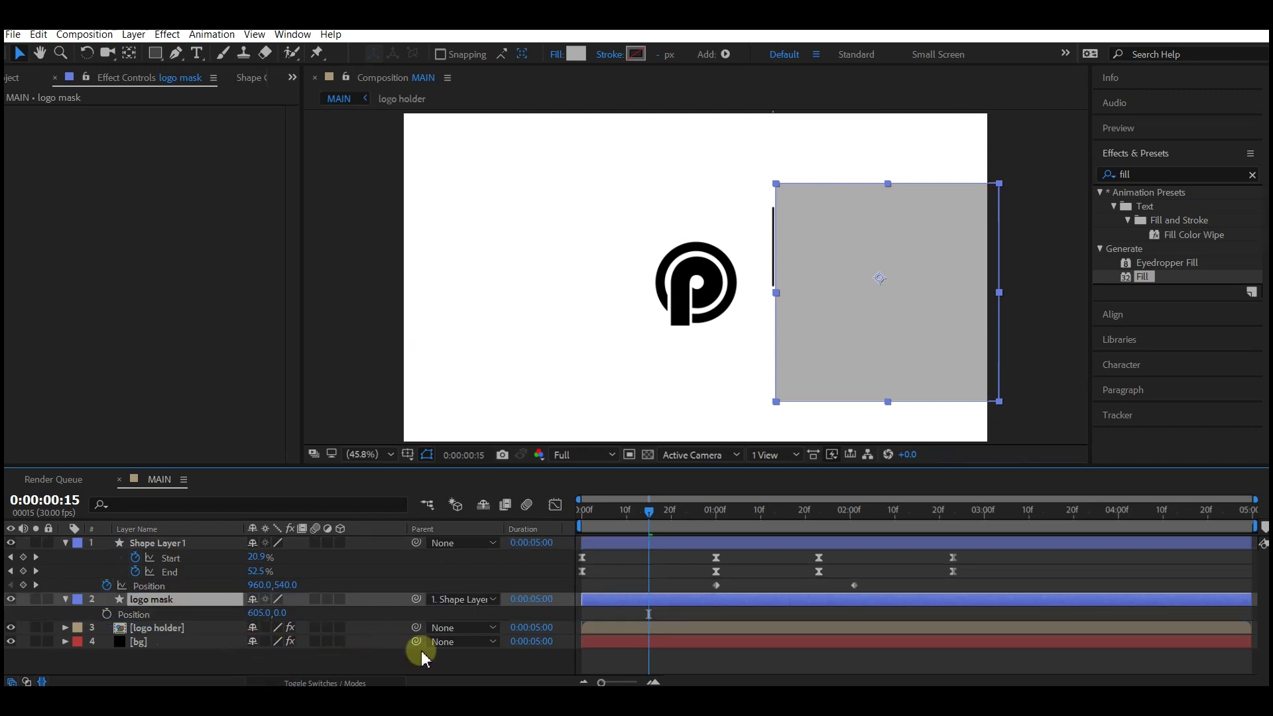
pyautogui.click(282, 628)
pyautogui.click(292, 681)
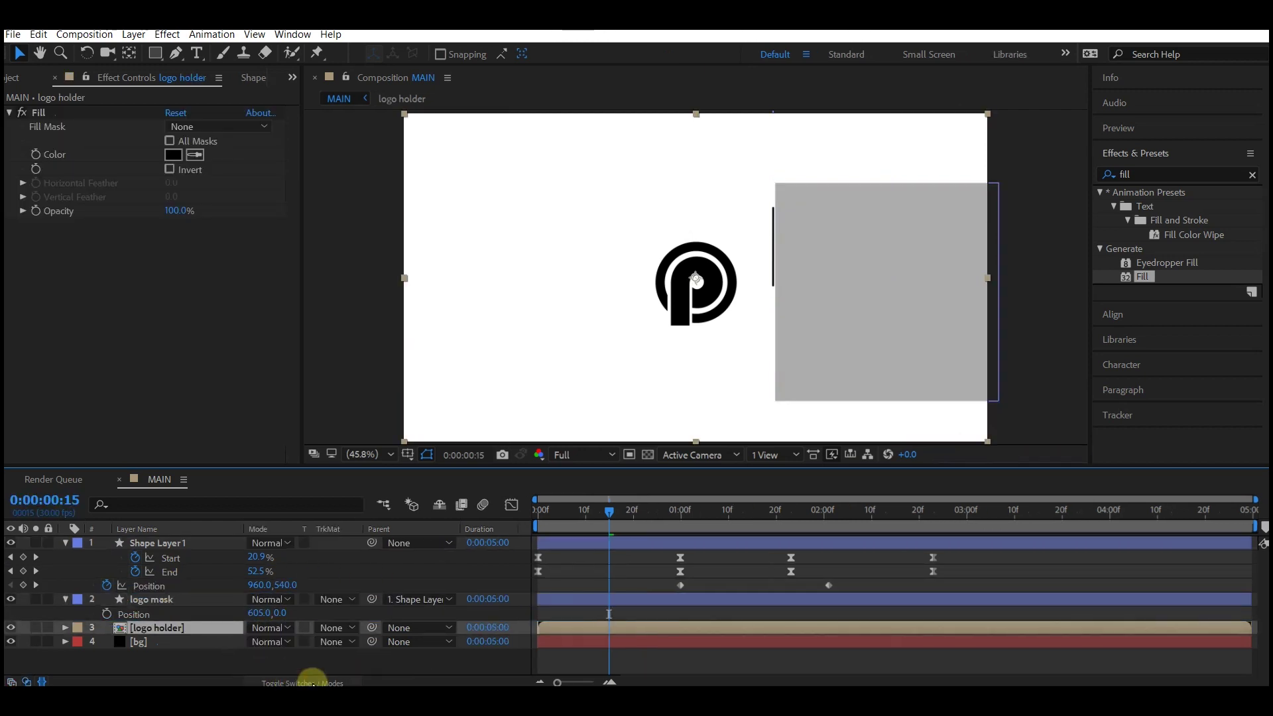
pyautogui.click(334, 629)
pyautogui.click(358, 564)
pyautogui.click(766, 575)
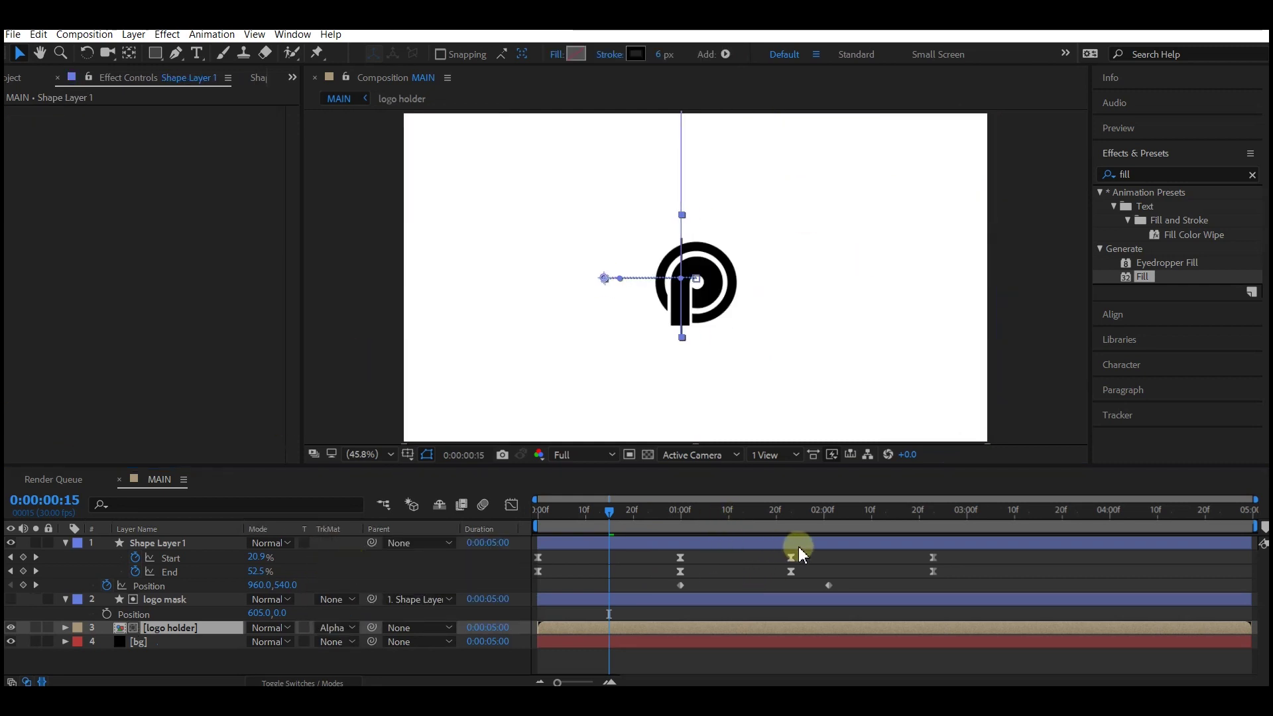
pyautogui.click(825, 511)
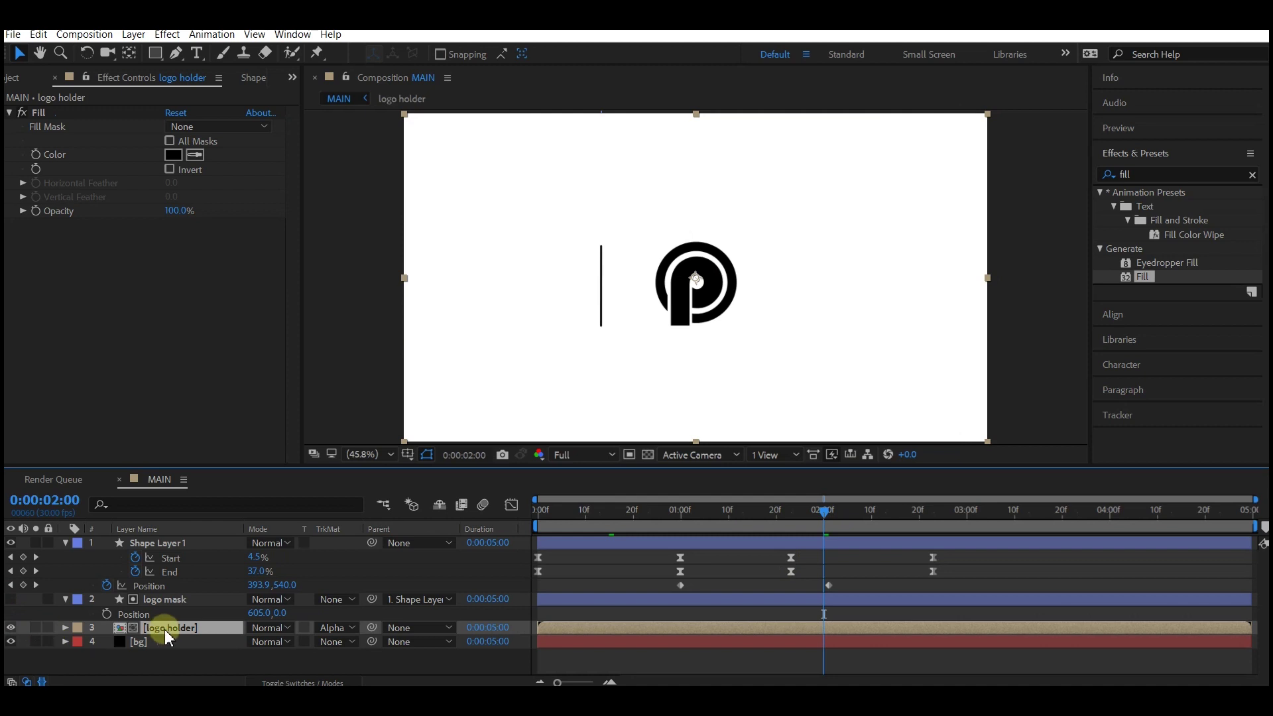
# Keyframe logo holder's Position and Scale at 2:00, then set Scale to 40 at 1:00.
pyautogui.press('p')
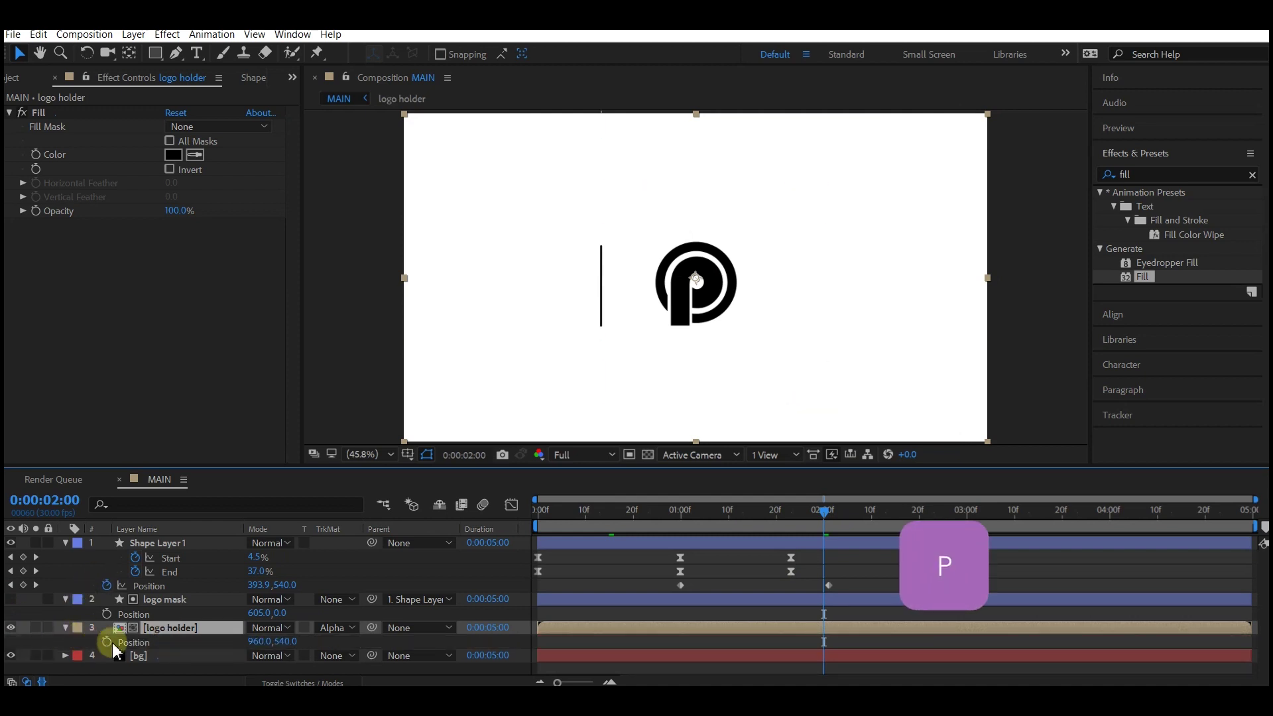
pyautogui.click(107, 642)
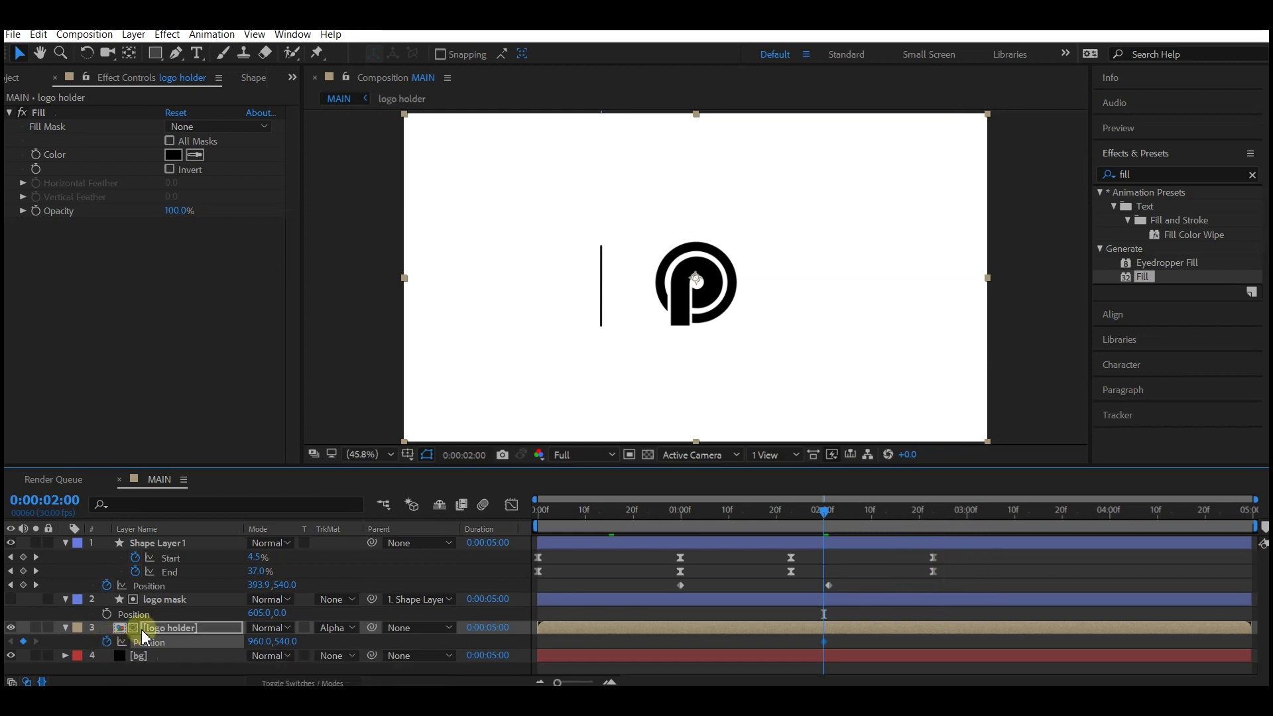
pyautogui.hotkey('alt', 'shift', 's')
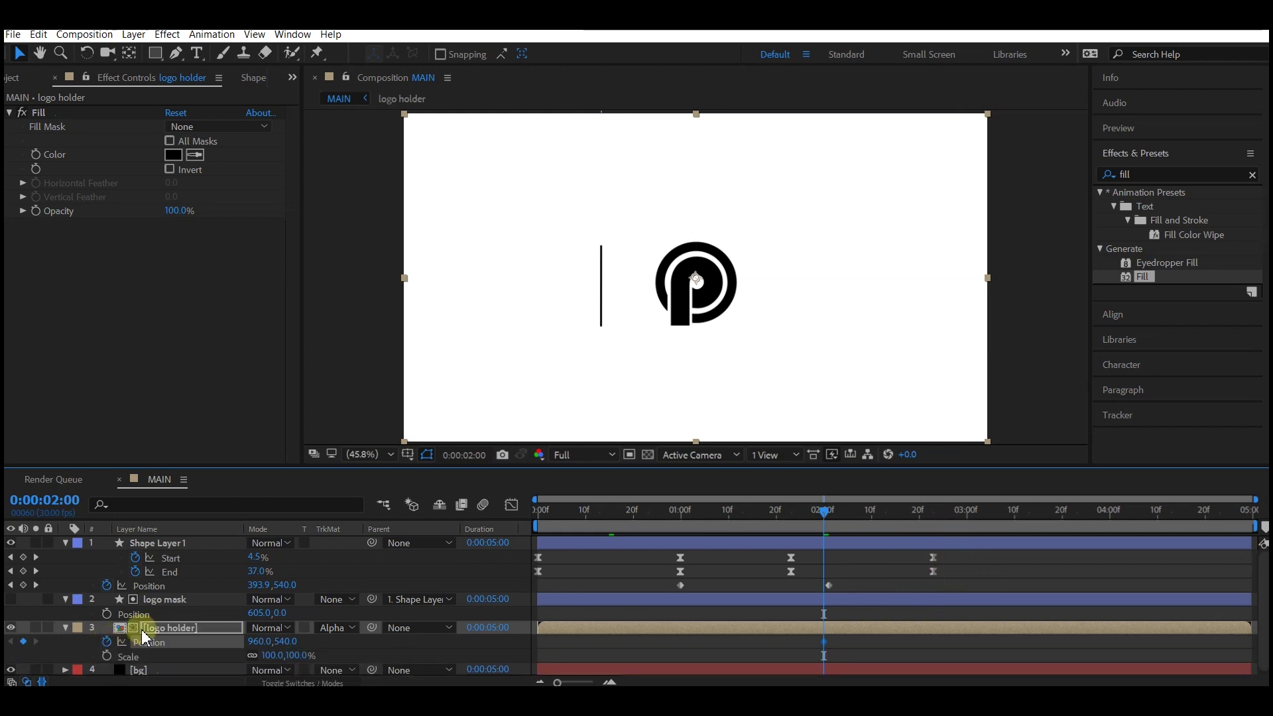
pyautogui.press('Home')
pyautogui.press('space')
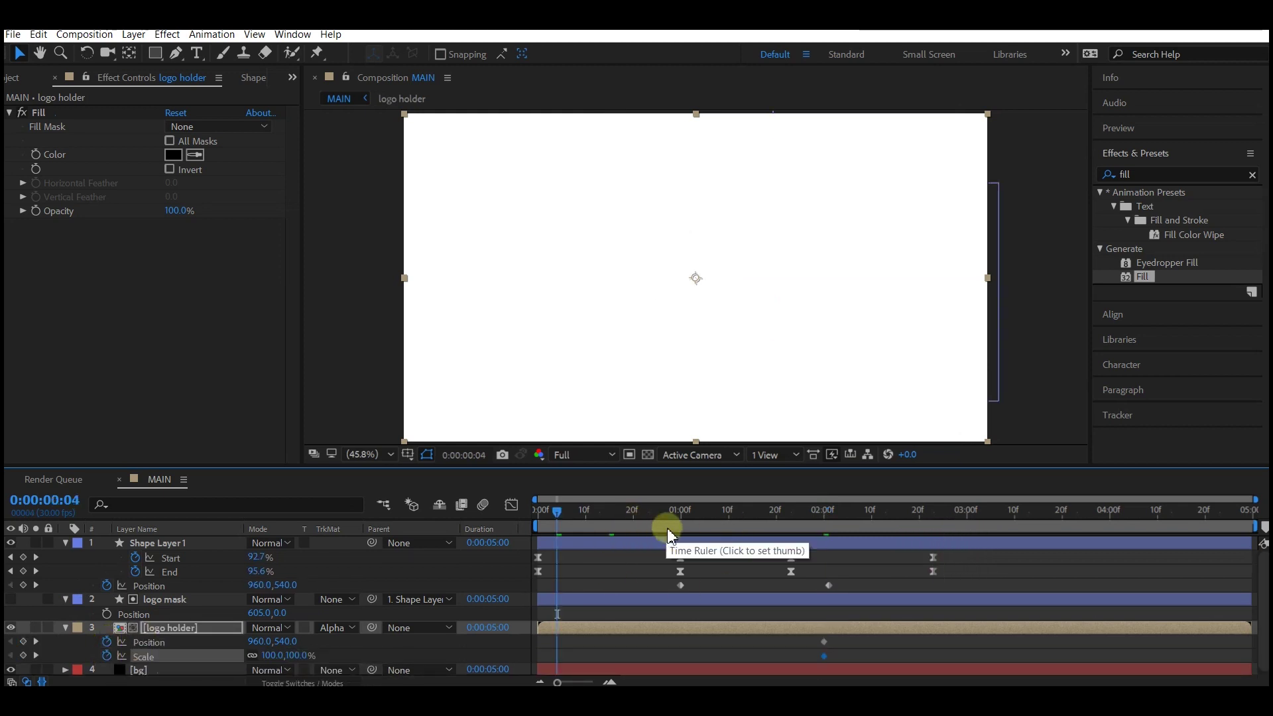
pyautogui.click(679, 516)
pyautogui.moveTo(268, 656); pyautogui.dragTo(274, 660)
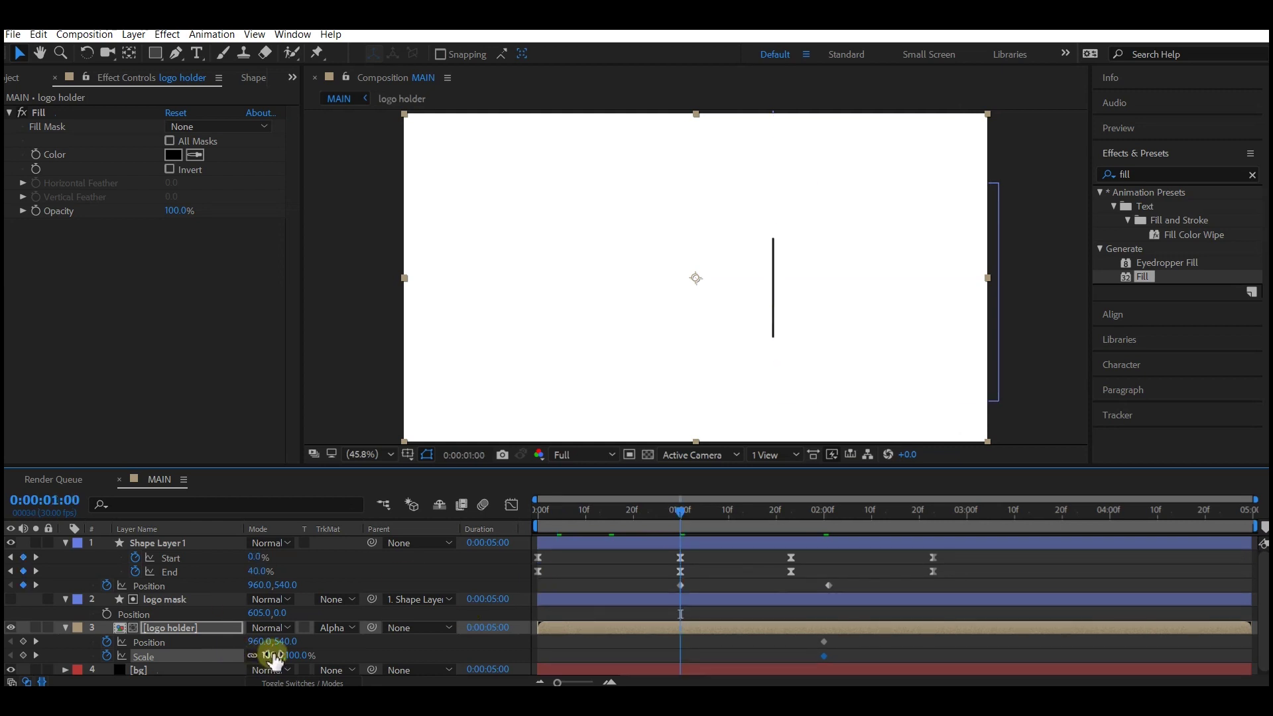
pyautogui.click(276, 656)
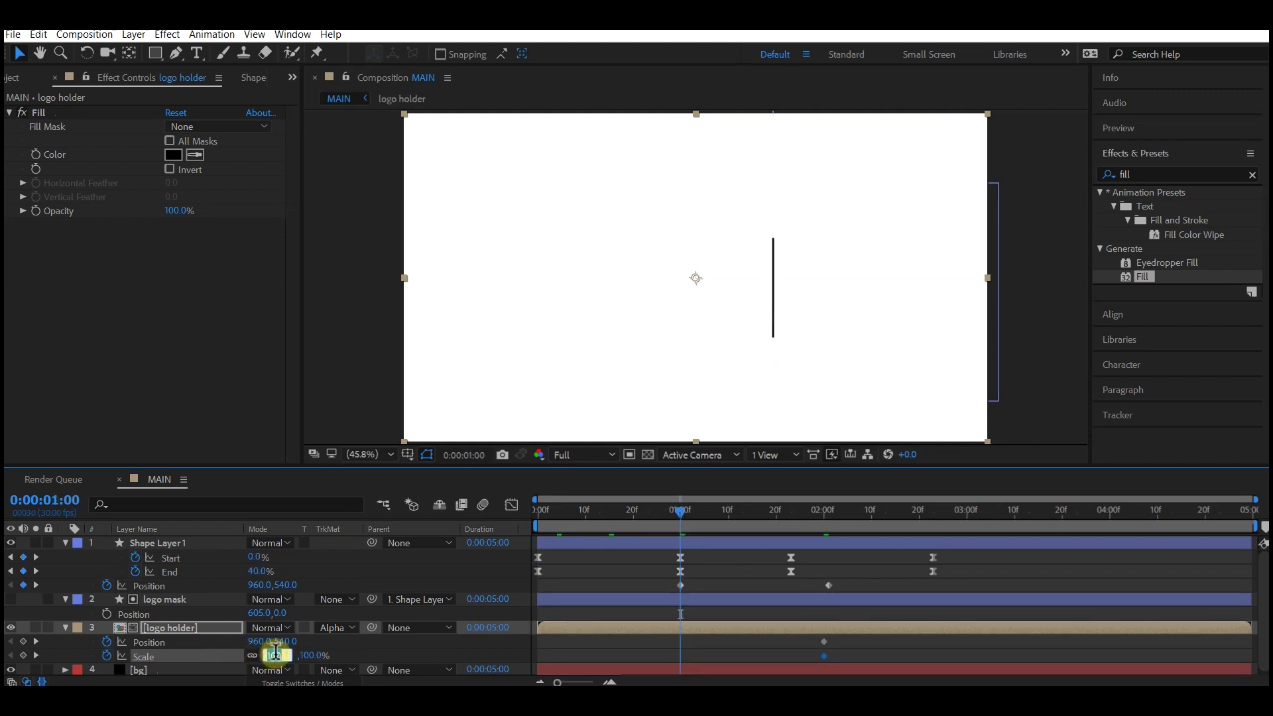
pyautogui.write('40')
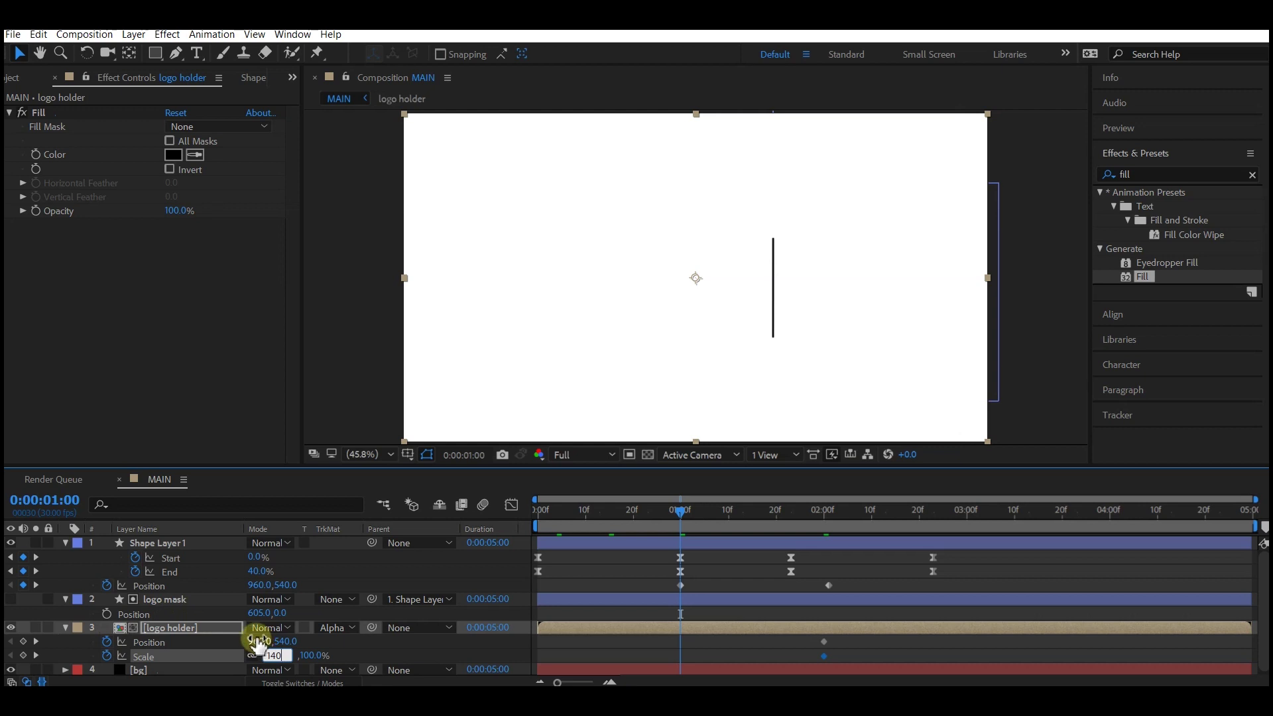
# Move logo holder left at 1:00 and Easy Ease the keyframes, increasing the ease-in influence in the speed graph.
pyautogui.moveTo(259, 642); pyautogui.dragTo(95, 642)
pyautogui.moveTo(837, 644); pyautogui.dragTo(659, 660)
pyautogui.rightClick(825, 642)
pyautogui.moveTo(874, 637)
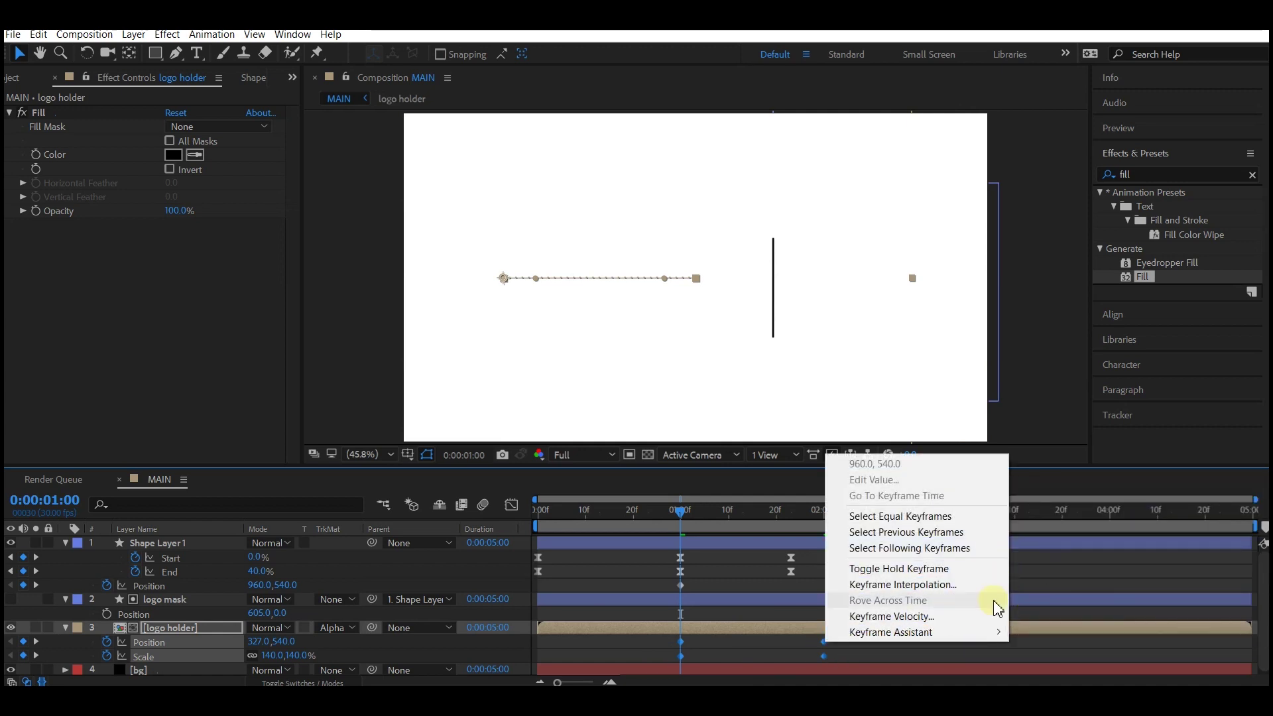
pyautogui.click(1053, 537)
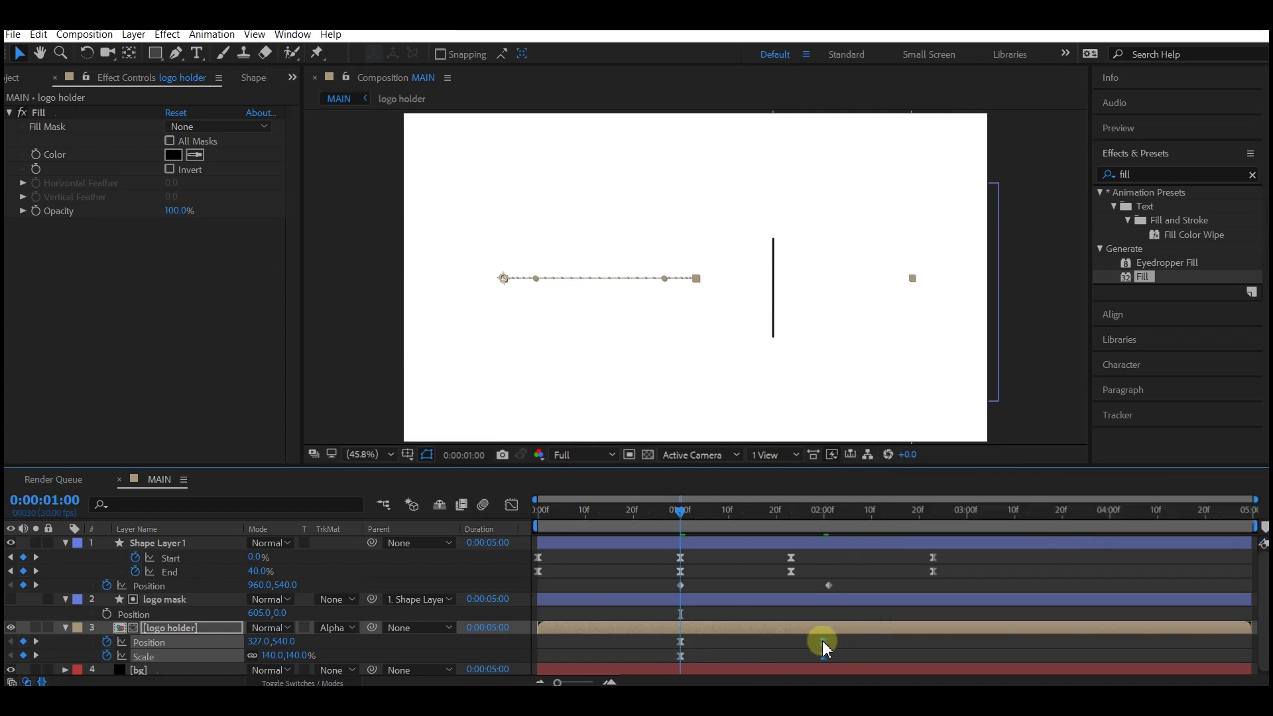
pyautogui.click(514, 509)
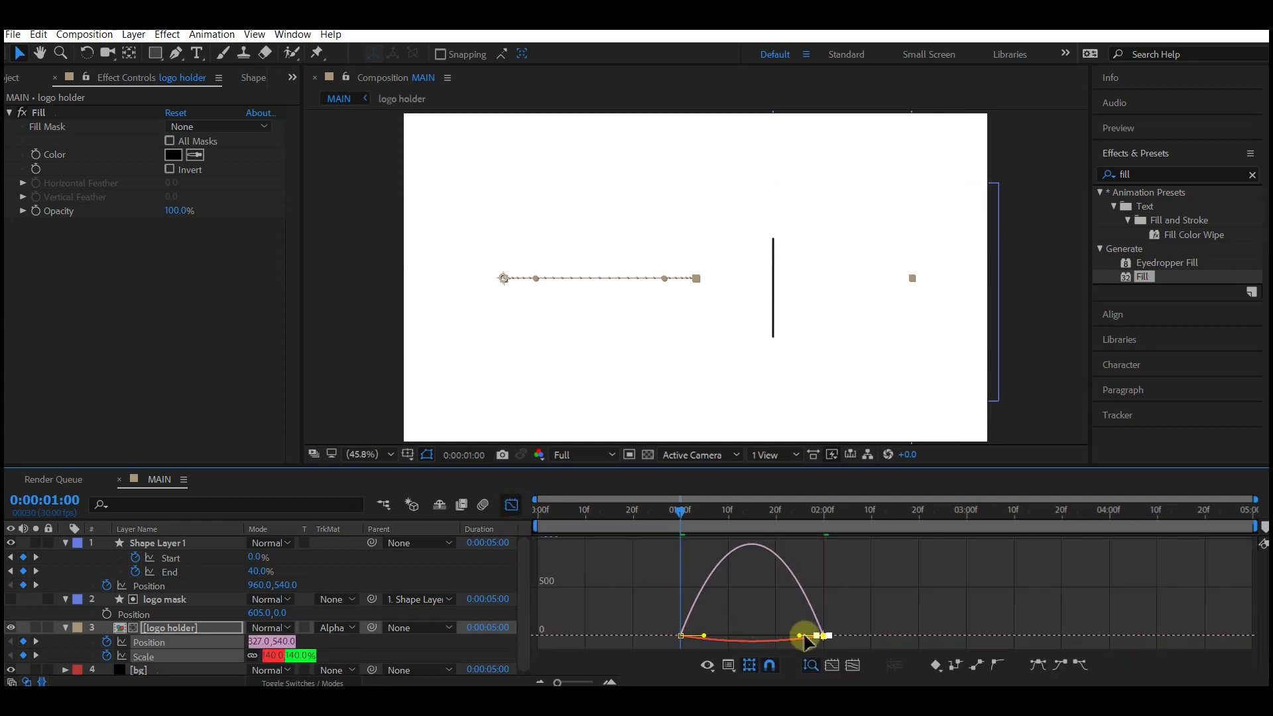
pyautogui.moveTo(806, 640); pyautogui.dragTo(758, 646)
pyautogui.click(512, 506)
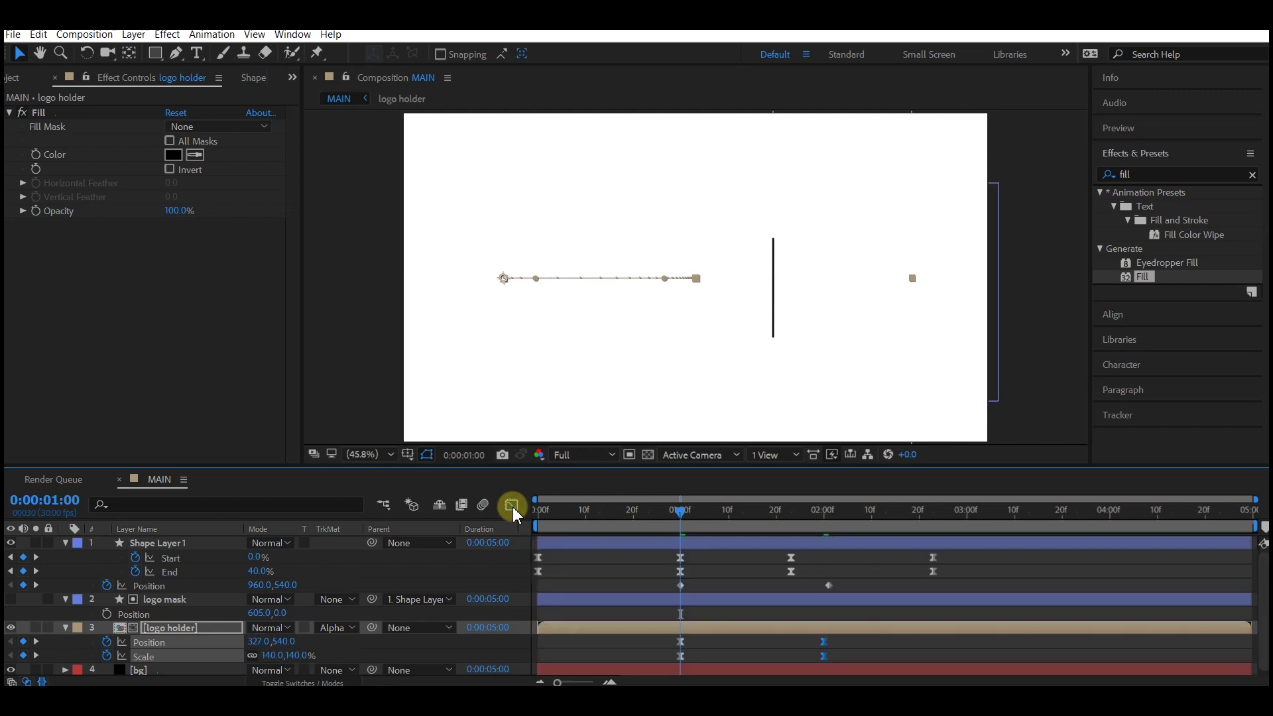
# Shift the 140% Scale keyframe later, keyframe Scale at 3:00, and set it to 0% at 3:11.
pyautogui.click(630, 562)
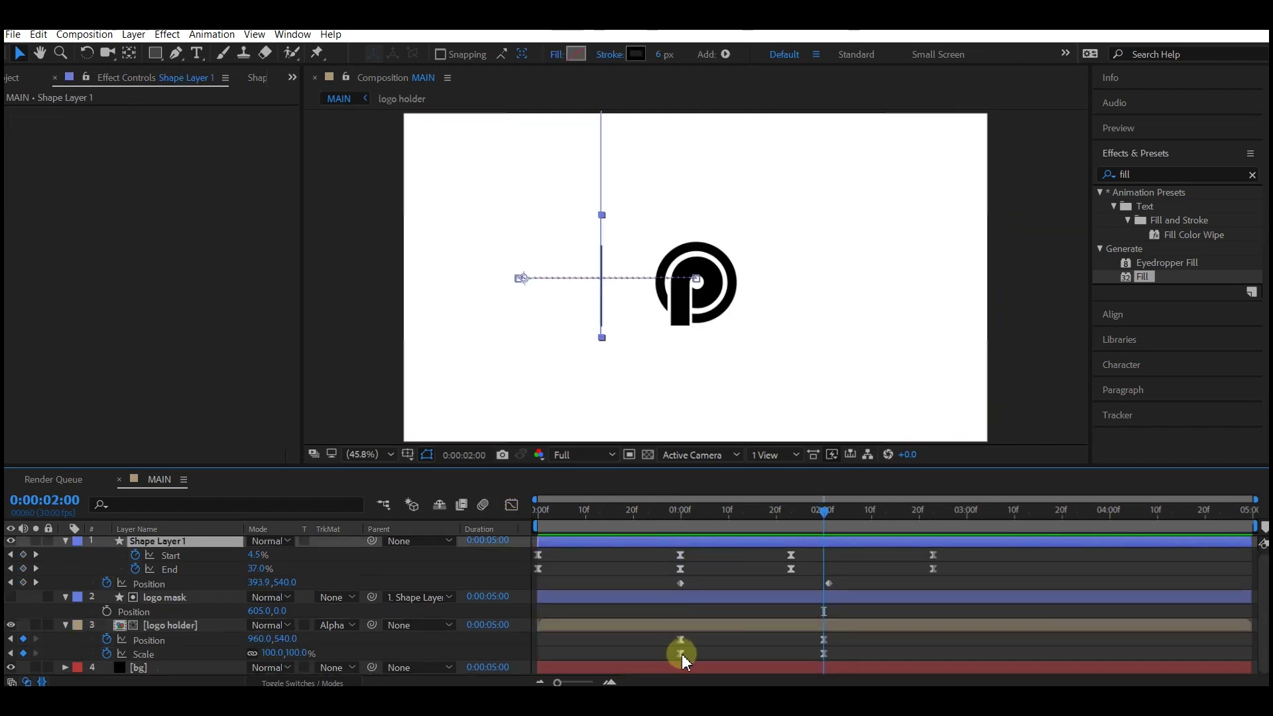
pyautogui.moveTo(681, 653)
pyautogui.moveTo(681, 654); pyautogui.dragTo(757, 659)
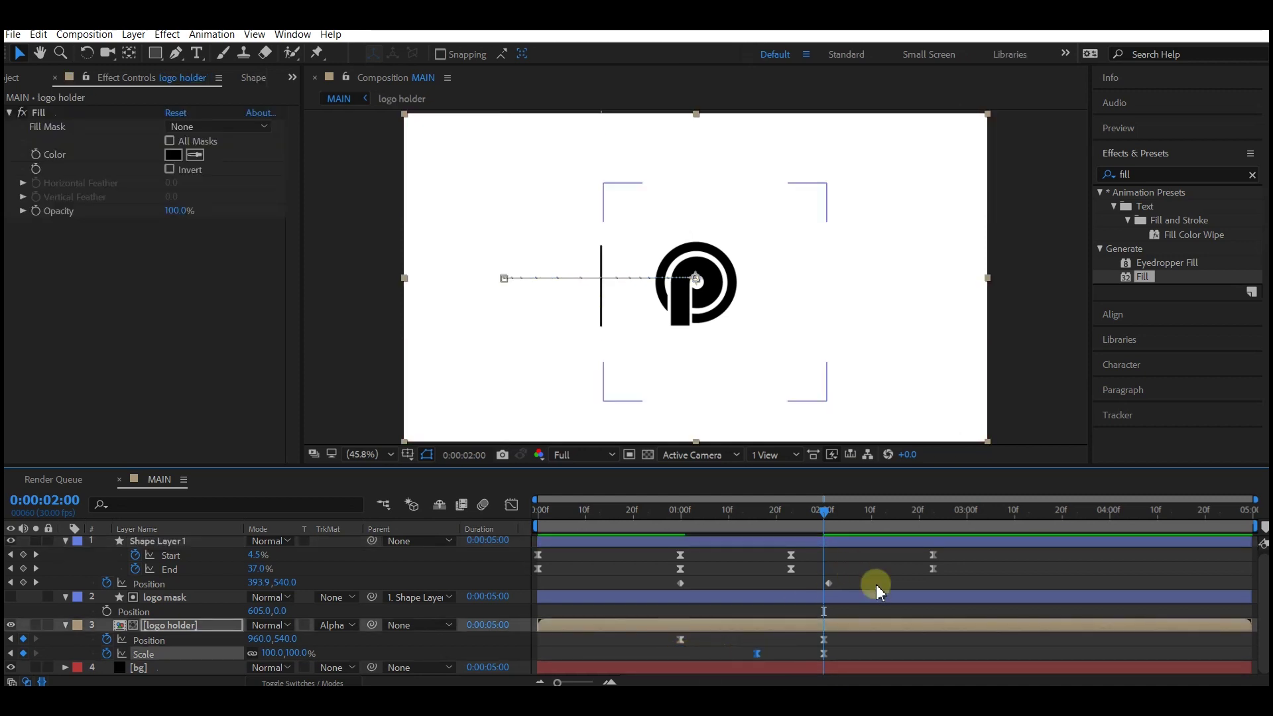
pyautogui.click(967, 515)
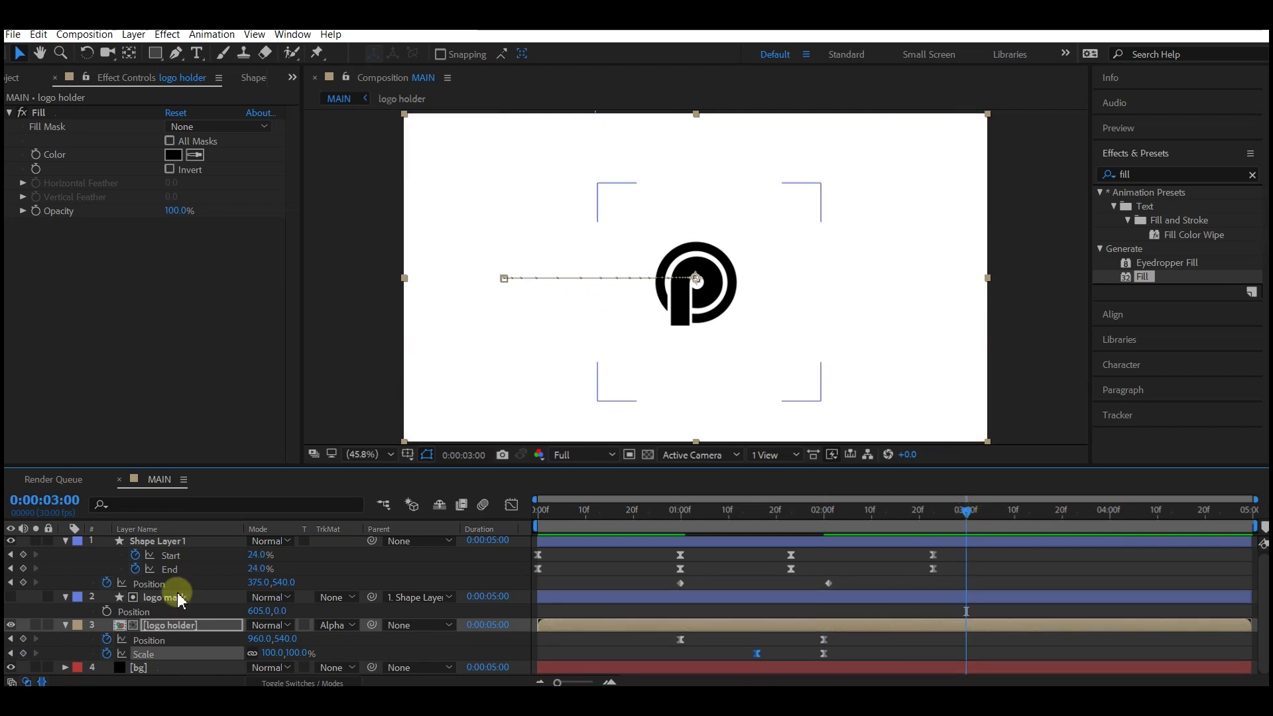
pyautogui.click(24, 654)
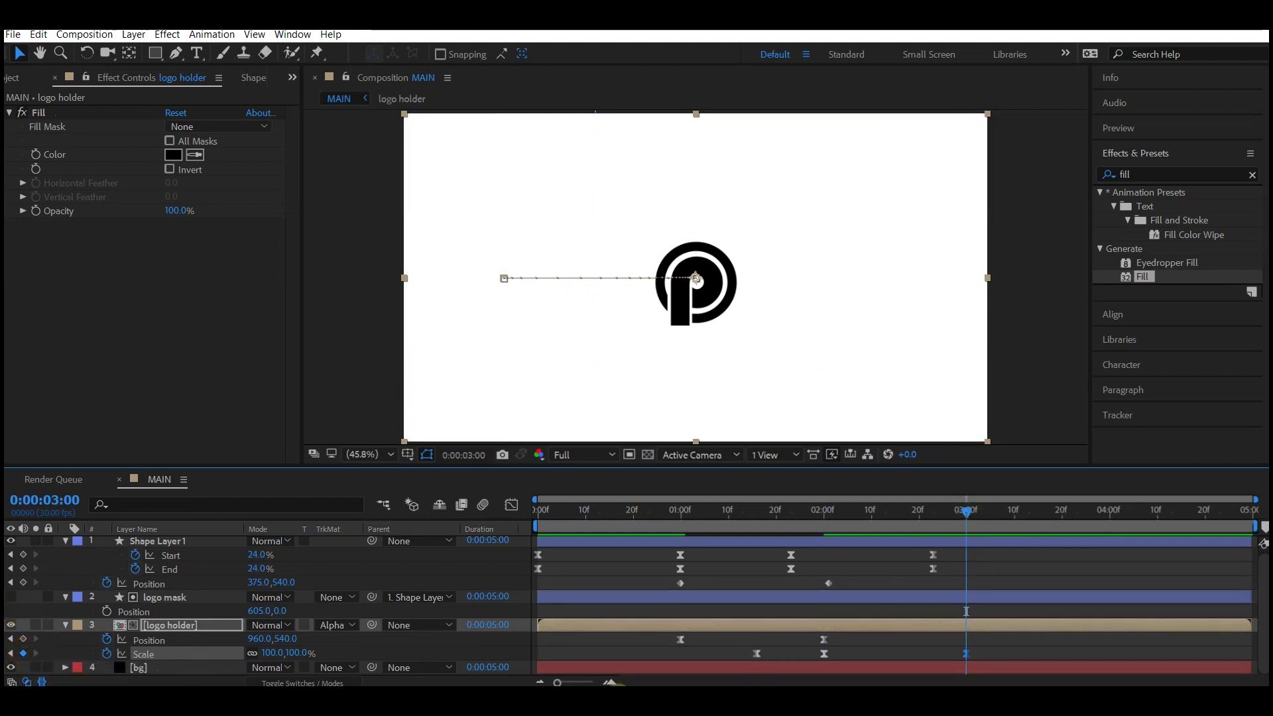
pyautogui.click(978, 655)
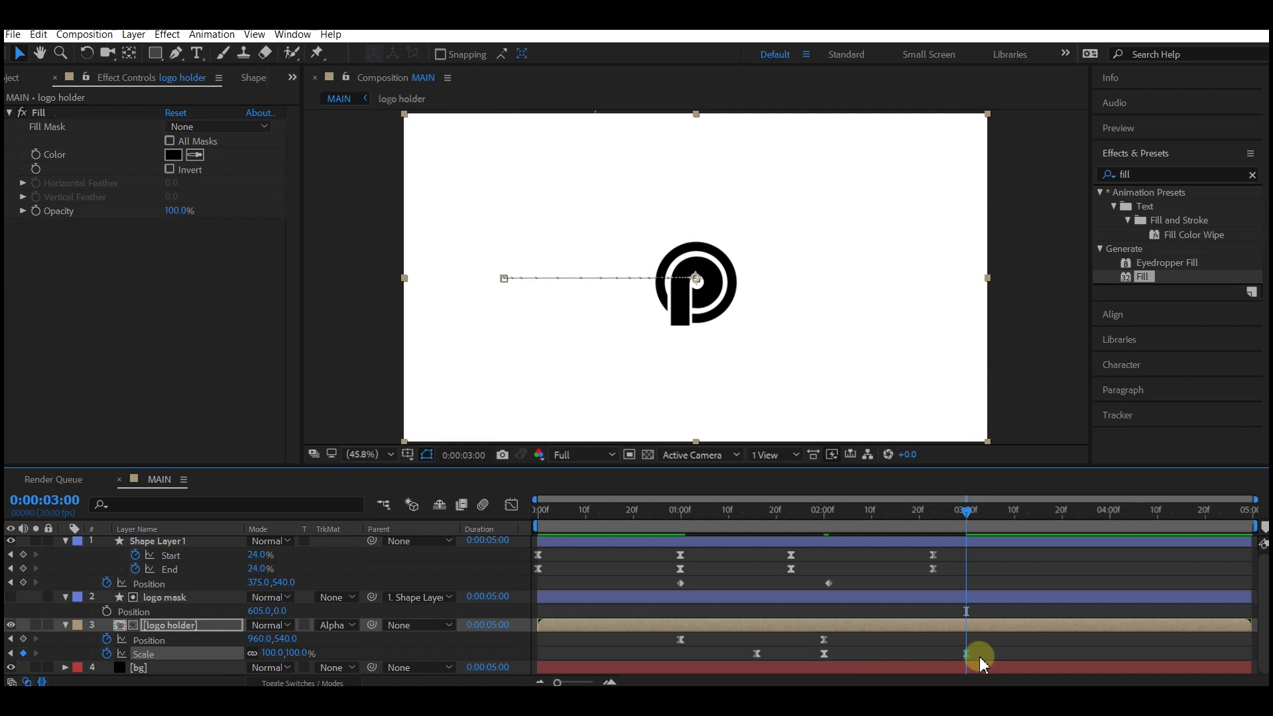
pyautogui.click(1018, 513)
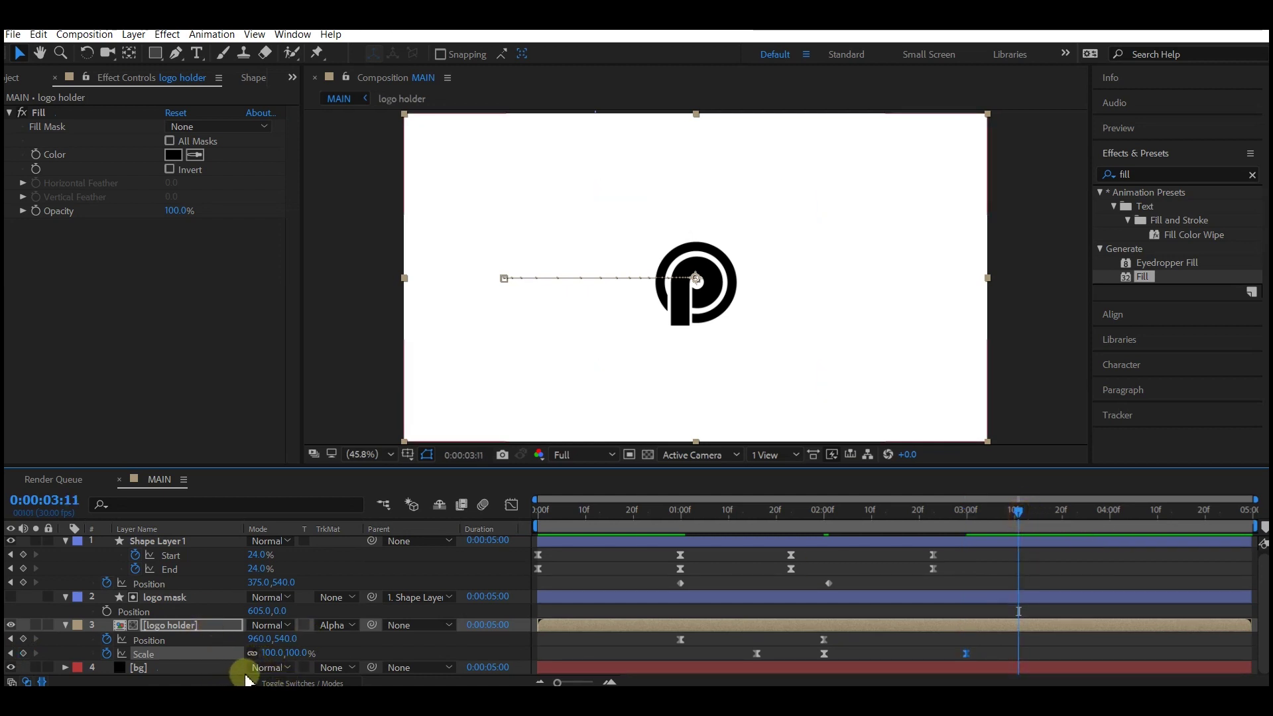
pyautogui.click(265, 653)
pyautogui.write('0')
pyautogui.press('Return')
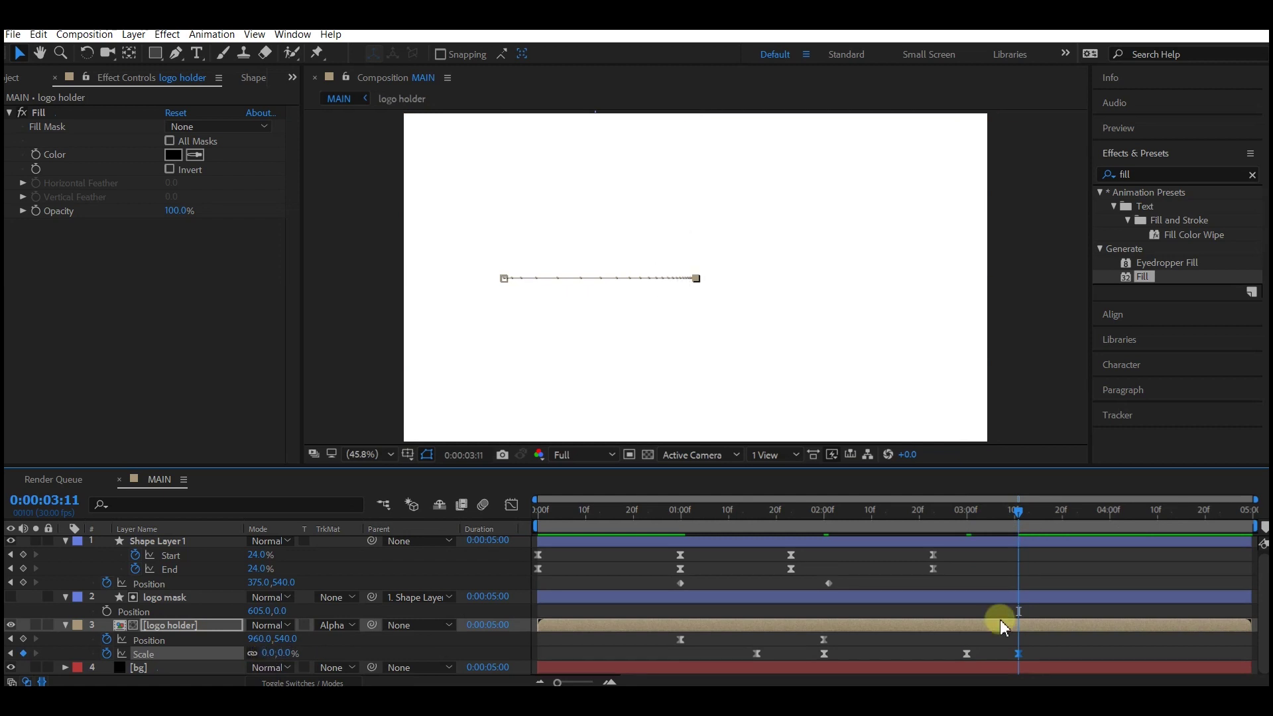
# Keyframe logo holder's Opacity at 3:00 and fade it to 0% at 3:11.
pyautogui.hotkey('shift', 't')
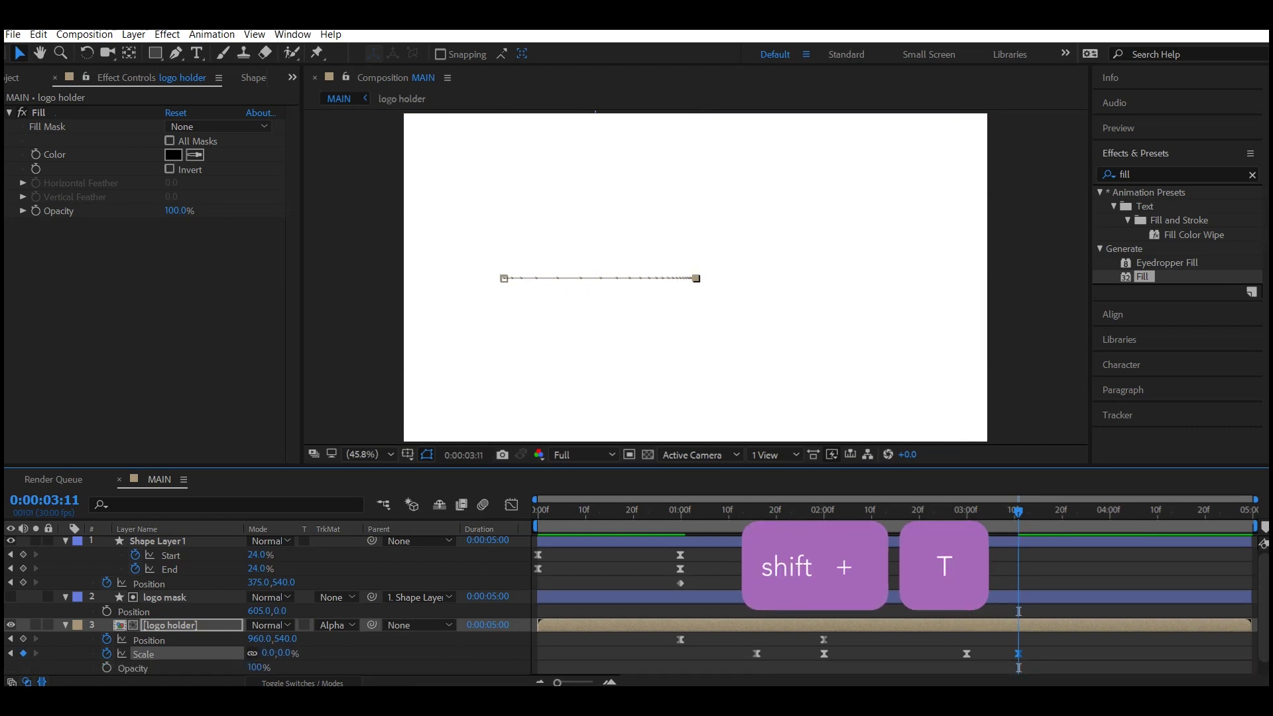
pyautogui.click(1068, 600)
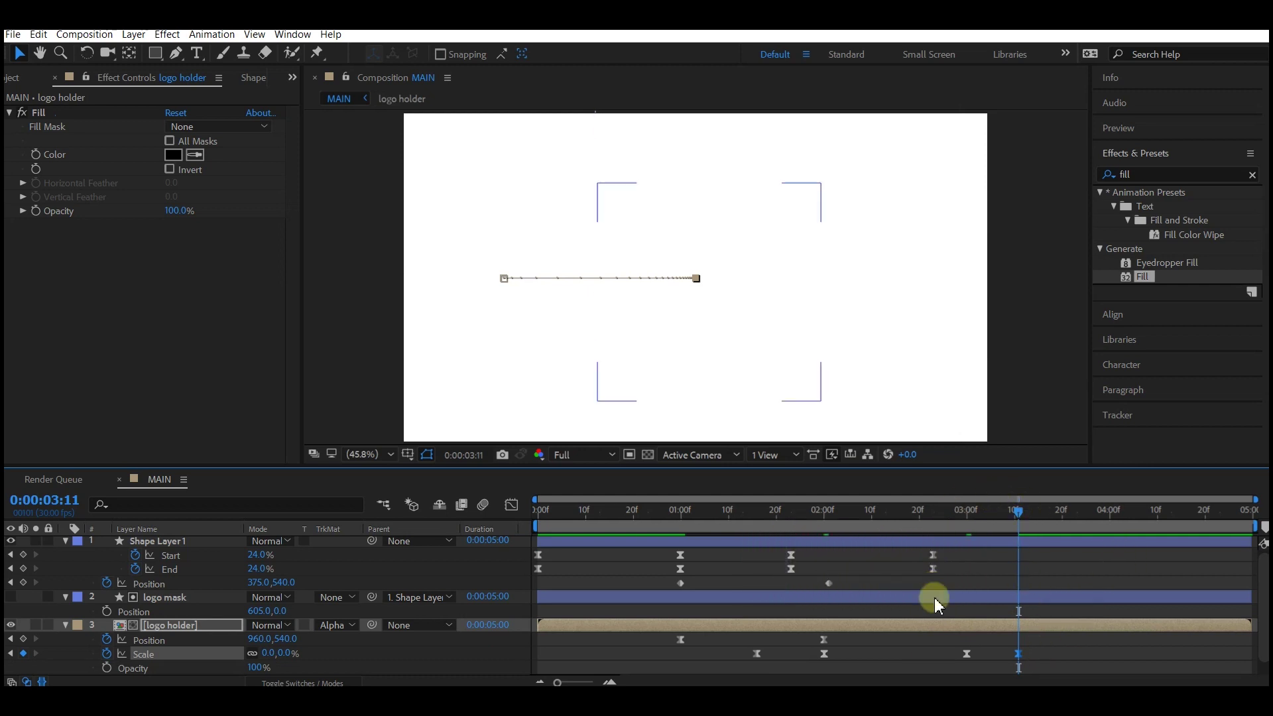
pyautogui.click(9, 653)
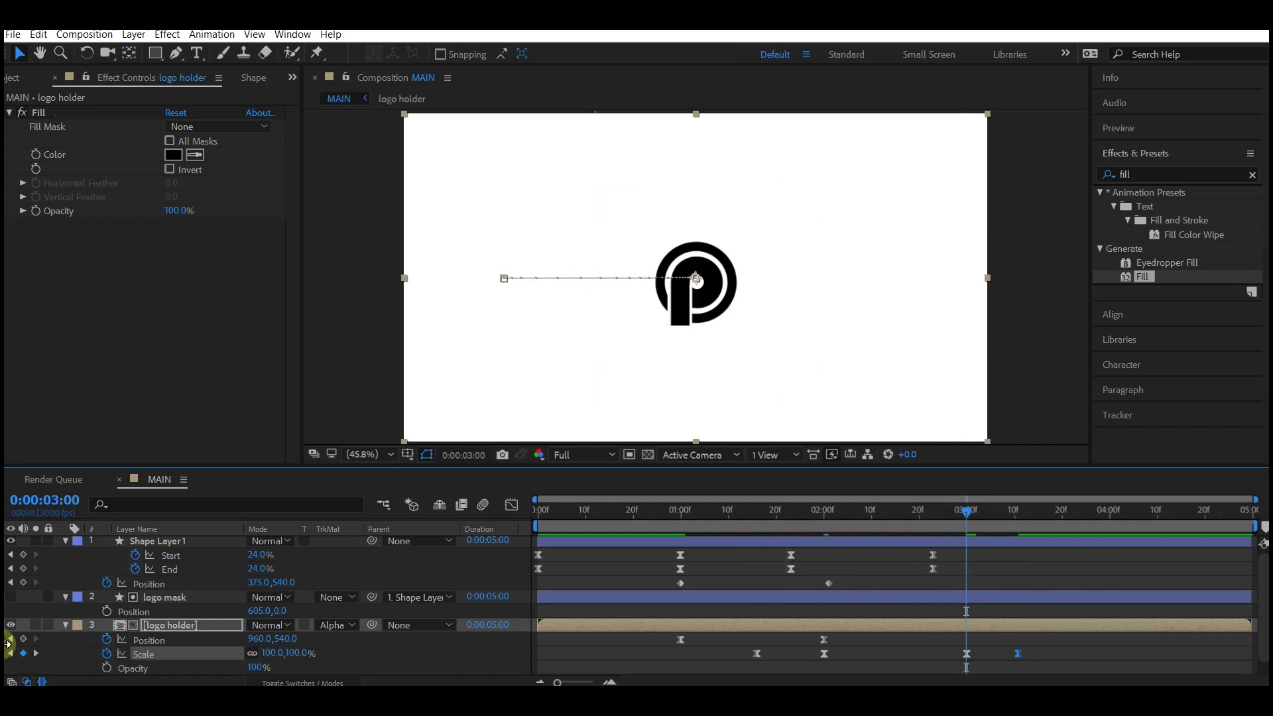
pyautogui.click(106, 668)
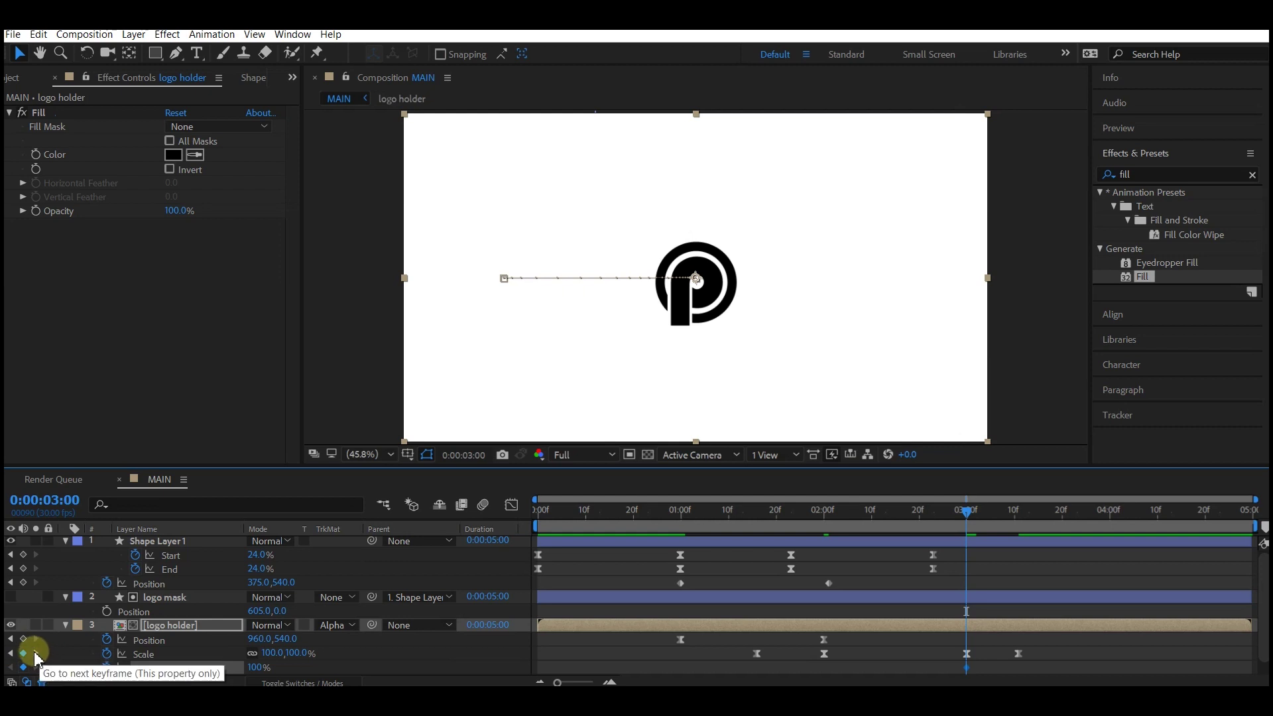
pyautogui.click(36, 653)
pyautogui.click(259, 668)
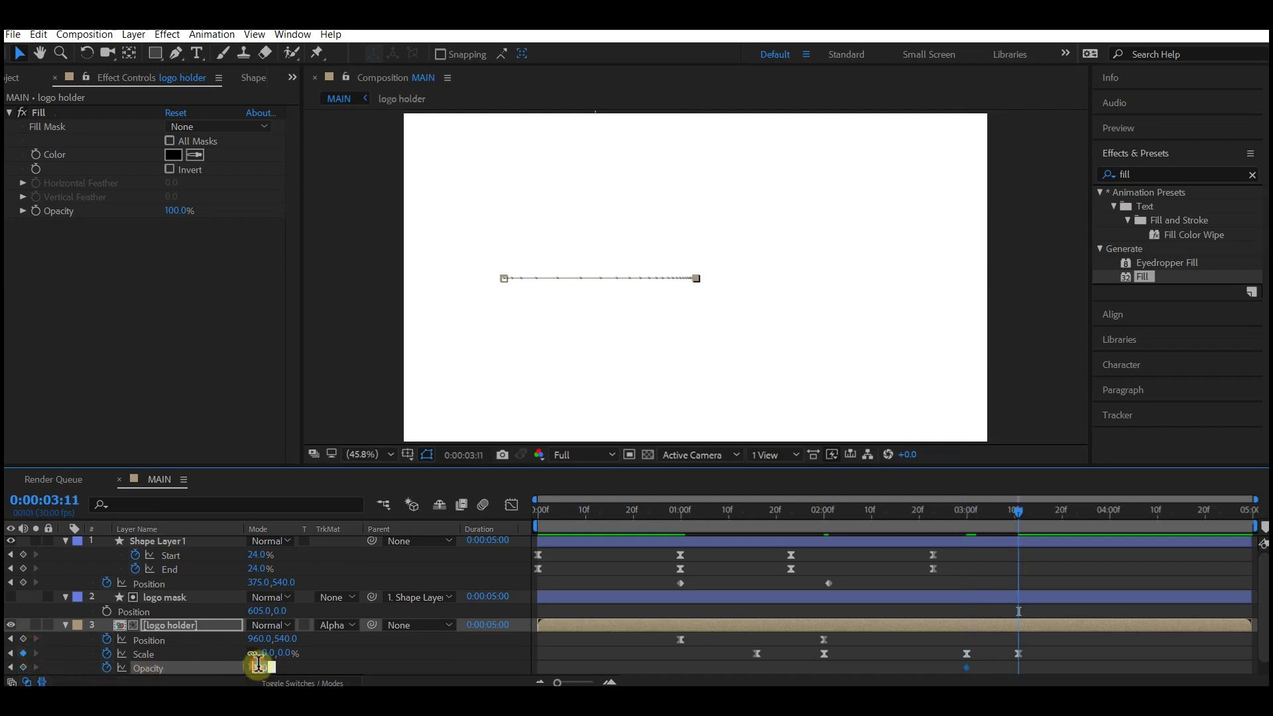
pyautogui.write('0')
pyautogui.click(1017, 653)
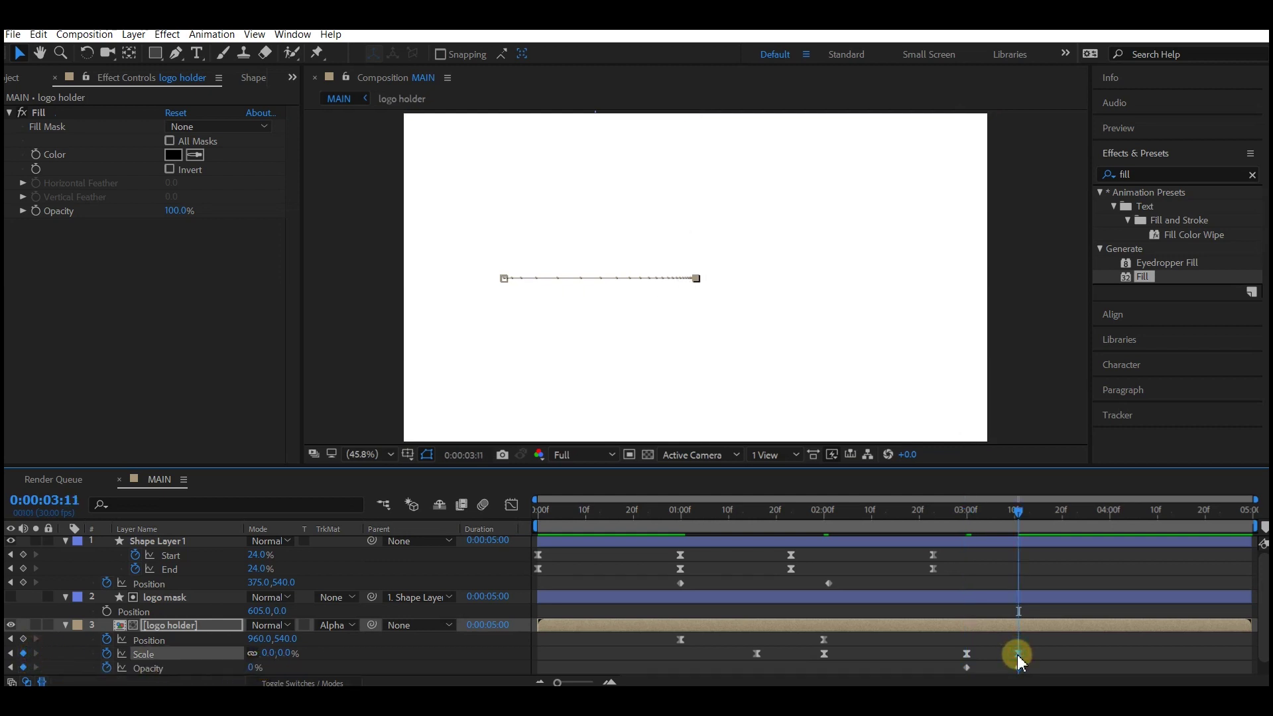
# Ease the end of the Scale speed curve in the Graph Editor.
pyautogui.click(554, 639)
pyautogui.click(511, 507)
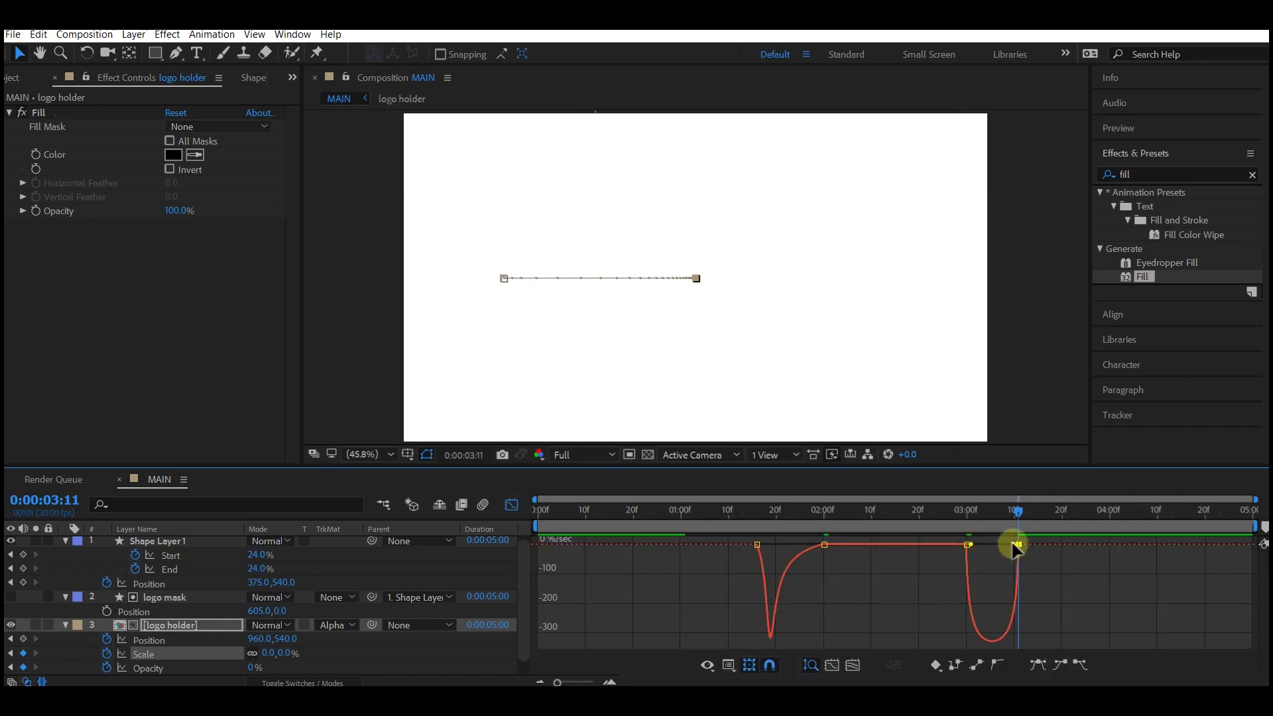
pyautogui.moveTo(1016, 549); pyautogui.dragTo(1002, 545)
pyautogui.click(494, 528)
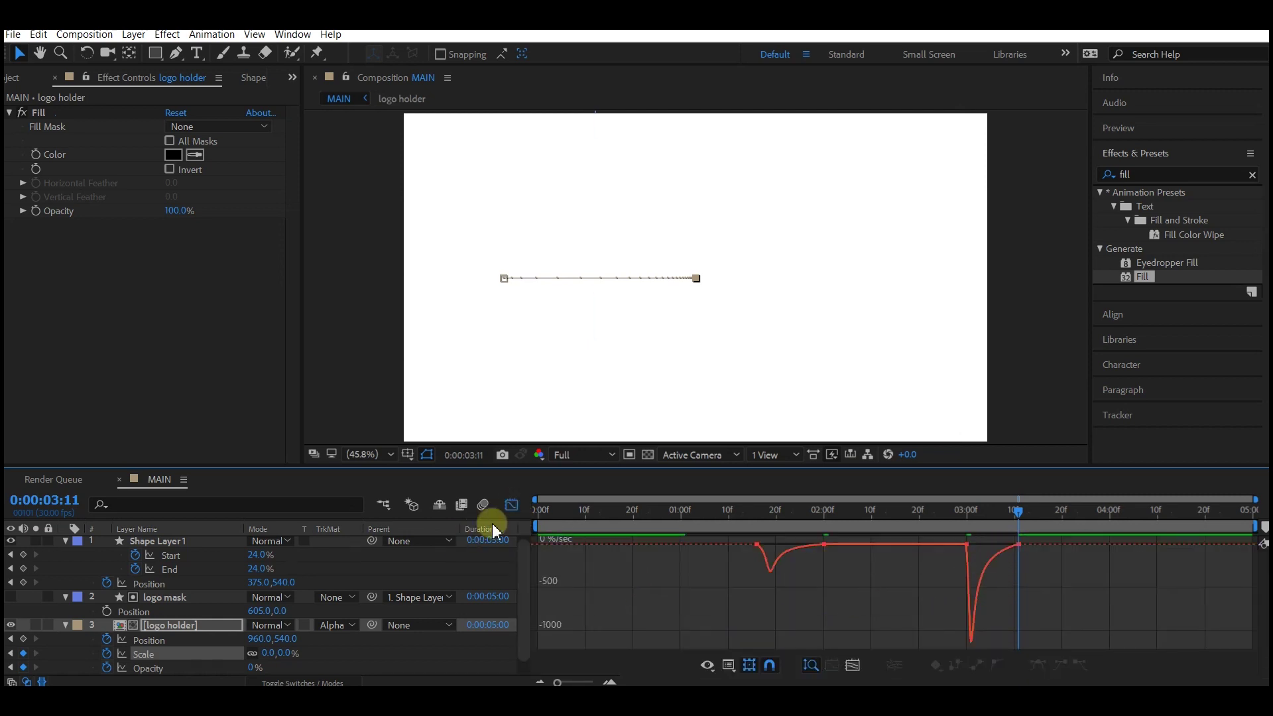
pyautogui.click(511, 507)
pyautogui.click(87, 543)
pyautogui.rightClick(91, 544)
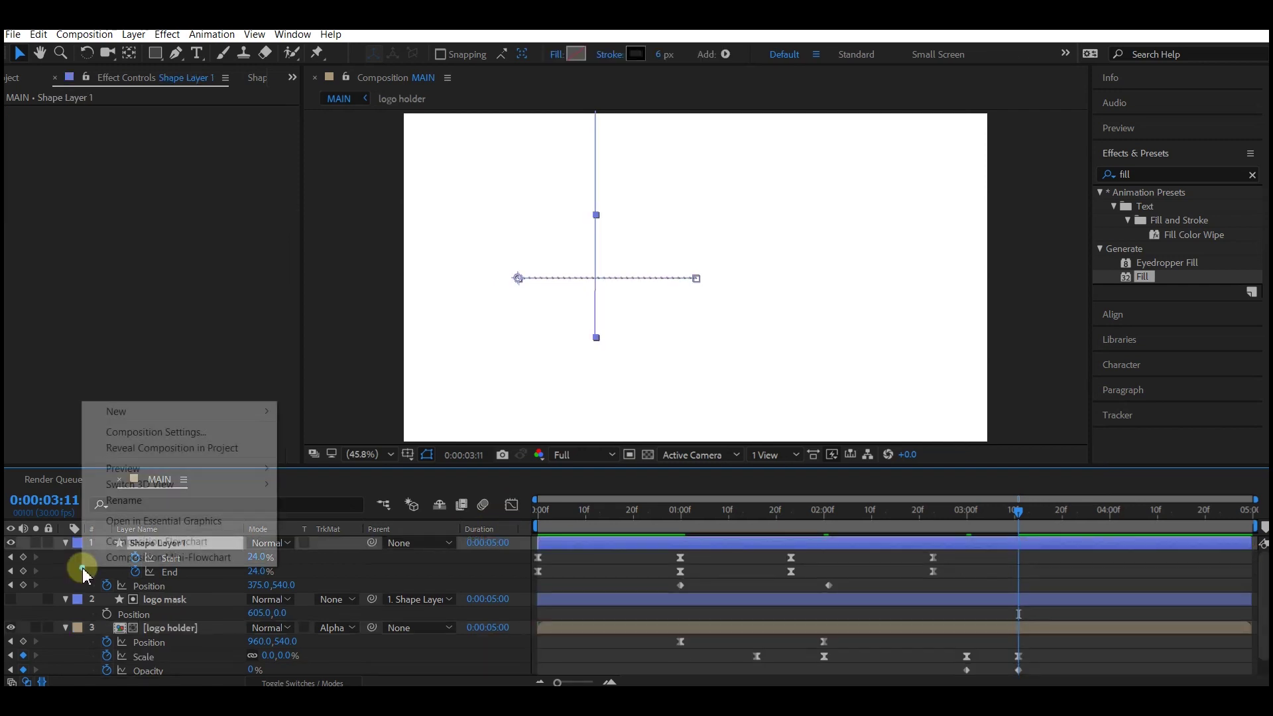
pyautogui.moveTo(98, 417)
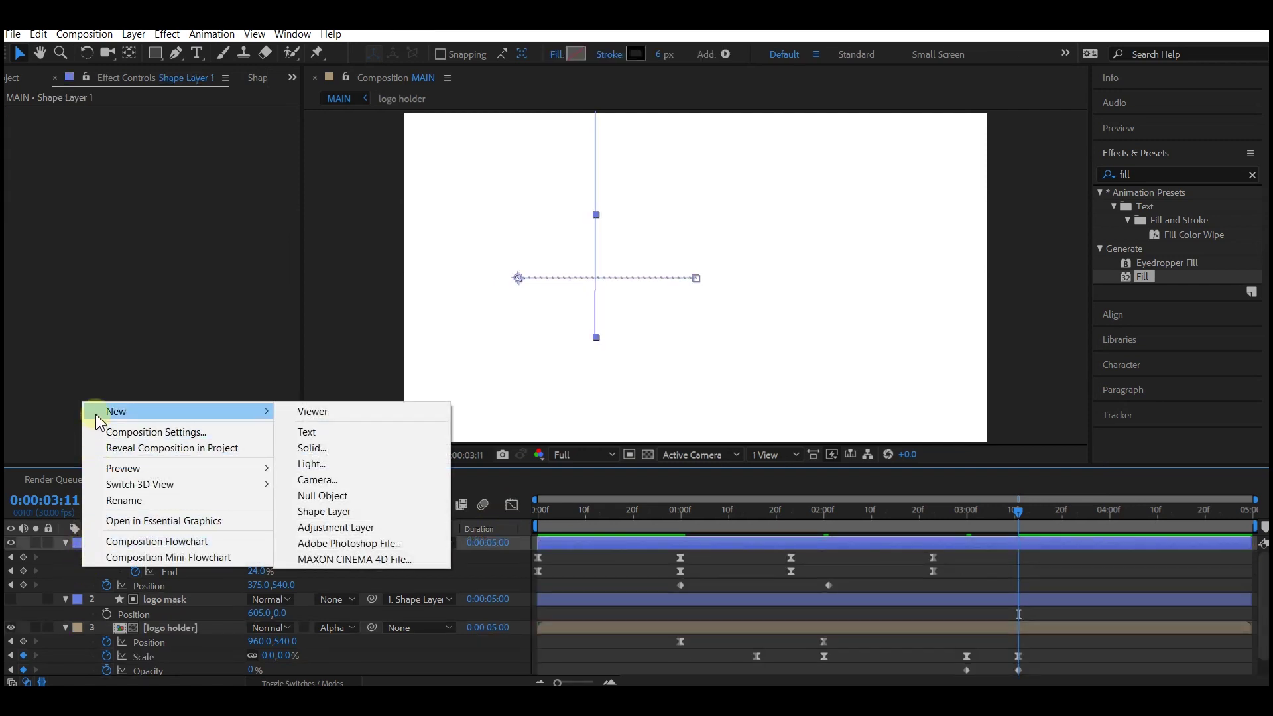
pyautogui.click(307, 432)
pyautogui.write('www.')
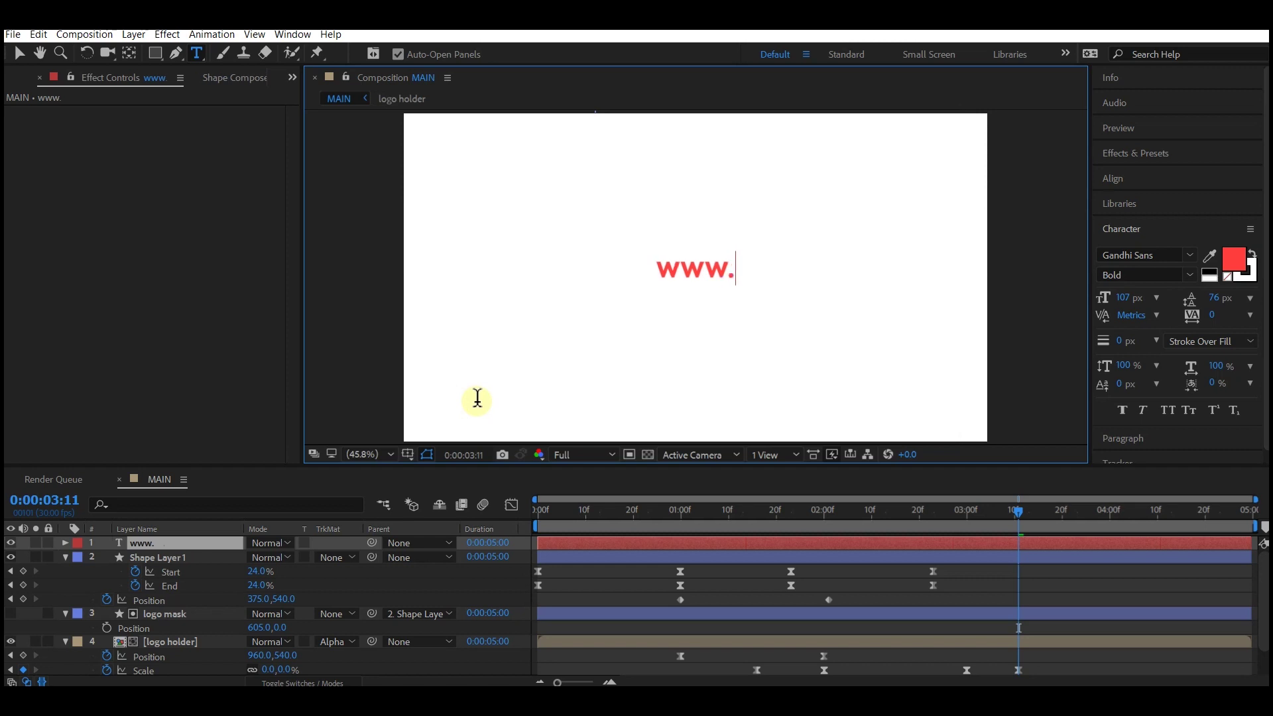
pyautogui.write('Prime.com')
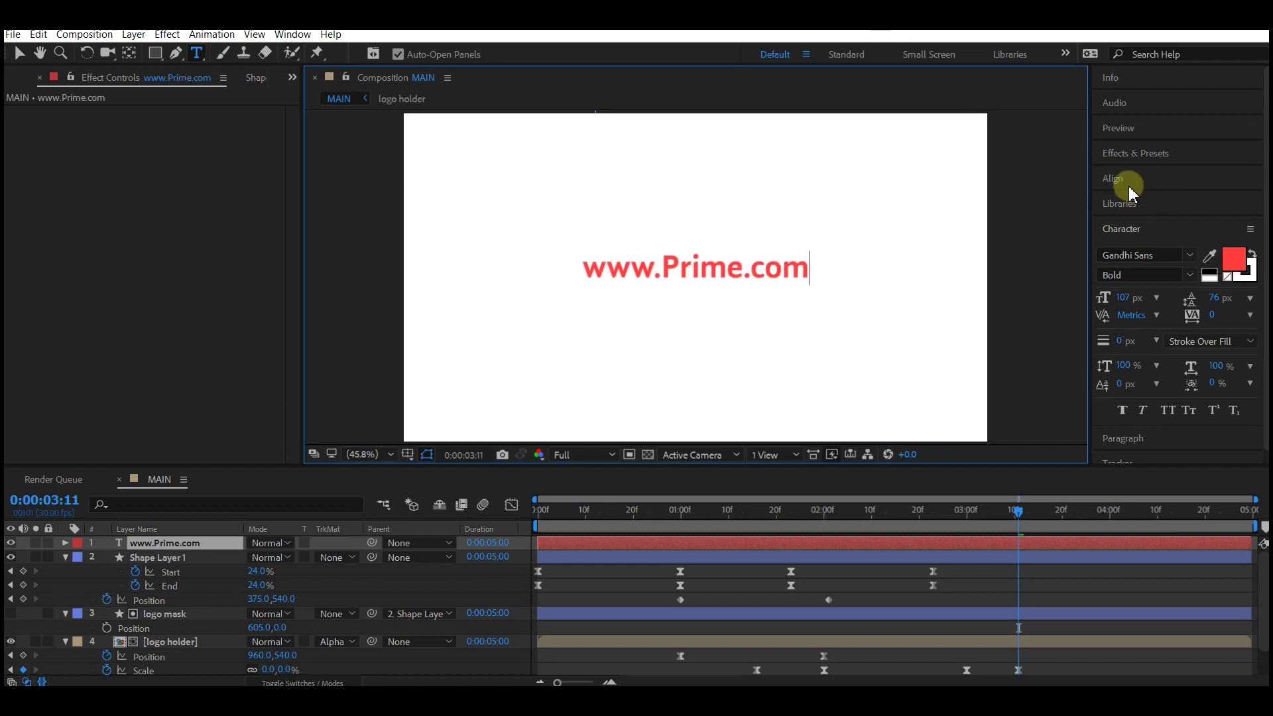
pyautogui.click(1127, 180)
pyautogui.click(1135, 219)
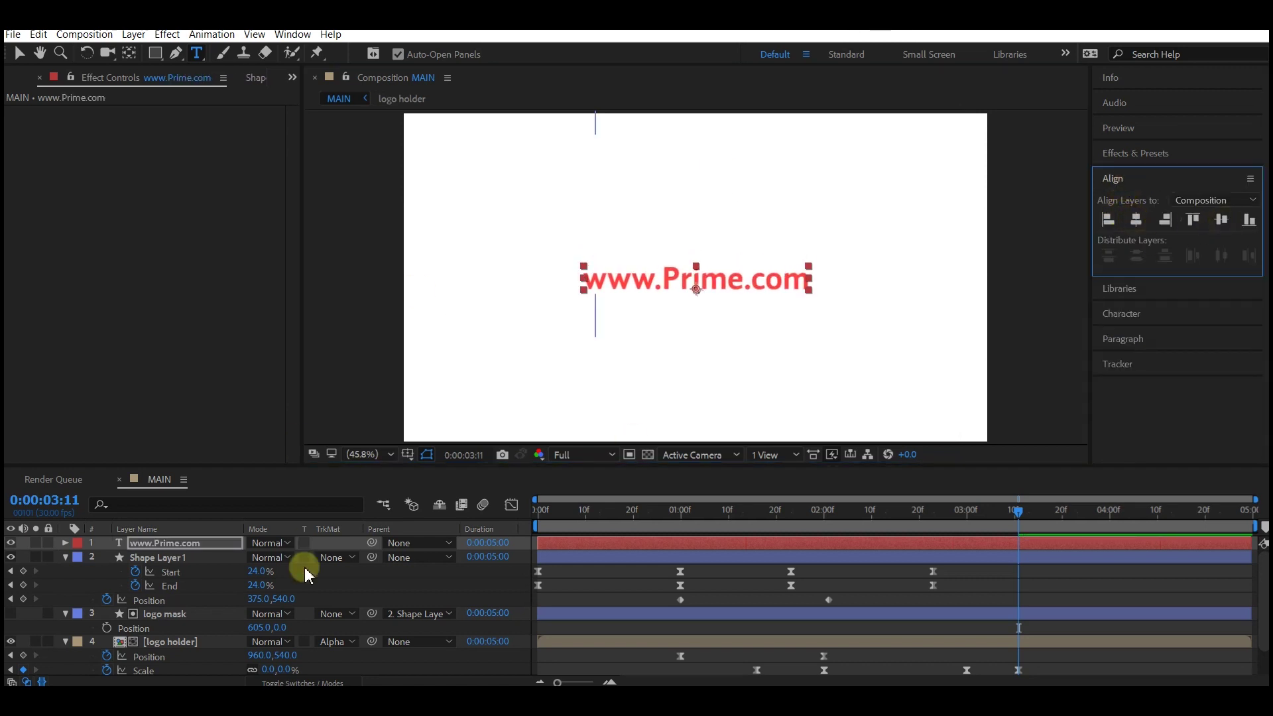
# Precompose the text layer as 'tag' and apply the Fill effect to it.
pyautogui.rightClick(194, 544)
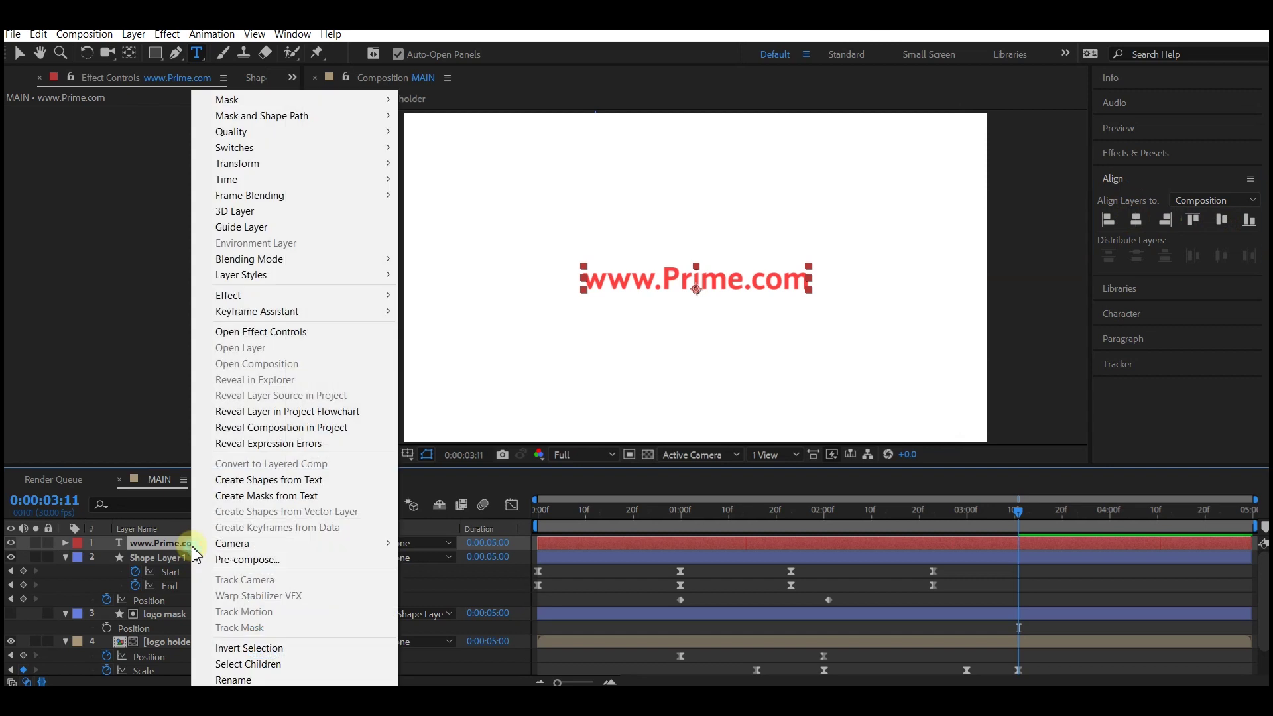
pyautogui.click(252, 559)
pyautogui.write('tag')
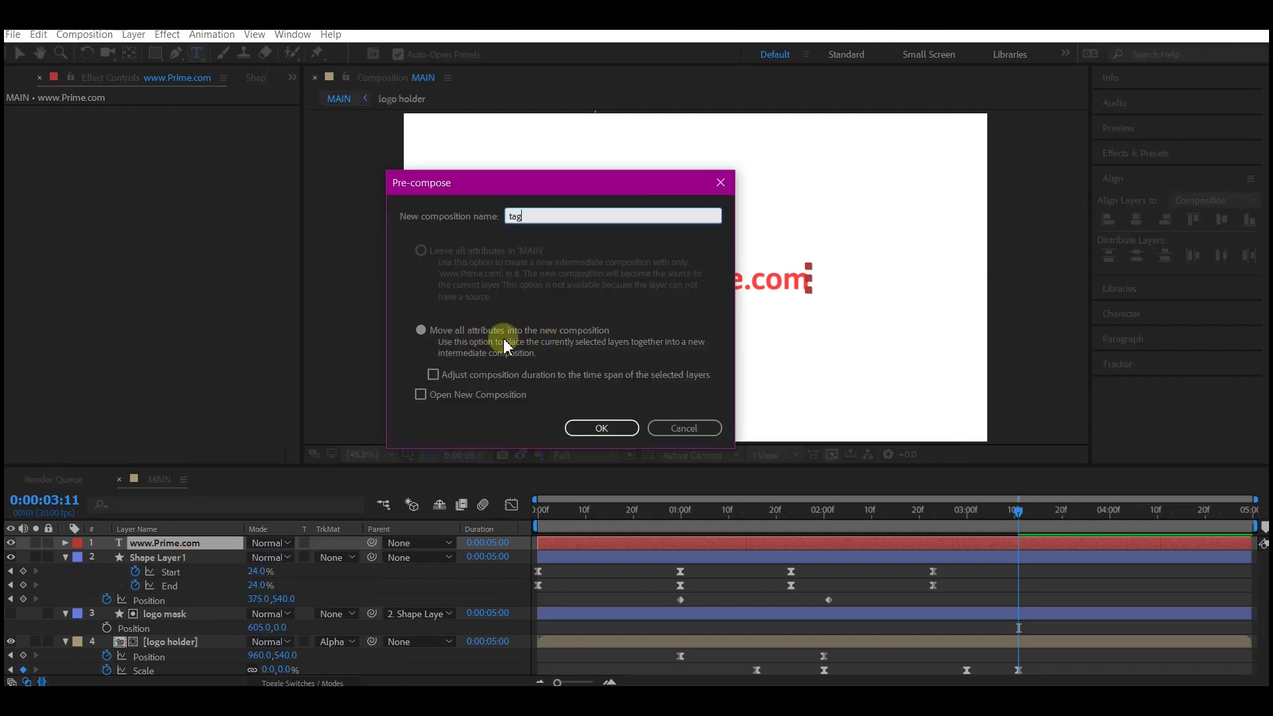
pyautogui.click(605, 429)
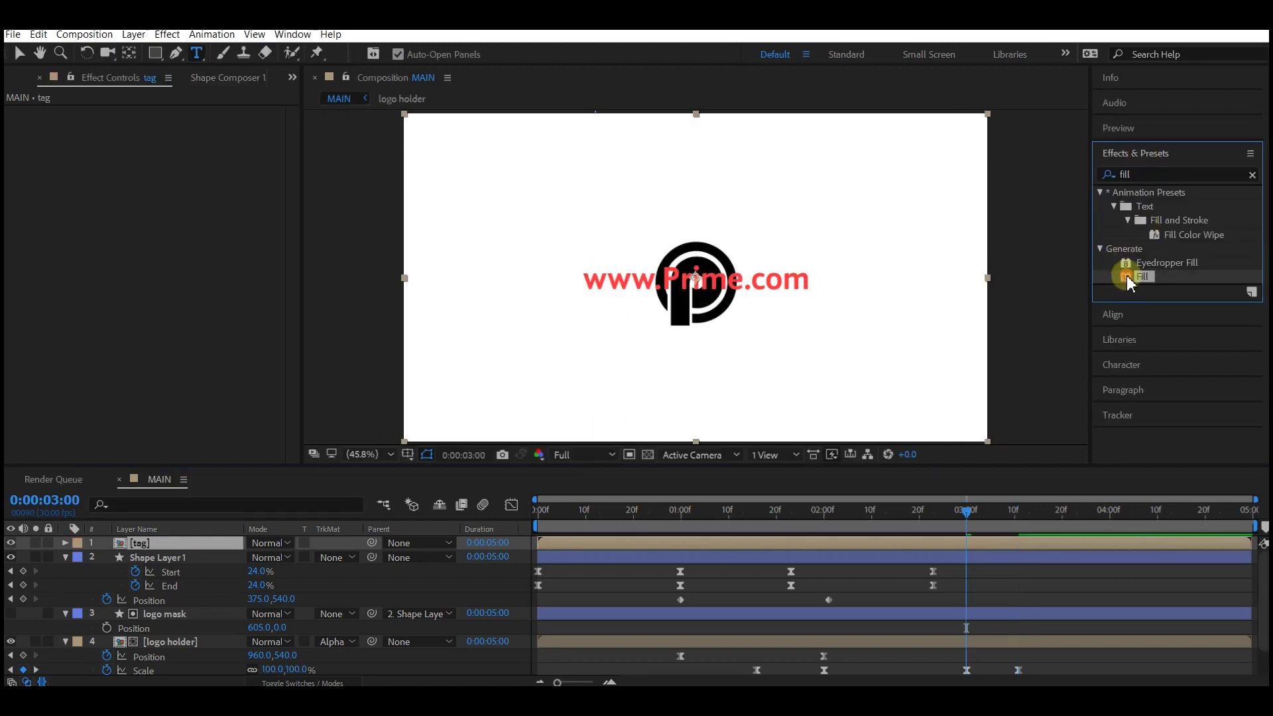
pyautogui.doubleClick(1129, 282)
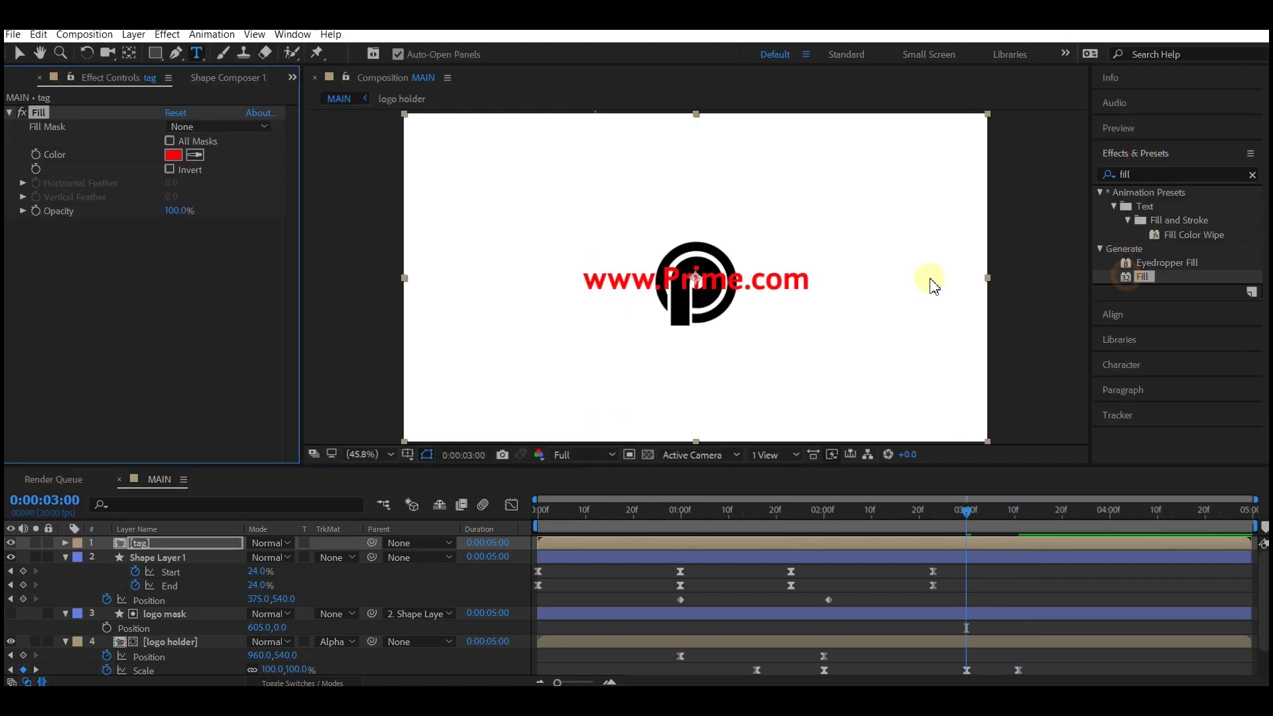
# Change the tag layer's Fill colour to black.
pyautogui.click(175, 156)
pyautogui.moveTo(470, 505); pyautogui.dragTo(551, 596)
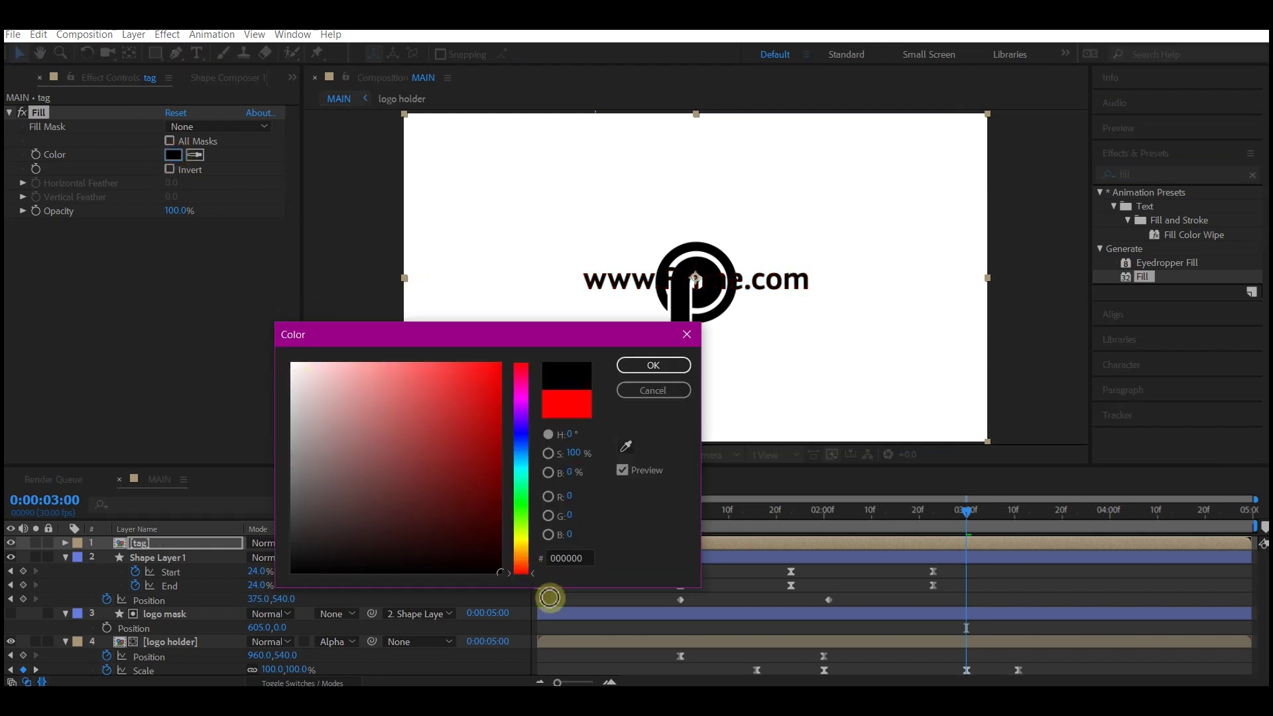
pyautogui.click(665, 372)
# Keyframe the text's Scale and Opacity at 3:11, then set Scale 140% and Opacity 0% at 3:00.
pyautogui.press('s')
pyautogui.hotkey('shift', 't')
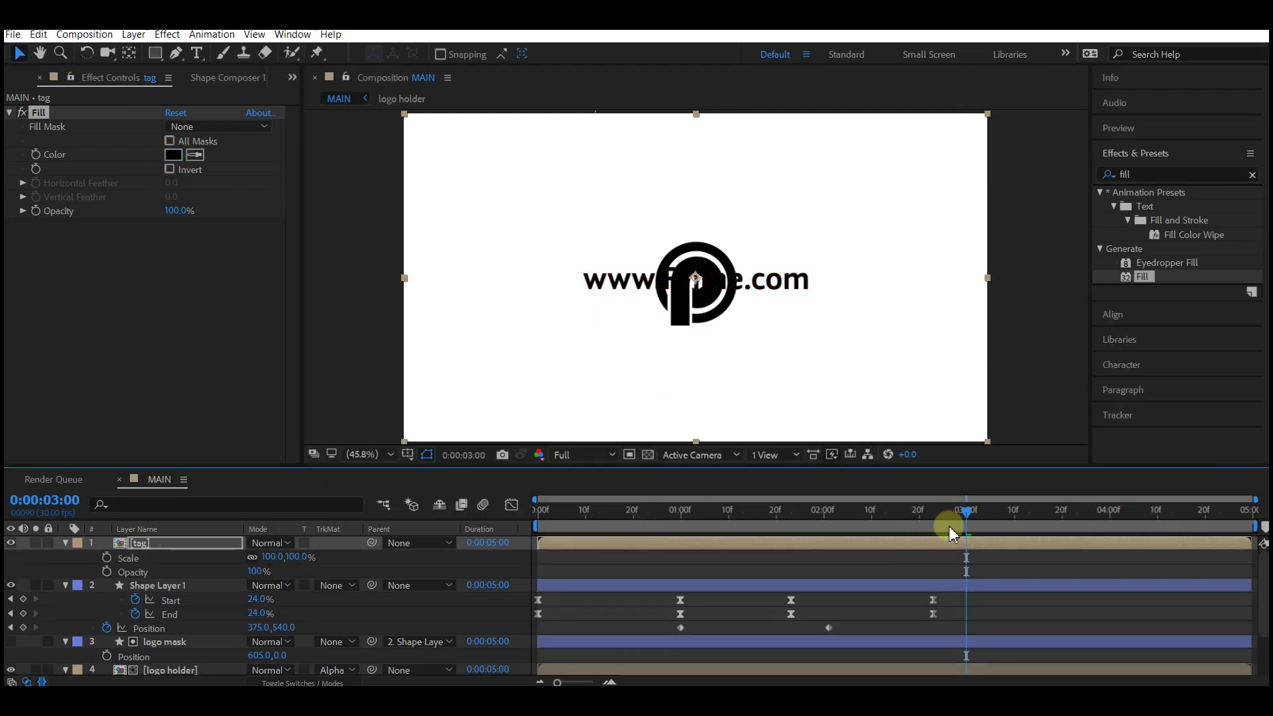
pyautogui.click(1016, 512)
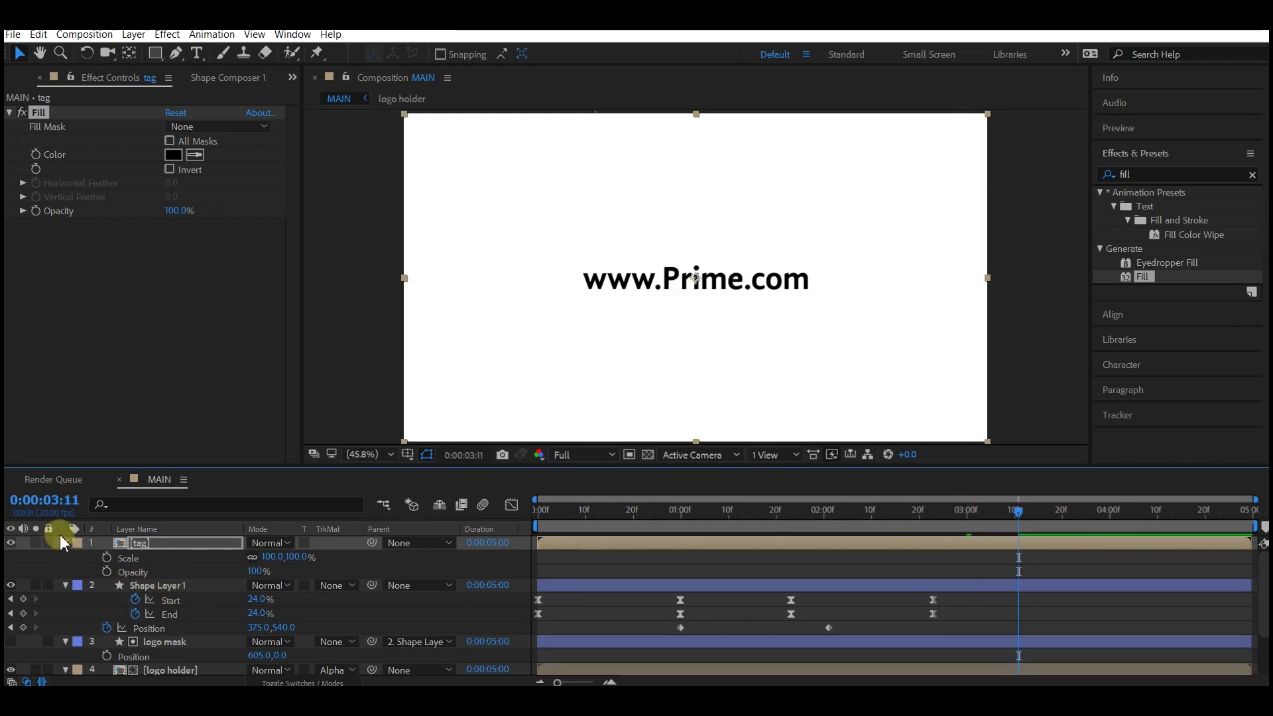
pyautogui.click(107, 557)
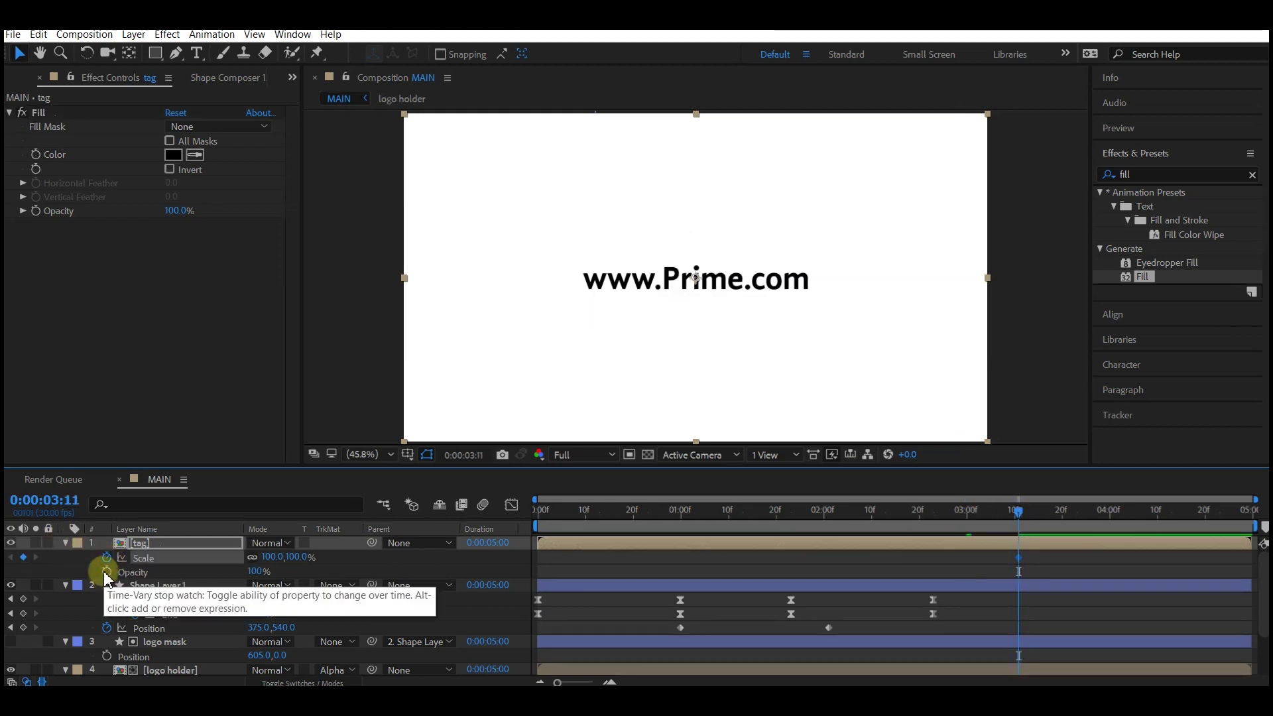
pyautogui.click(106, 572)
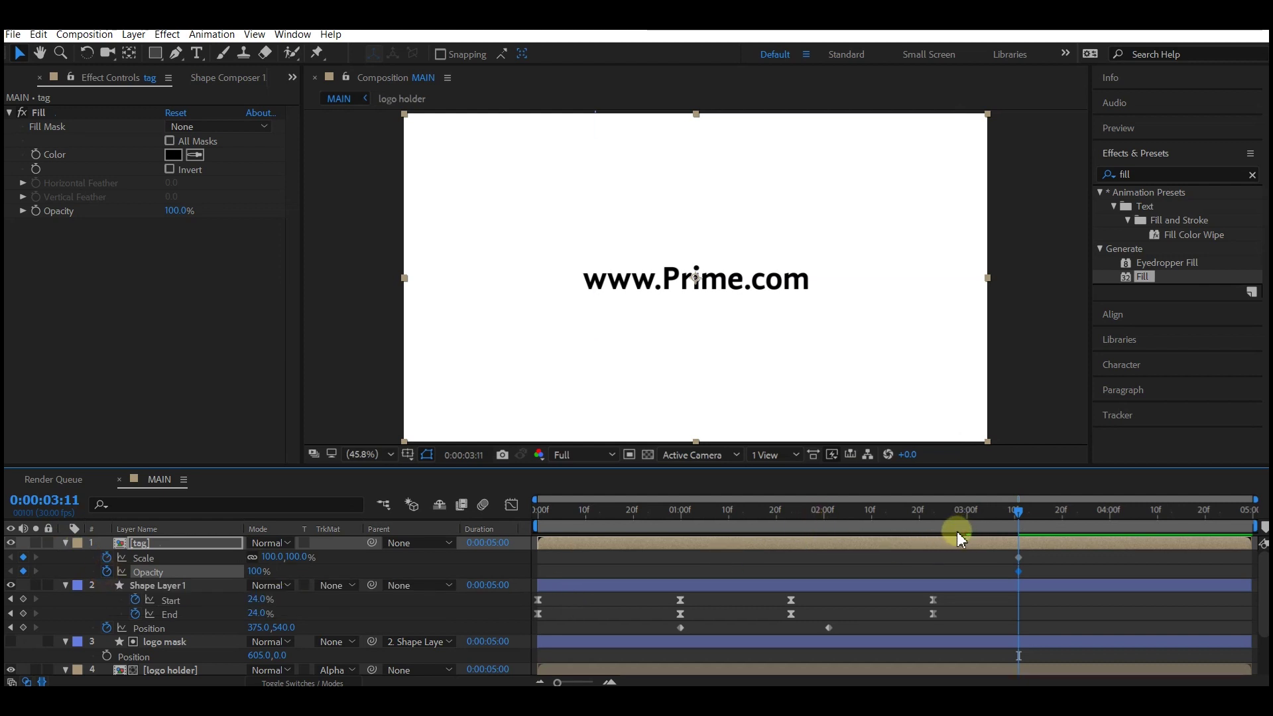
pyautogui.click(966, 512)
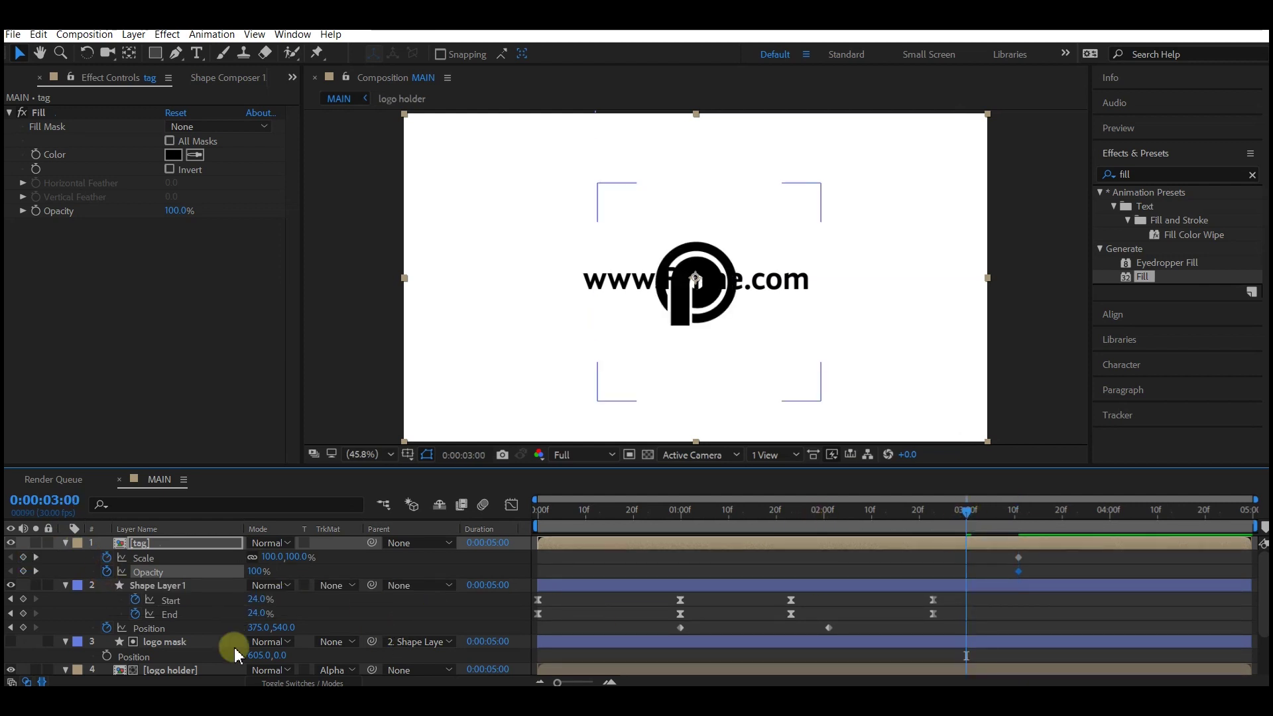
pyautogui.click(255, 571)
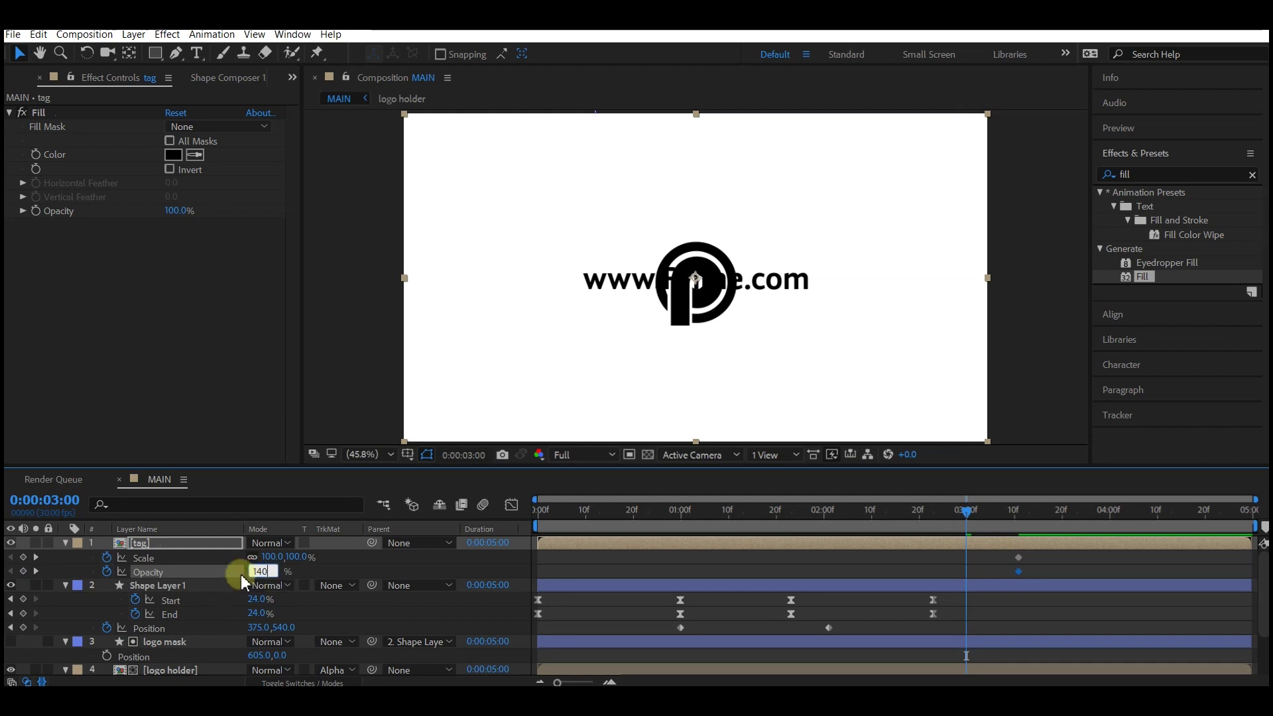
pyautogui.write('140')
pyautogui.press('Return')
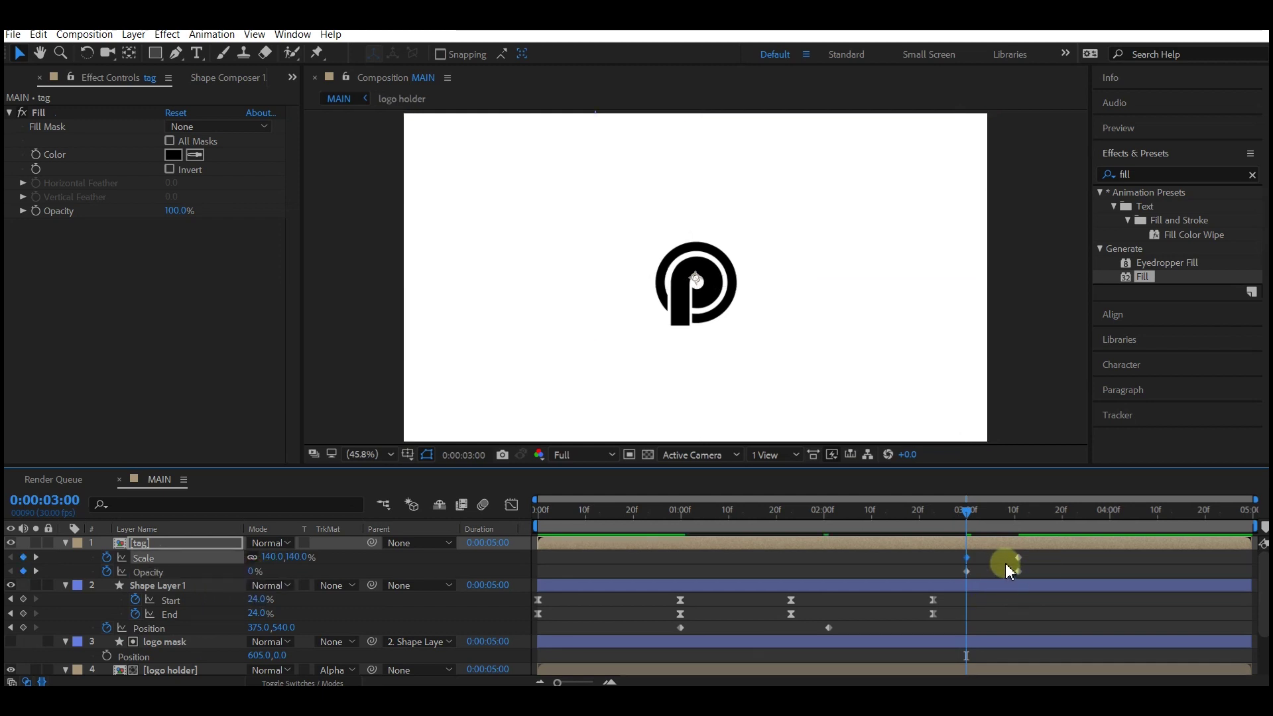
# Easy Ease the four text keyframes and extend the influence so the text settles more slowly.
pyautogui.moveTo(1042, 555); pyautogui.dragTo(933, 575)
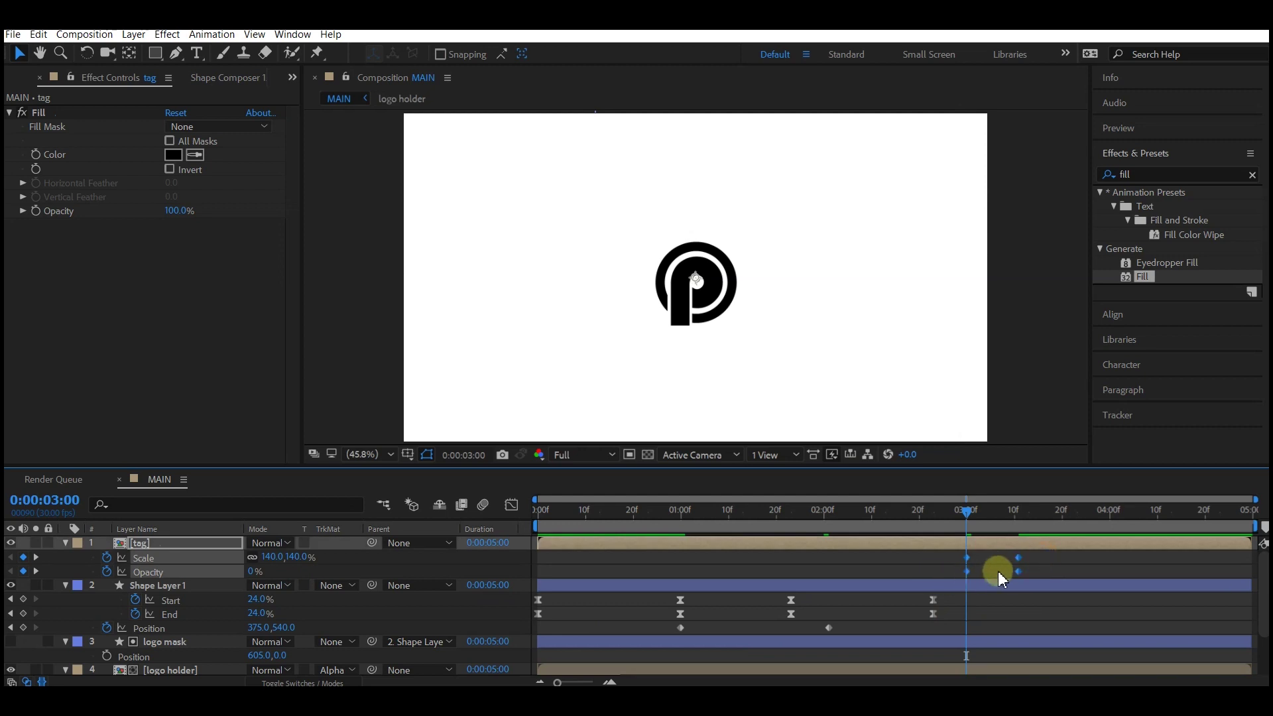
pyautogui.rightClick(1018, 573)
pyautogui.moveTo(1056, 561)
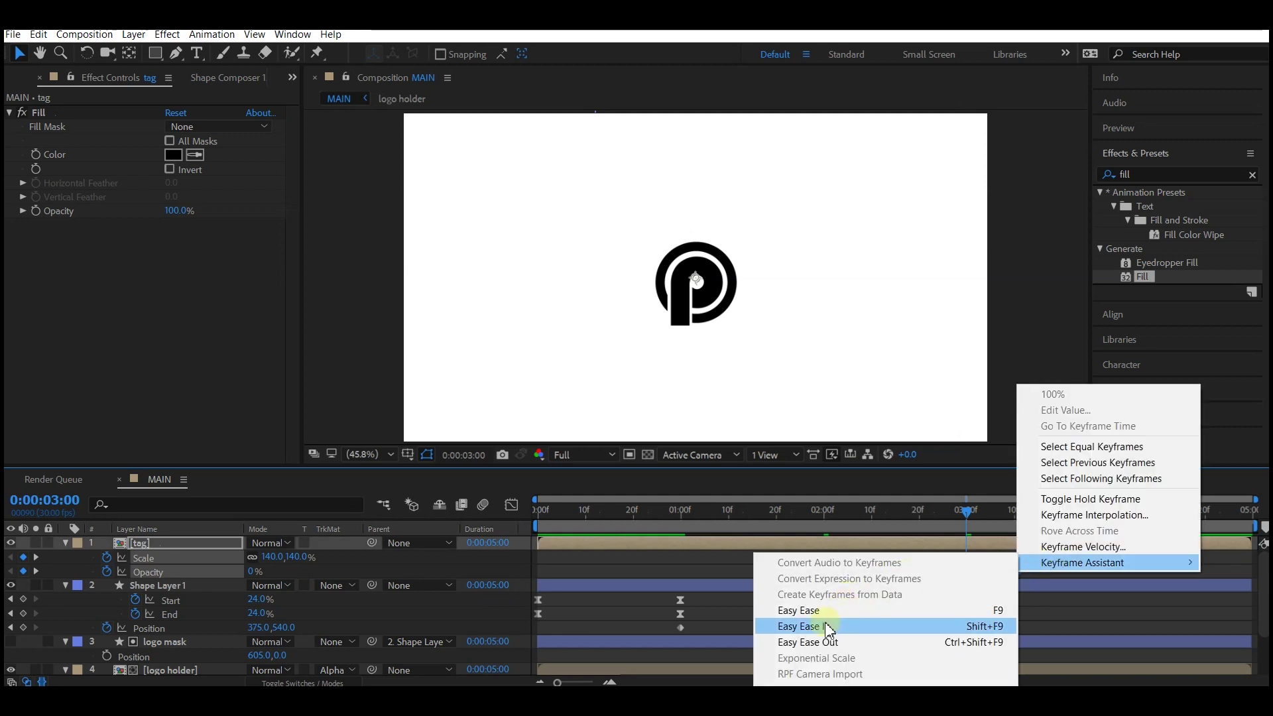
pyautogui.click(810, 610)
pyautogui.moveTo(1040, 561); pyautogui.dragTo(993, 578)
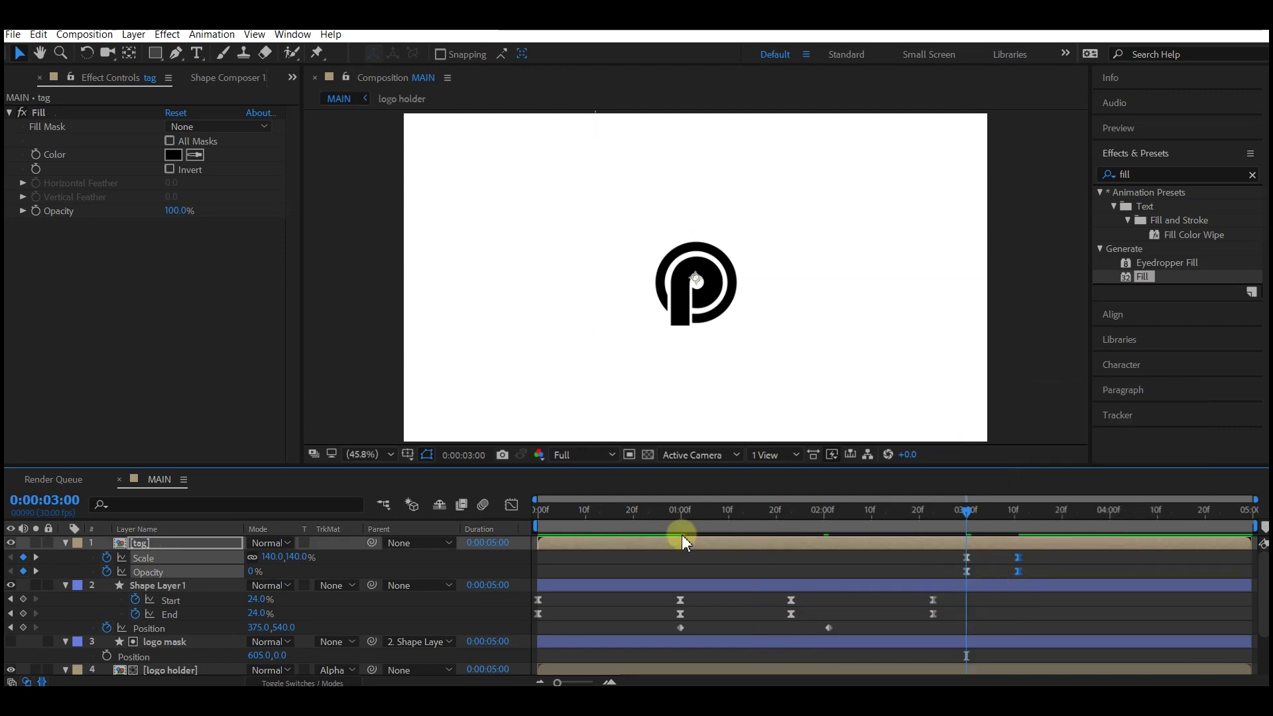
pyautogui.click(513, 507)
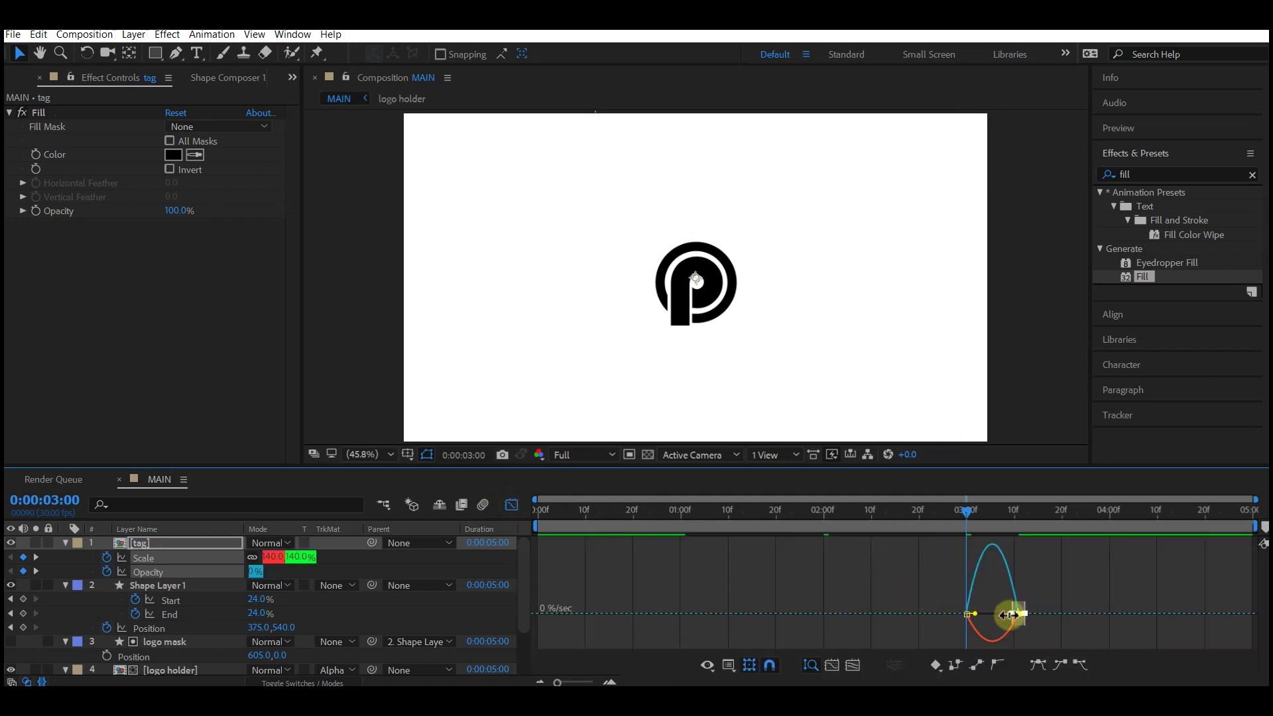
pyautogui.scroll(4, 1004, 615)
pyautogui.moveTo(1054, 614); pyautogui.dragTo(1003, 613)
pyautogui.click(514, 509)
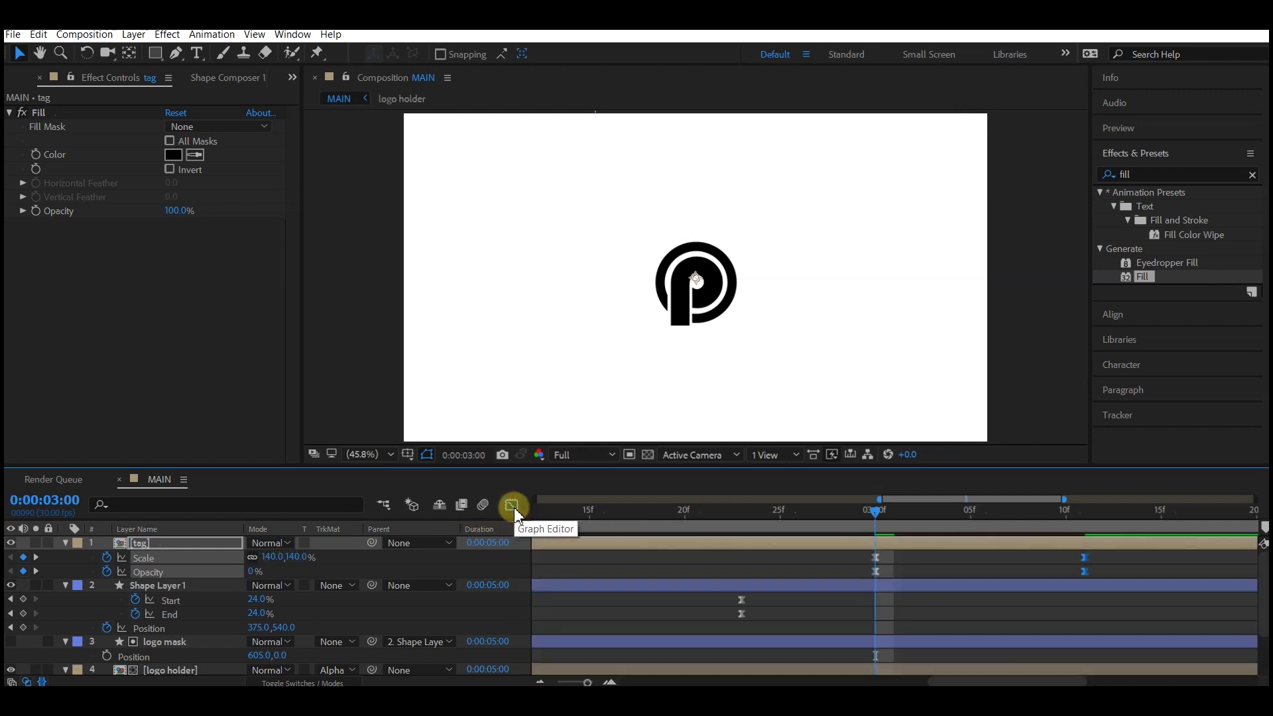
pyautogui.click(891, 599)
pyautogui.press(';')
pyautogui.press('space')
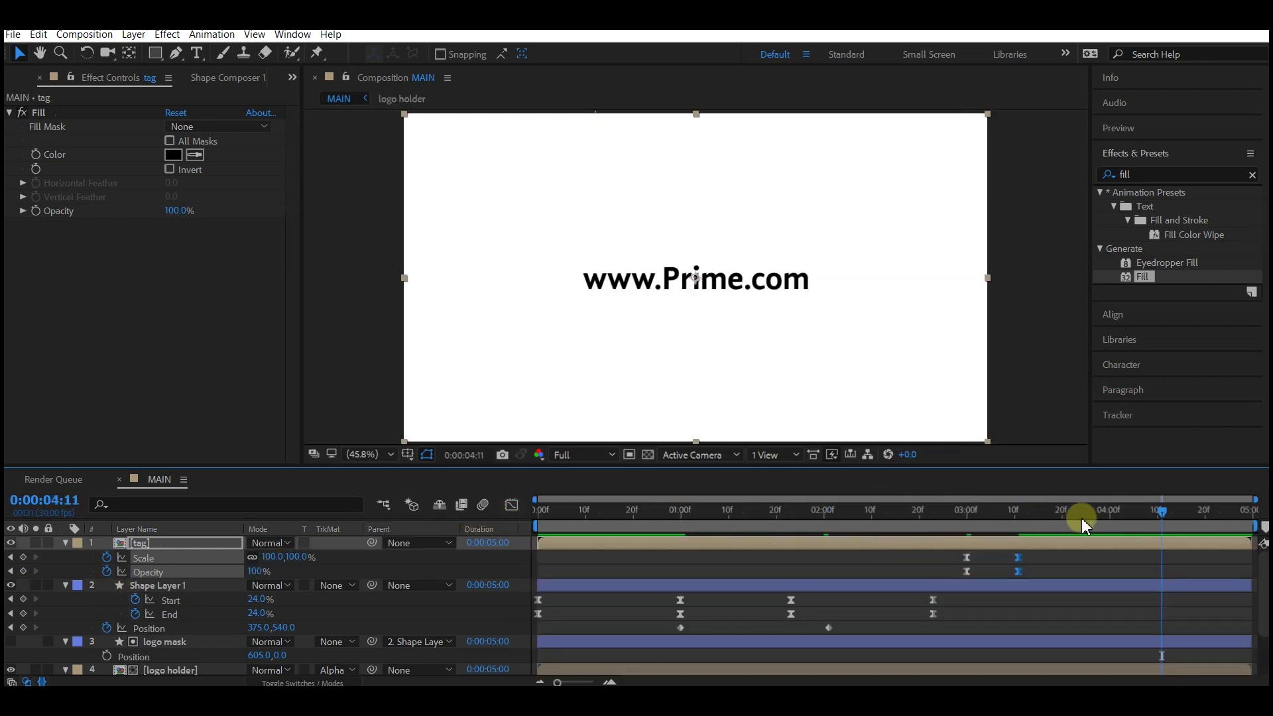
# Add hold keyframes for tag's Scale and Opacity at 4:11, then set Opacity to 0% at 4:29.
pyautogui.click(12, 586)
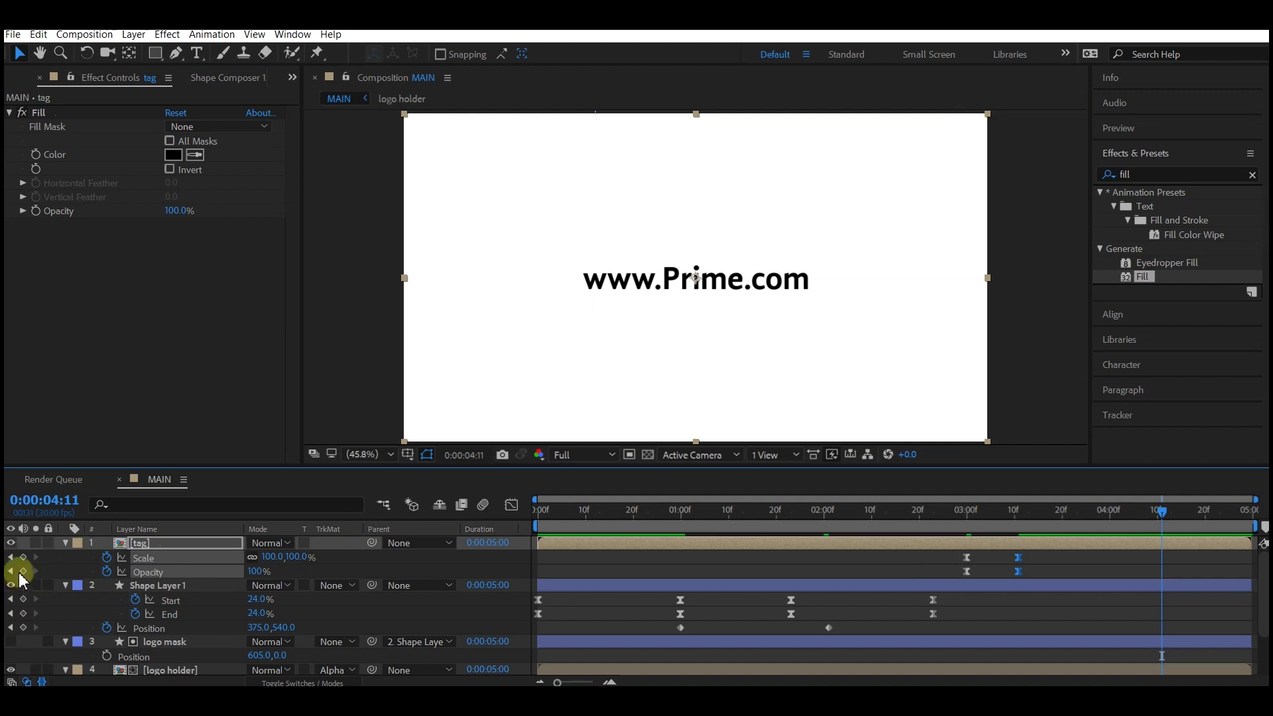
pyautogui.click(23, 570)
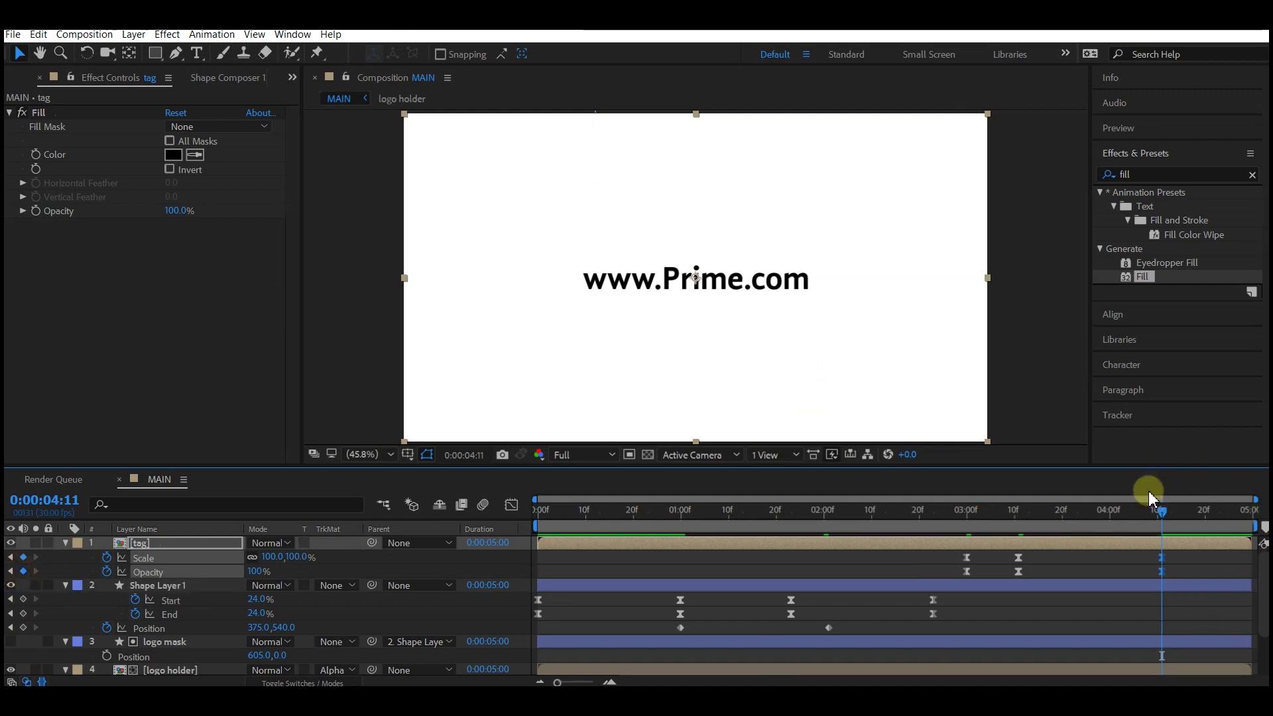
pyautogui.moveTo(1218, 520); pyautogui.dragTo(1256, 519)
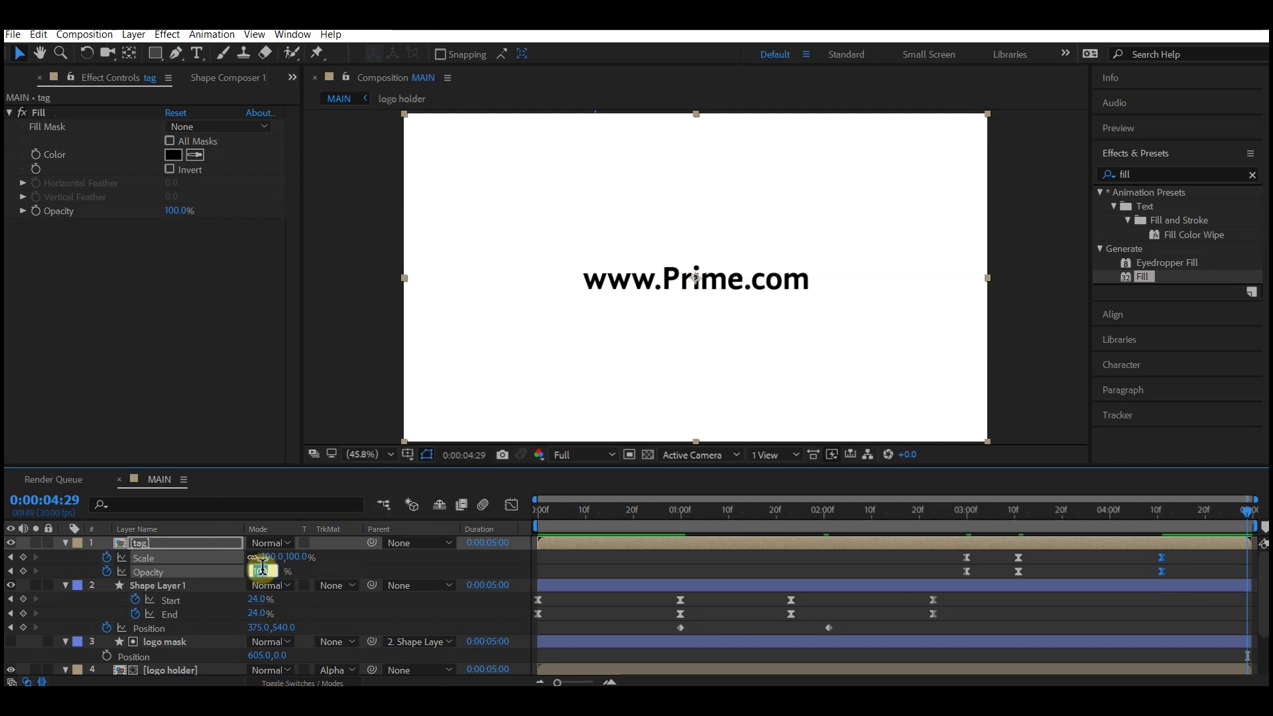
pyautogui.write('0')
pyautogui.press('Return')
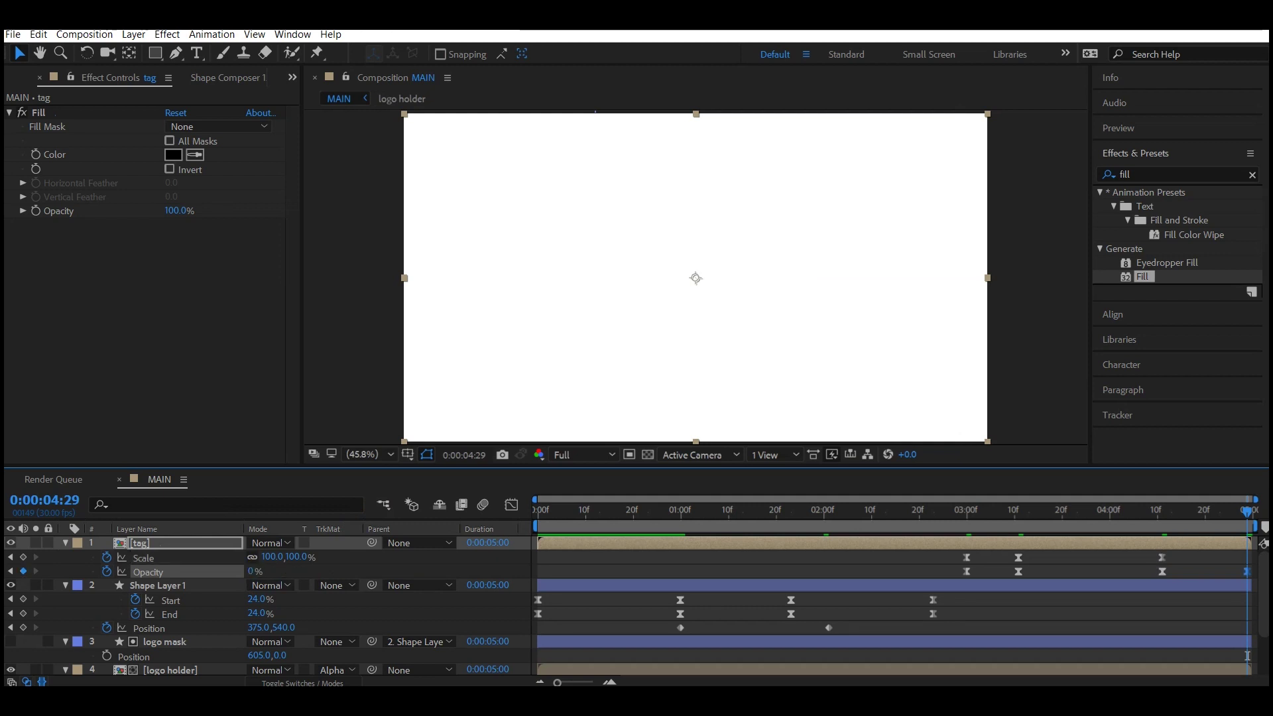
pyautogui.hotkey('ctrl', 'a')
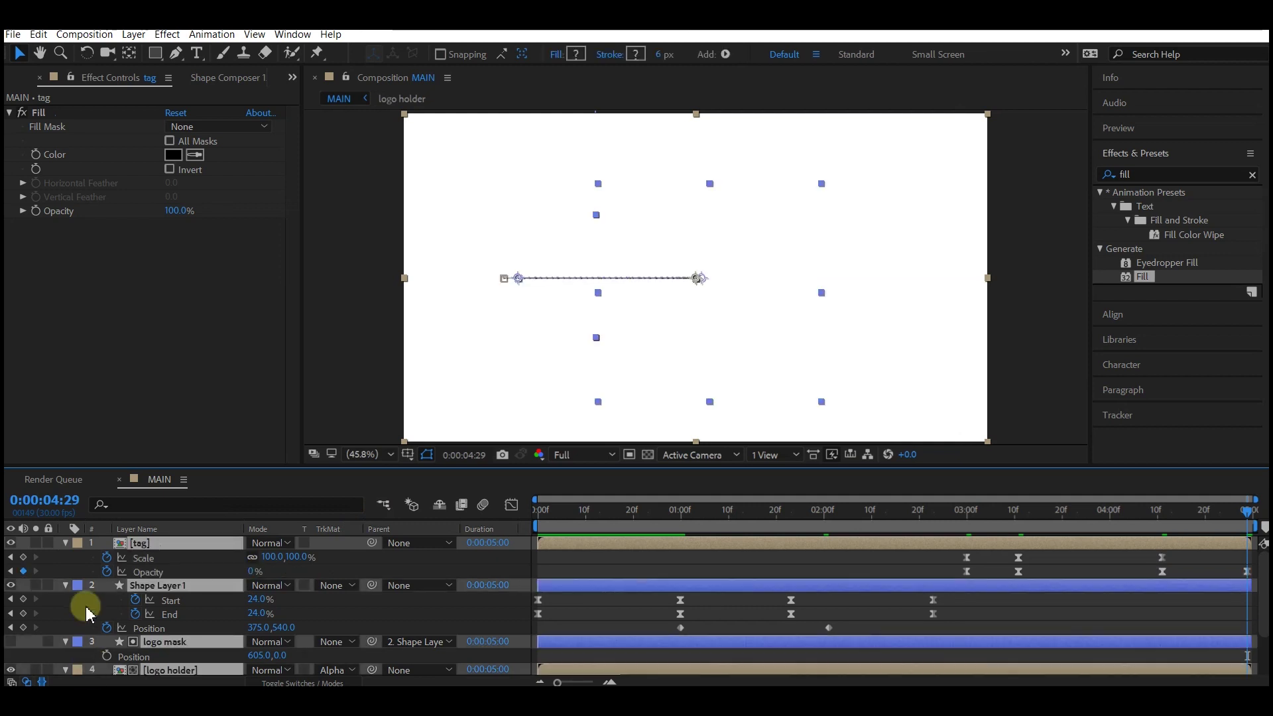
# Pre-compose all selected layers as 'main logo animation', moving all attributes.
pyautogui.scroll(-2, 136, 645)
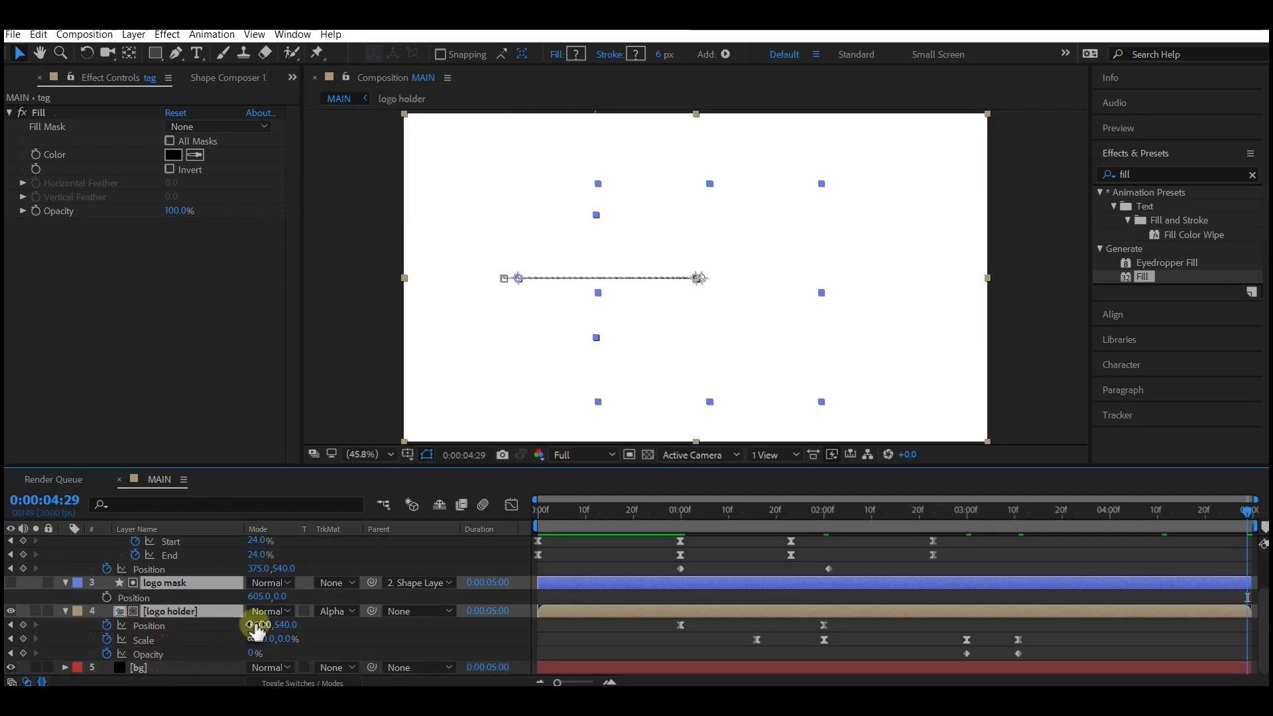
pyautogui.hotkey('ctrl', 'shift', 'c')
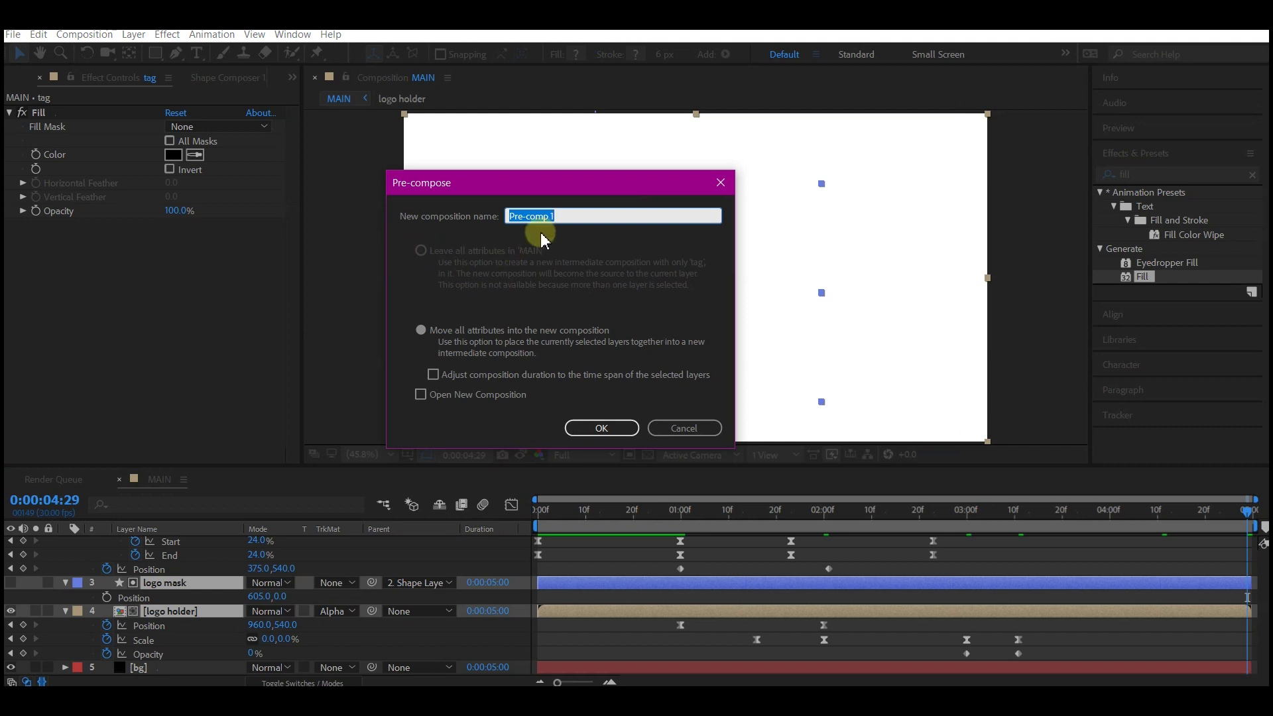
pyautogui.write('main logo animation')
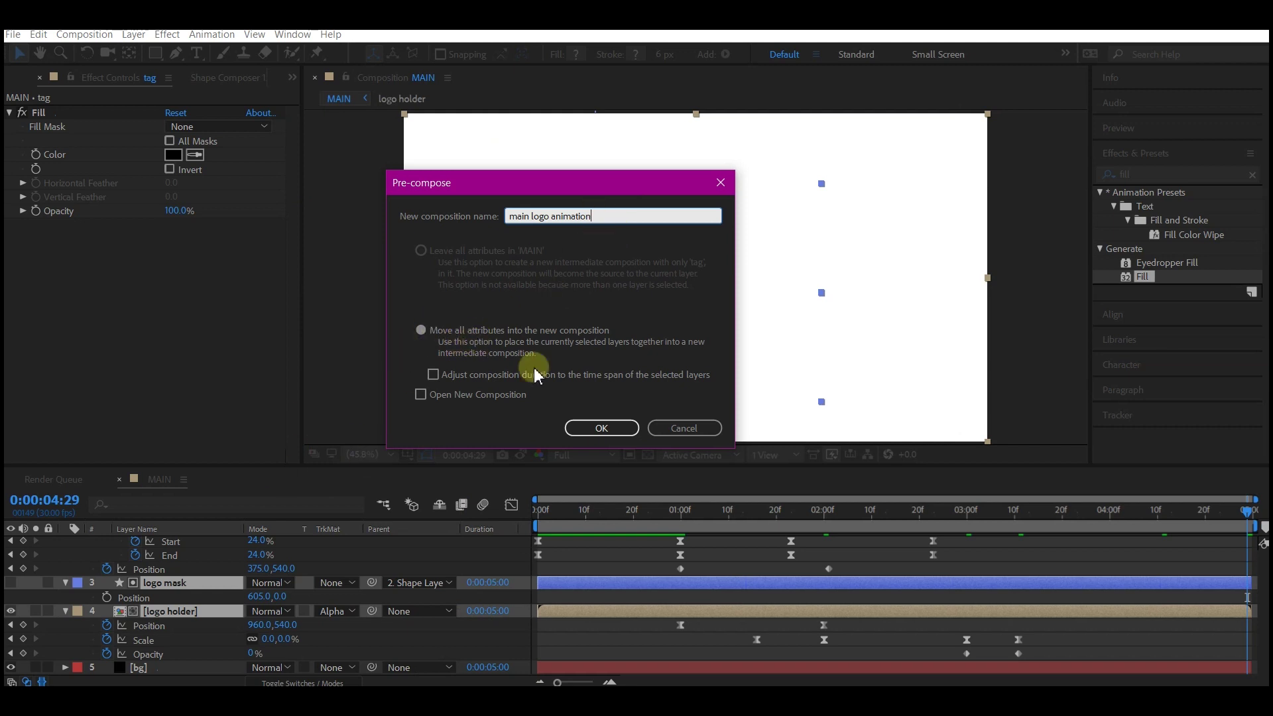
pyautogui.click(620, 428)
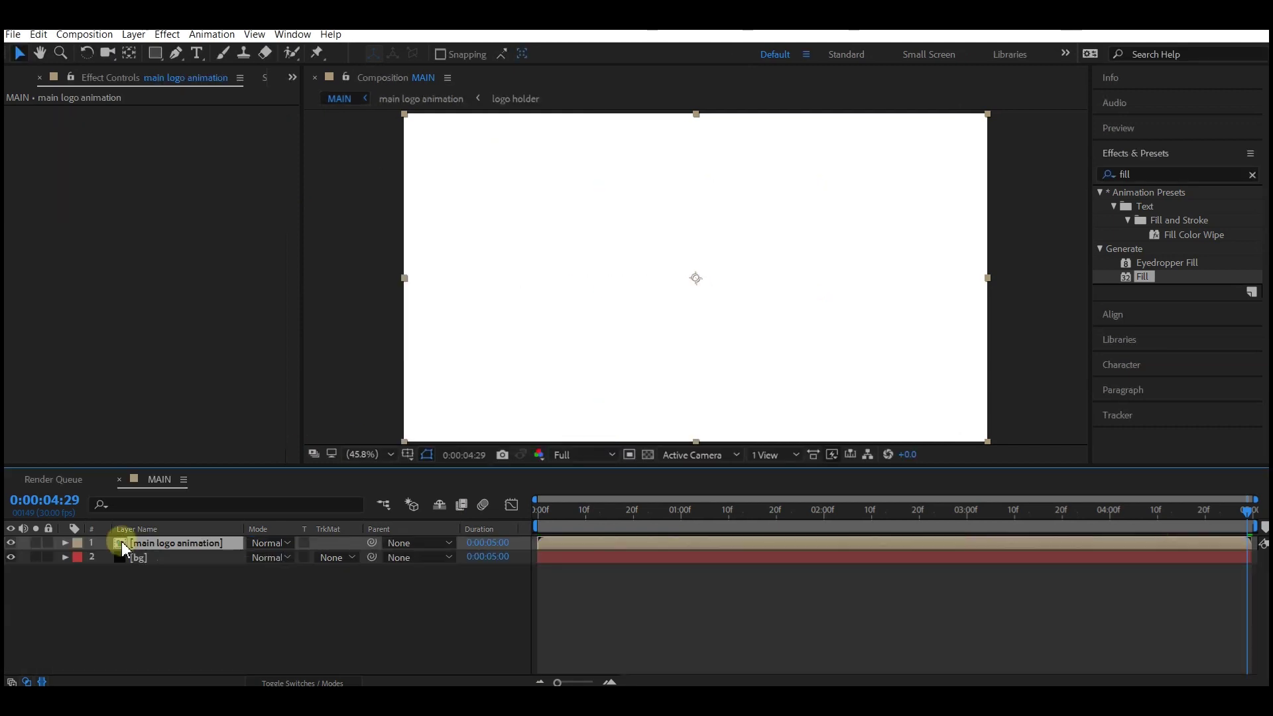
# Duplicate the main logo animation layer, make the copy 3D, and tilt it around X.
pyautogui.hotkey('ctrl', 'd')
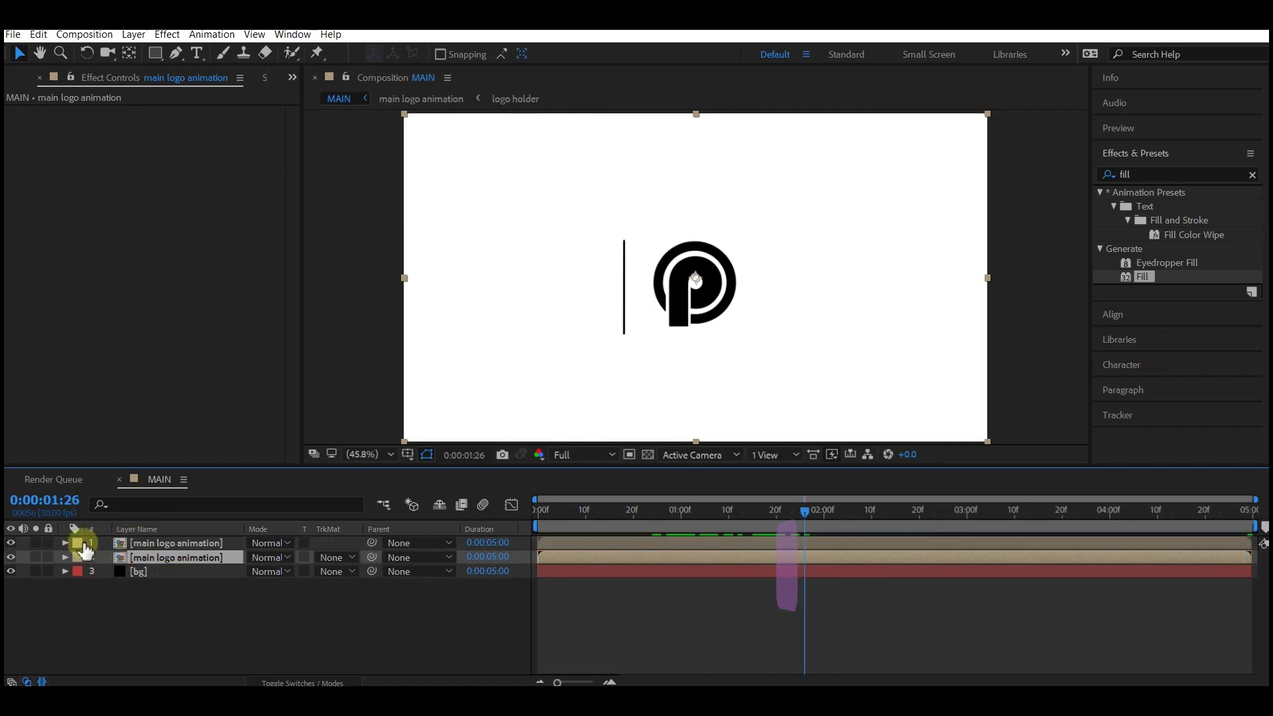
pyautogui.click(111, 561)
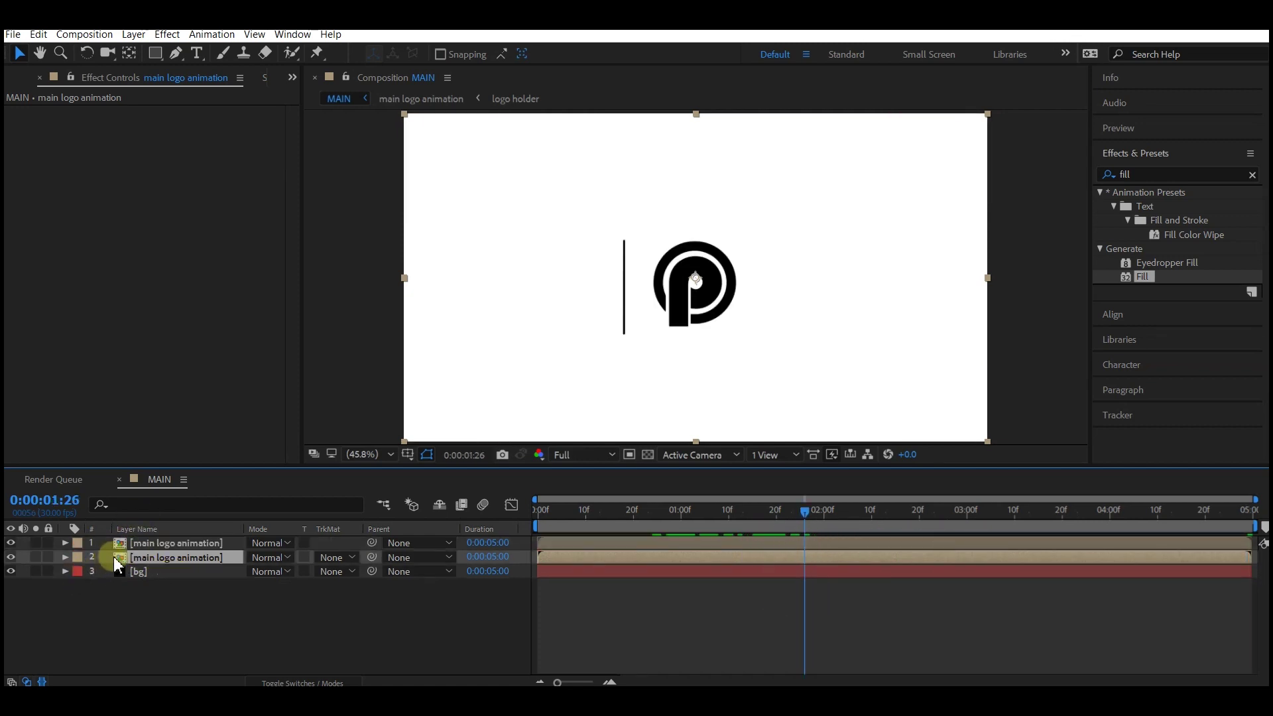
pyautogui.click(300, 683)
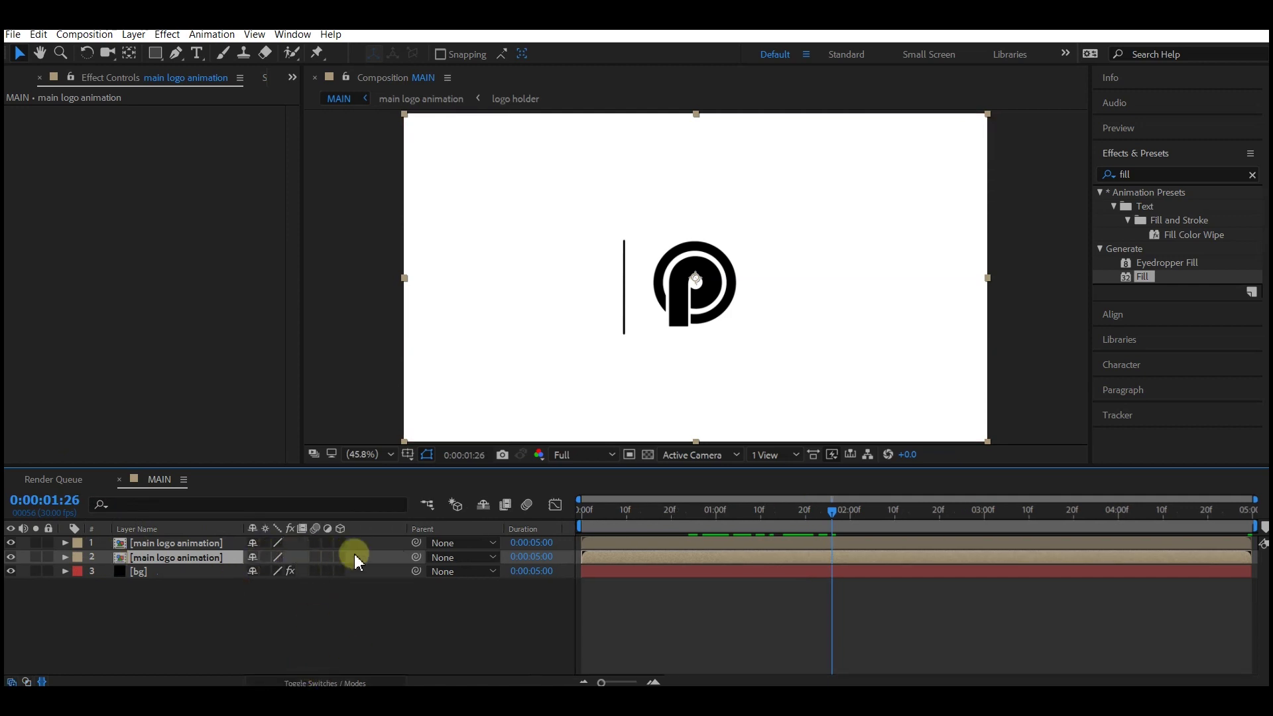
pyautogui.click(340, 558)
pyautogui.click(168, 554)
pyautogui.press('r')
pyautogui.moveTo(266, 585); pyautogui.dragTo(588, 520)
# Lower the copy to position 960,860,0 and scale it down to 80%.
pyautogui.press('p')
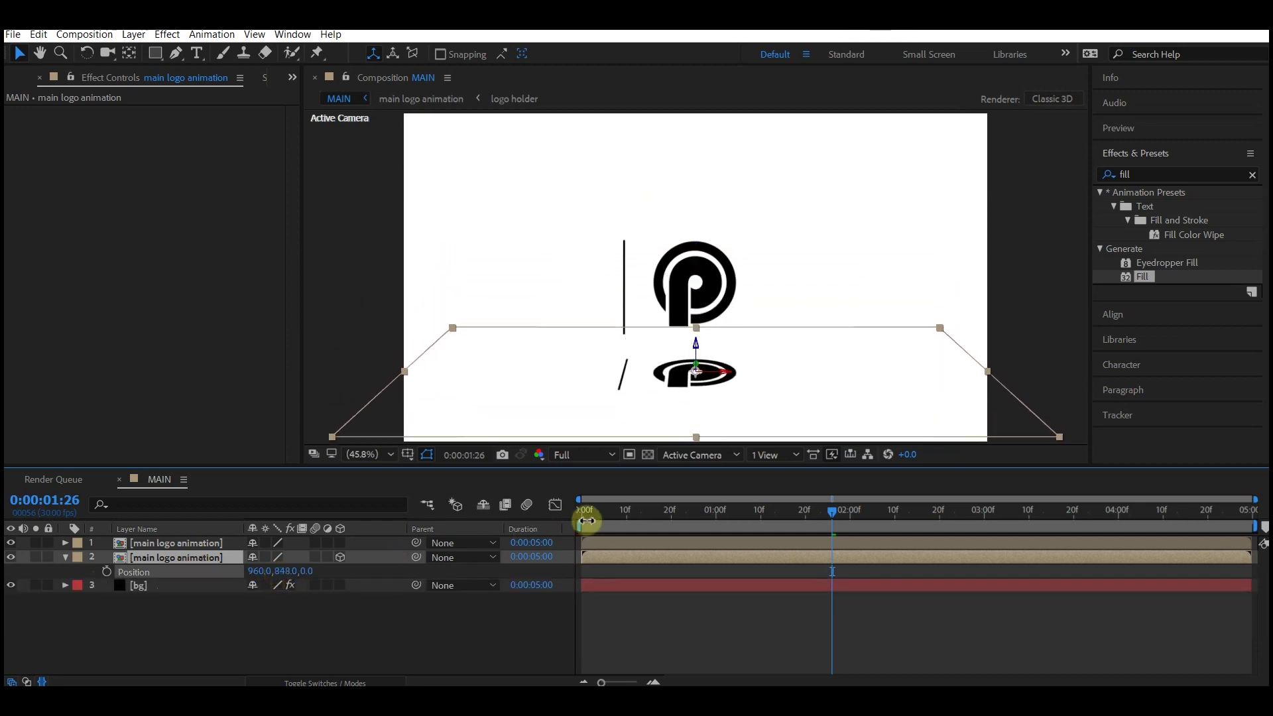
pyautogui.click(148, 560)
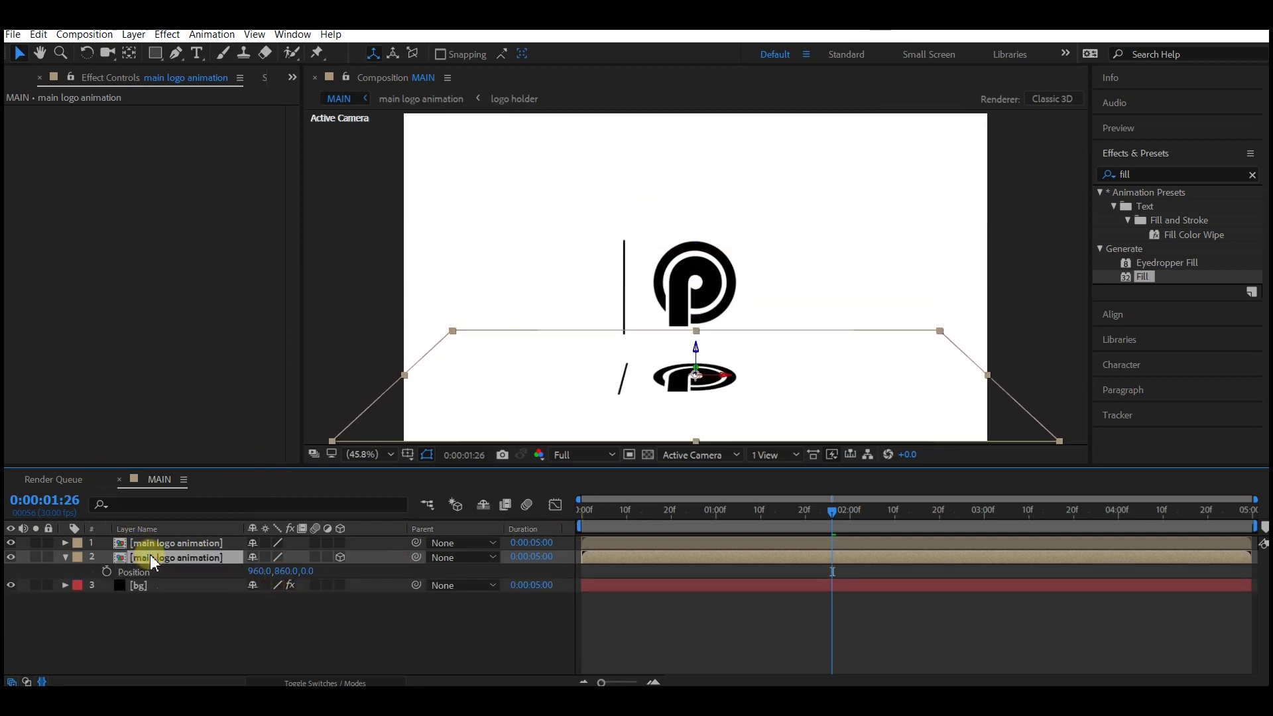
pyautogui.press('s')
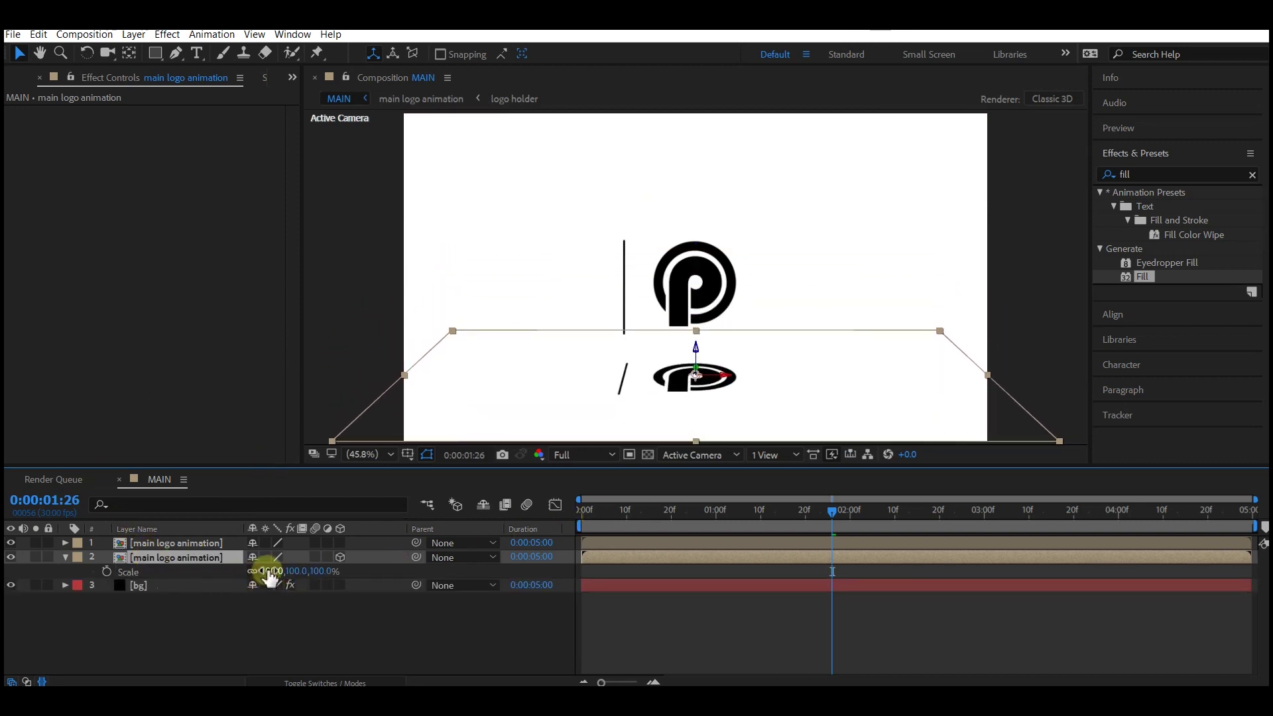
pyautogui.moveTo(270, 575); pyautogui.dragTo(252, 572)
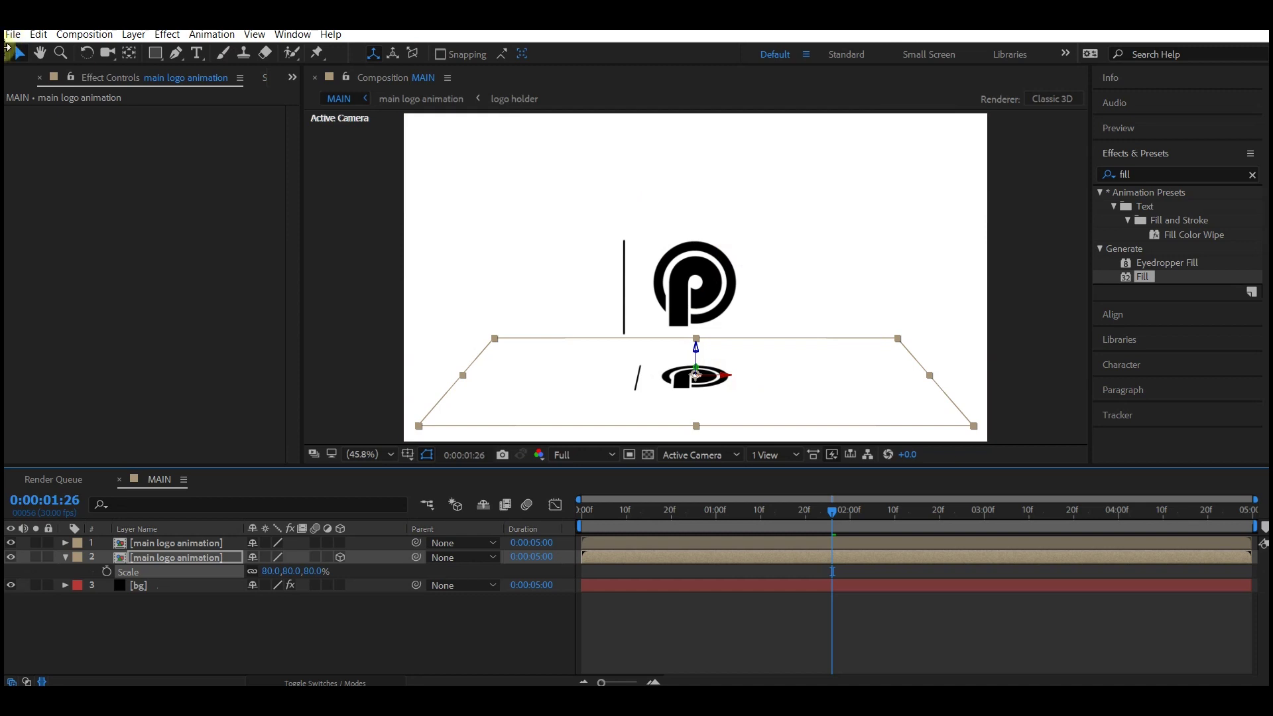
pyautogui.click(1106, 174)
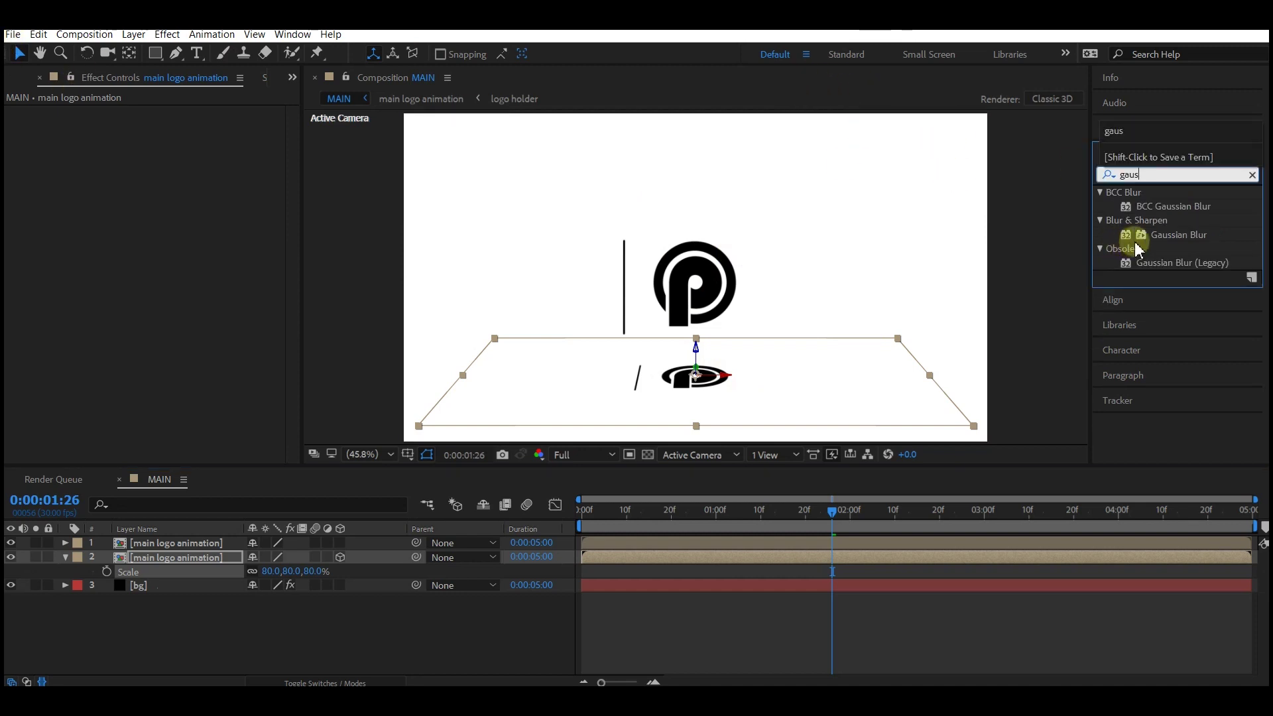
# Apply Gaussian Blur at 73.4 to the reflection copy, set its opacity to about 33%, and preview.
pyautogui.doubleClick(1157, 235)
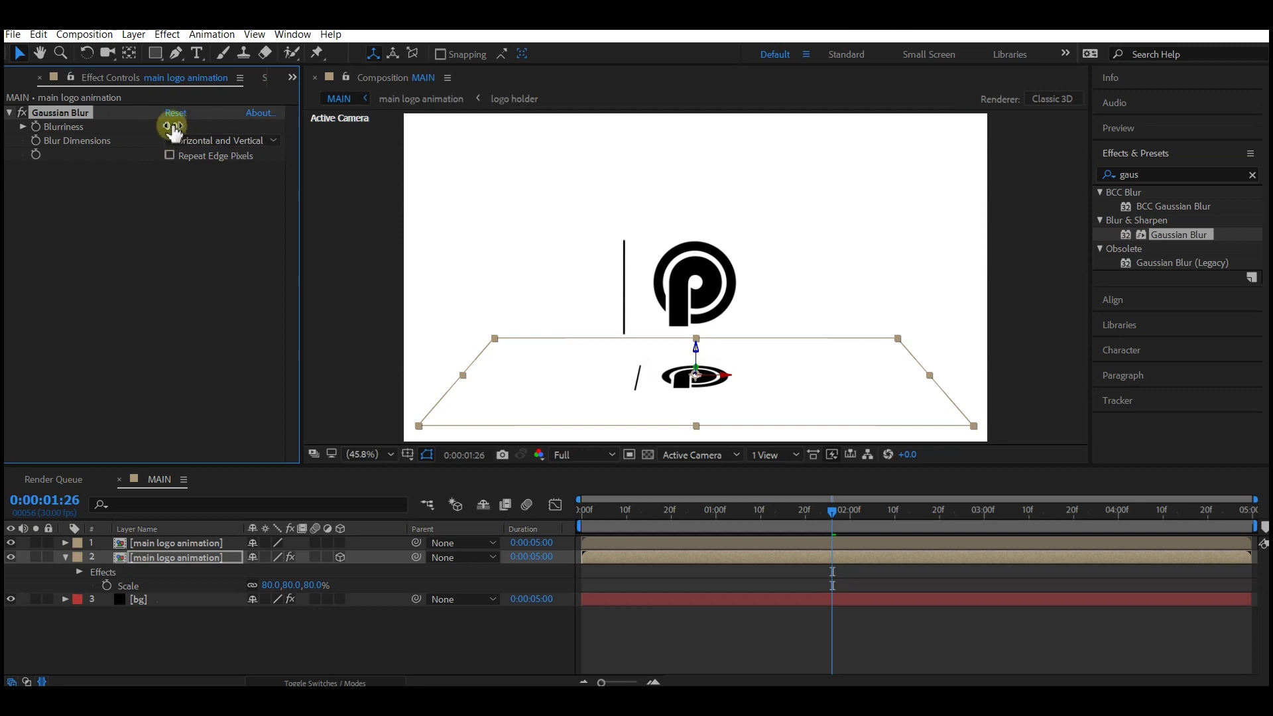
pyautogui.moveTo(172, 126); pyautogui.dragTo(732, 109)
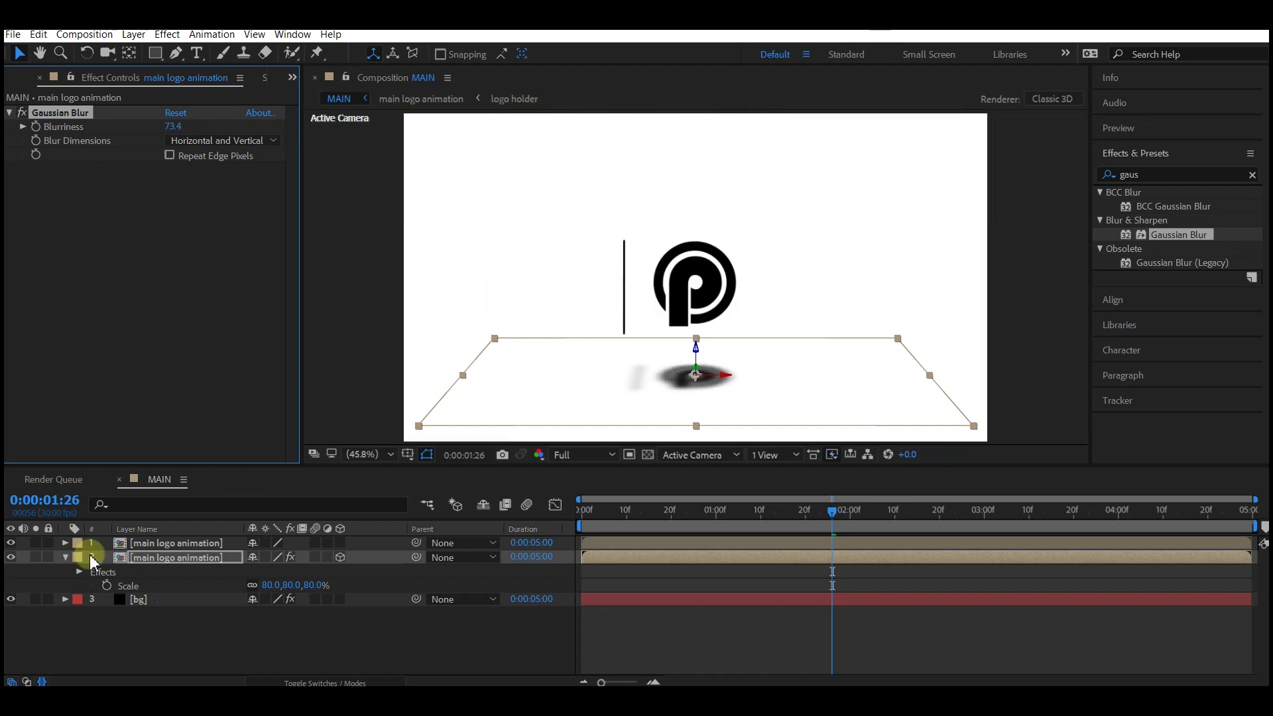
pyautogui.press('t')
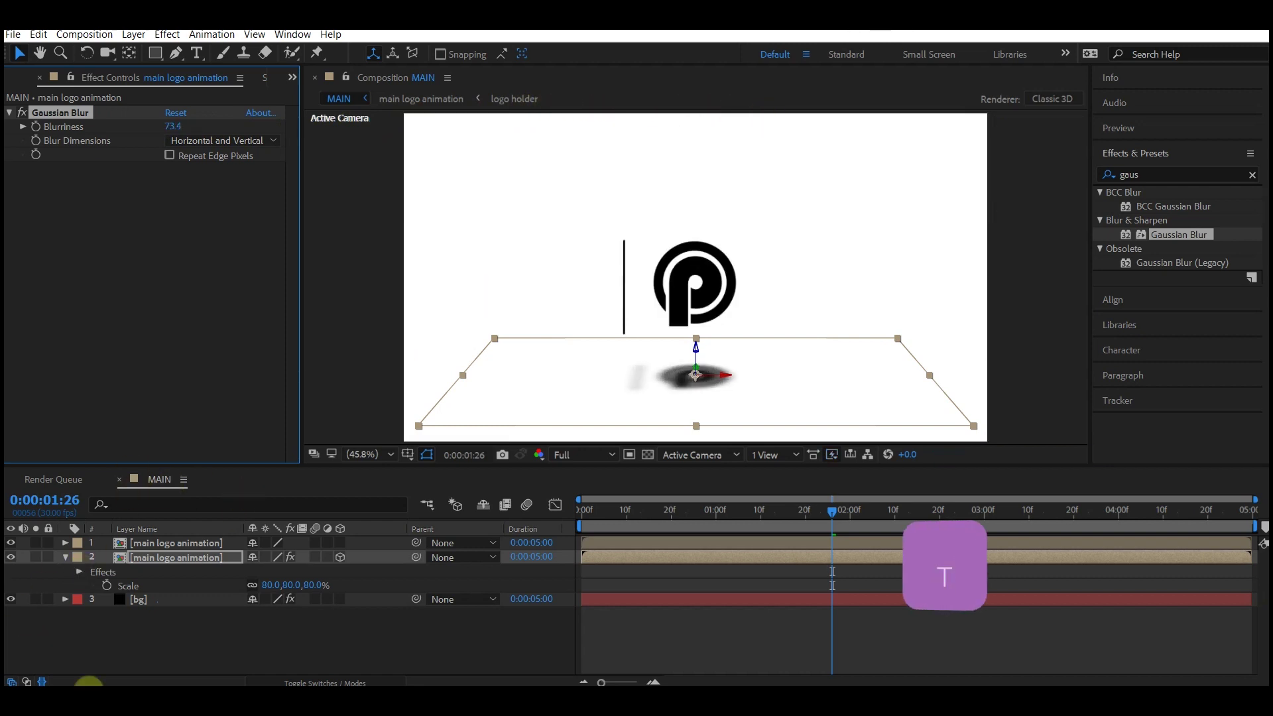
pyautogui.click(160, 558)
pyautogui.press('t')
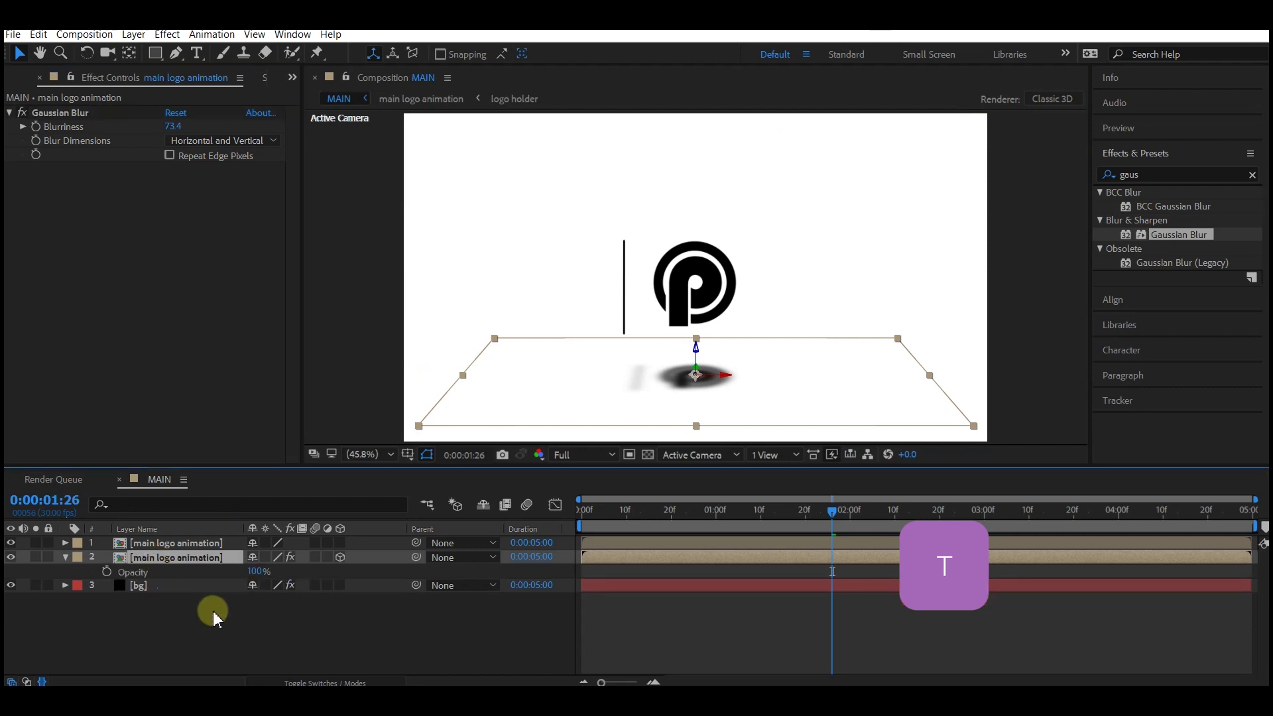
pyautogui.moveTo(257, 568); pyautogui.dragTo(214, 579)
pyautogui.press('space')
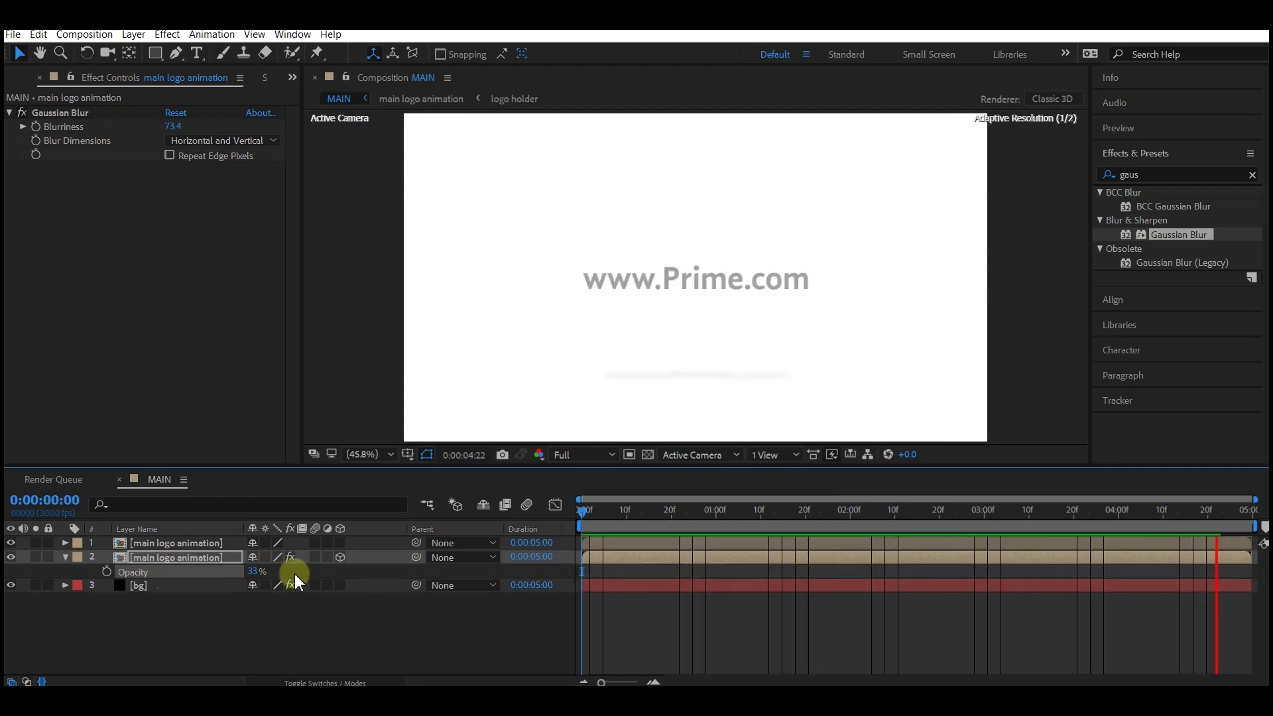